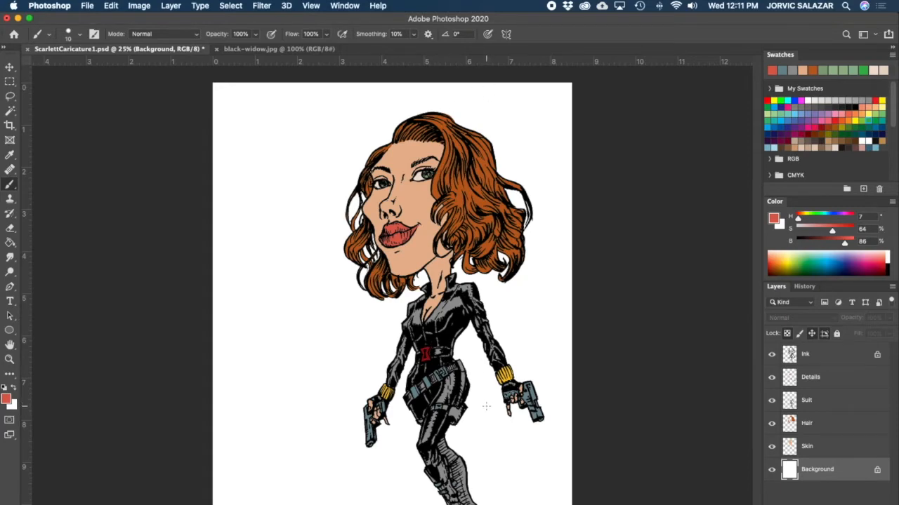
- Fill the Background layer with a muted brown (H 25, S 26, B 58) using the Paint Bucket
{"action": "left_click", "coordinate": [10, 242]}
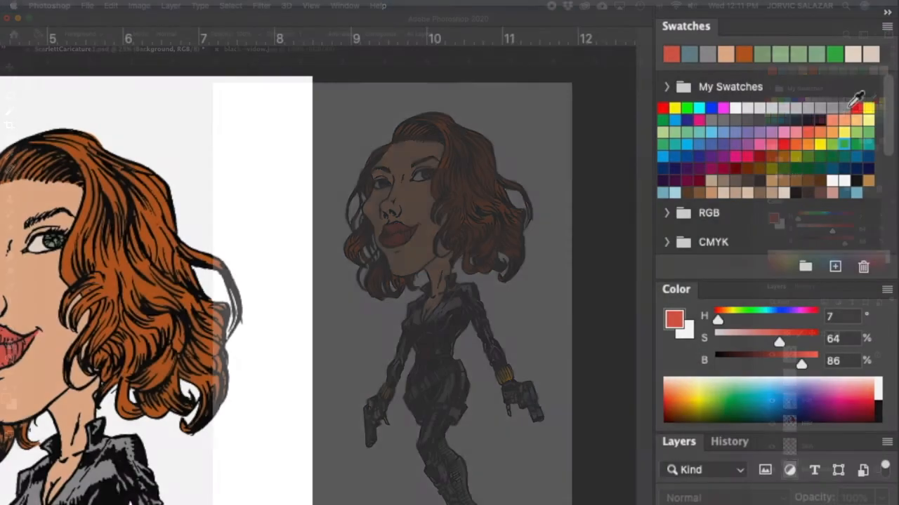
{"action": "left_click", "coordinate": [868, 100]}
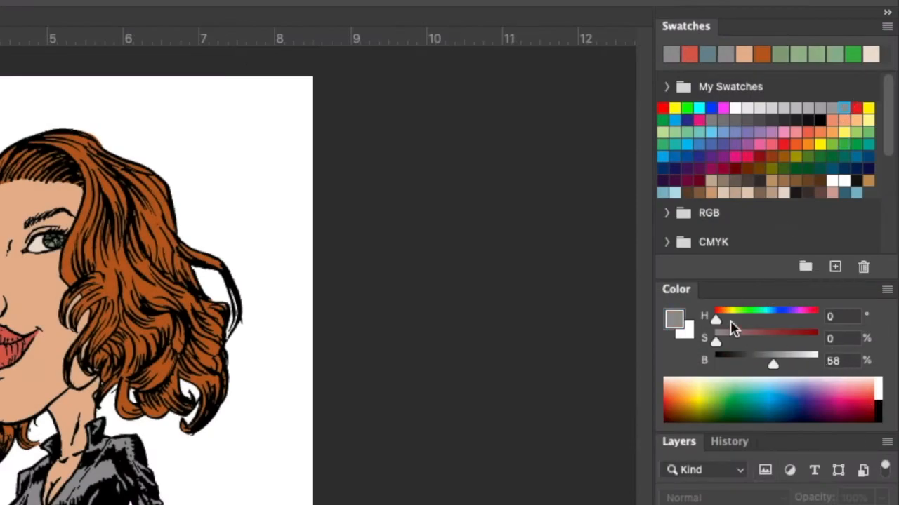
{"action": "left_click_drag", "start_coordinate": [716, 321], "coordinate": [742, 344]}
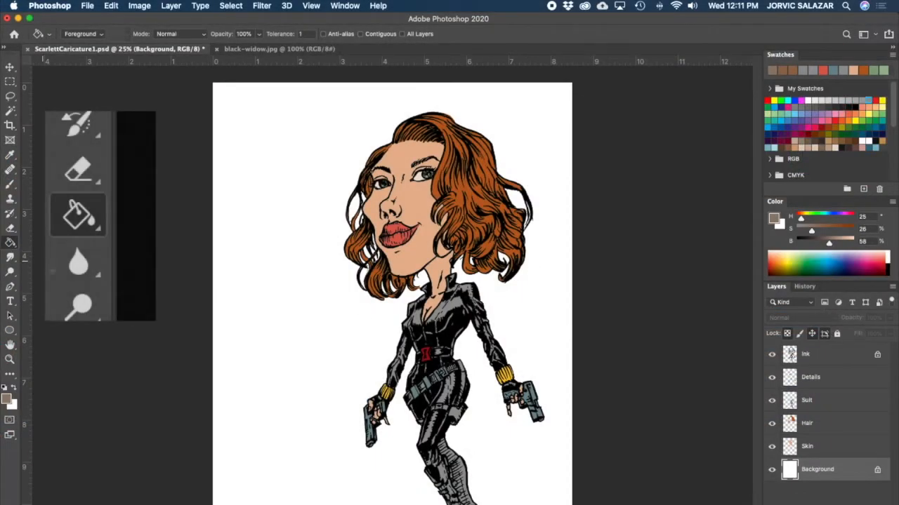
{"action": "left_click", "coordinate": [267, 288]}
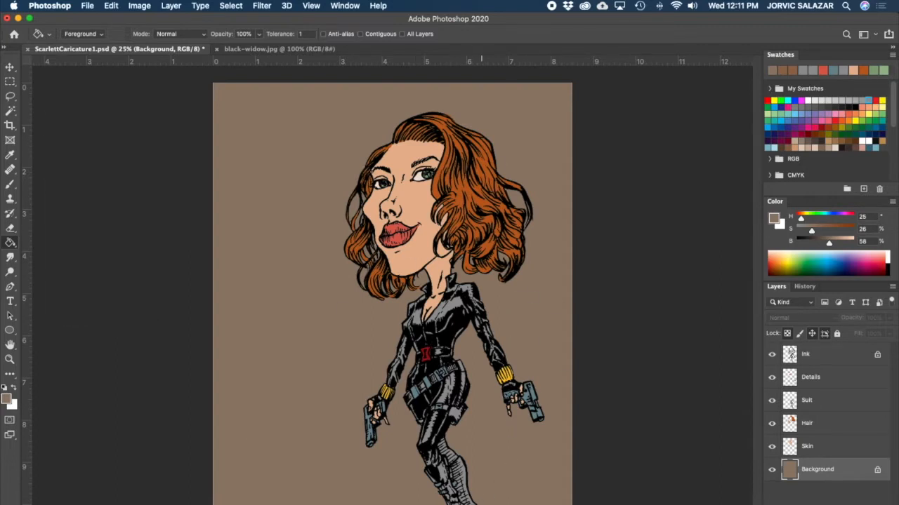
- Set up the Soft Round Pressure Opacity brush at 1400 px and 33% opacity with a dark brown (H 25, S 26, B 25)
{"action": "key", "text": "b"}
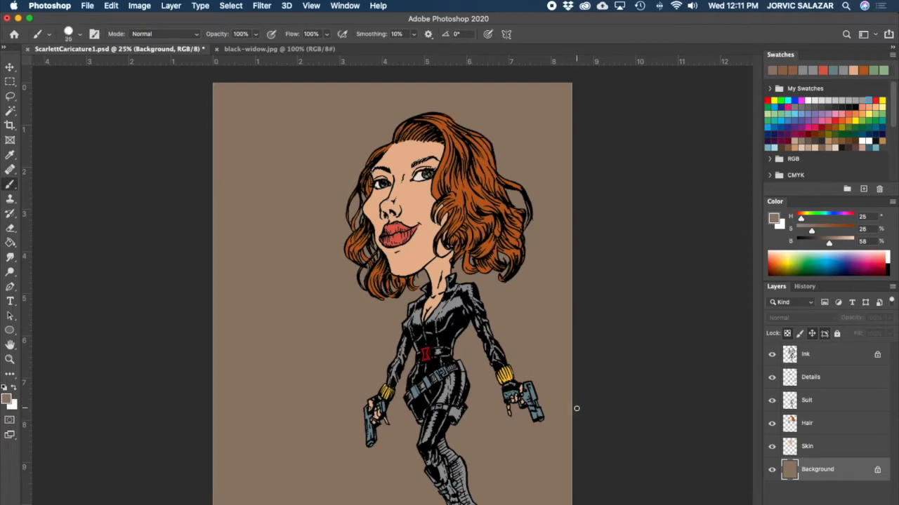
{"action": "right_click", "coordinate": [269, 206]}
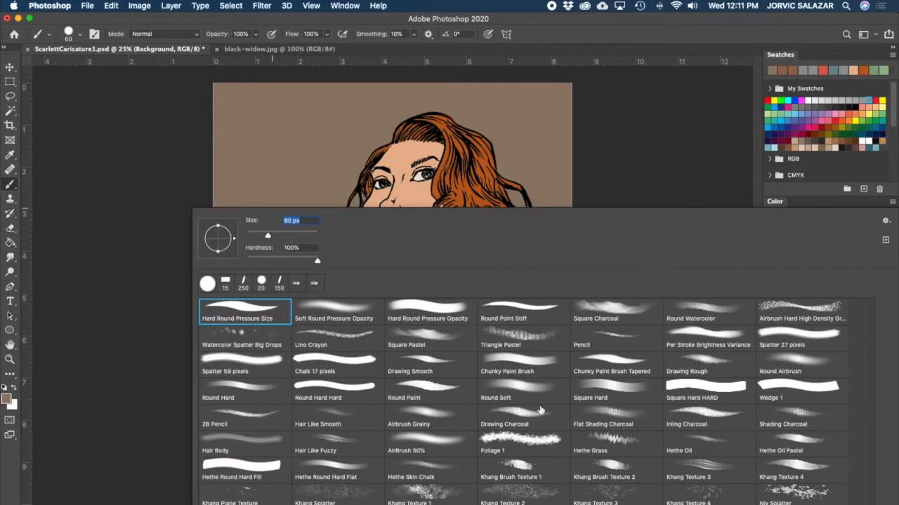
{"action": "left_click", "coordinate": [364, 314]}
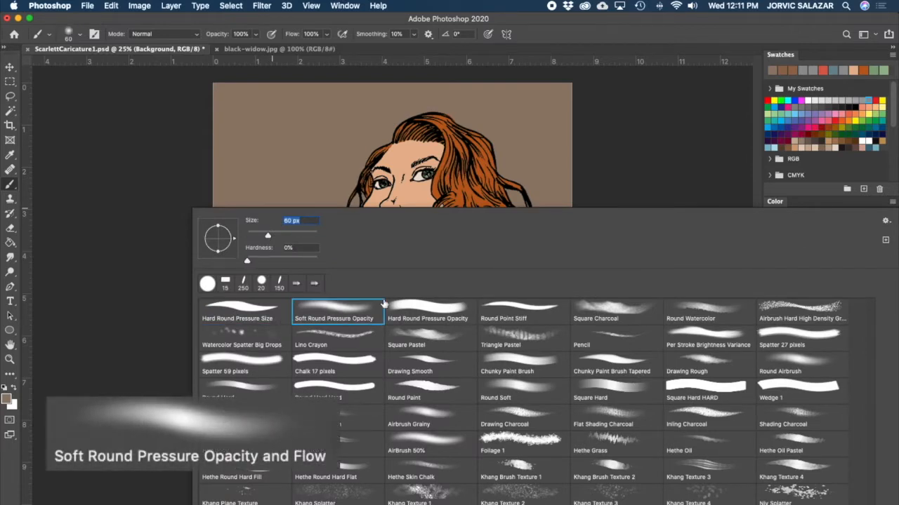
{"action": "left_click", "coordinate": [646, 43]}
{"action": "key", "text": "]"}
{"action": "key", "text": "]"}
{"action": "key", "text": "]"}
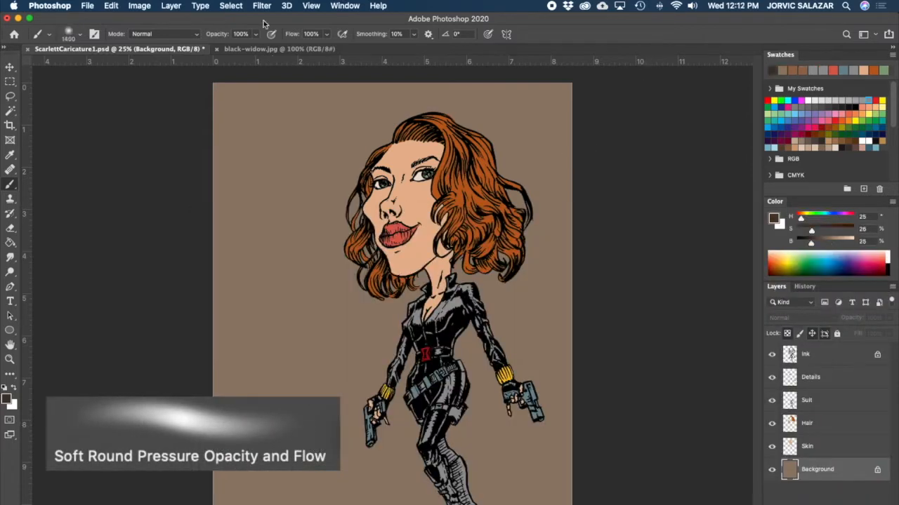
{"action": "left_click_drag", "start_coordinate": [257, 35], "coordinate": [230, 49]}
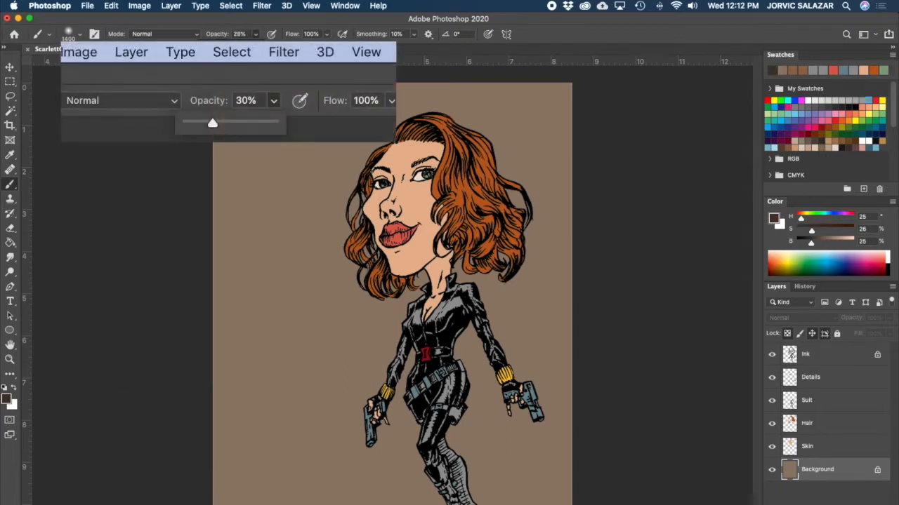
{"action": "left_click_drag", "start_coordinate": [218, 47], "coordinate": [220, 47]}
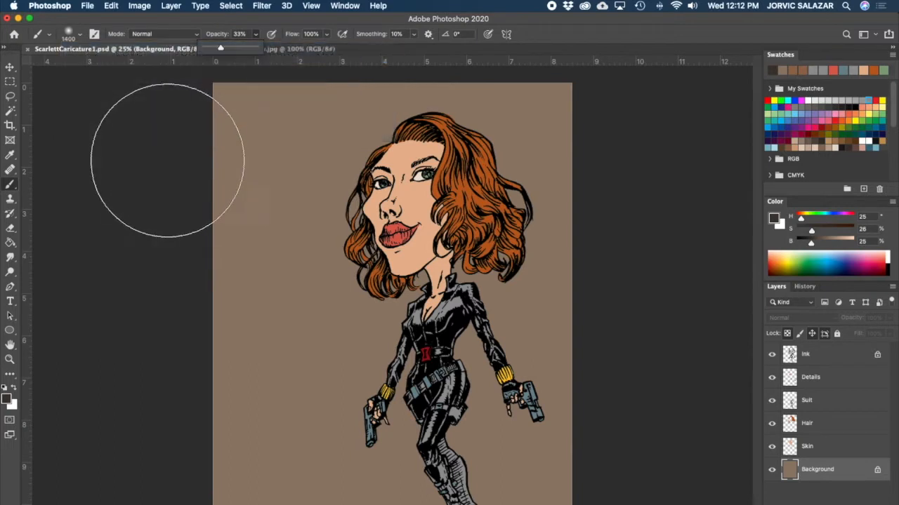
- Paint soft dark shading around the edges of the background, enlarging the brush to 1600 px for the lower area
{"action": "mouse_move", "coordinate": [158, 159]}
{"action": "left_mouse_down"}
{"action": "mouse_move", "coordinate": [306, 97]}
{"action": "mouse_move", "coordinate": [546, 118]}
{"action": "mouse_move", "coordinate": [496, 148]}
{"action": "left_mouse_up"}
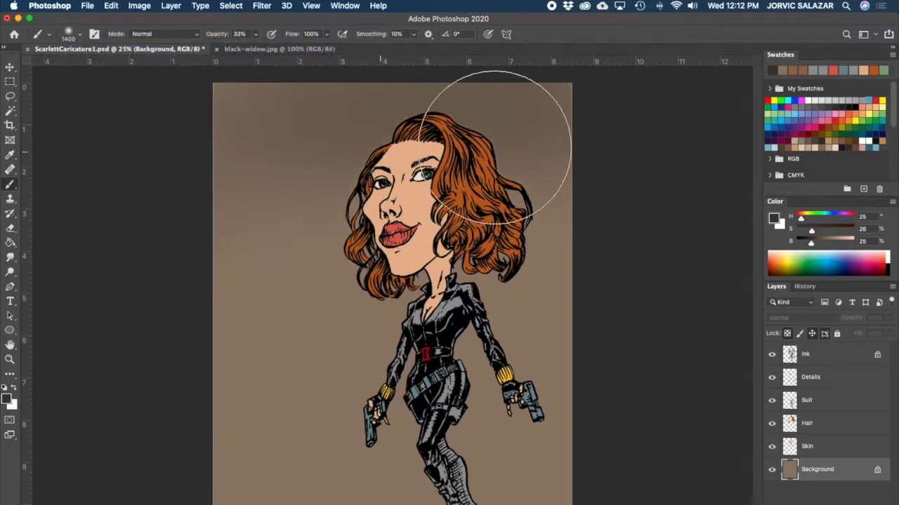
{"action": "mouse_move", "coordinate": [584, 212]}
{"action": "left_mouse_down"}
{"action": "mouse_move", "coordinate": [481, 105]}
{"action": "mouse_move", "coordinate": [547, 87]}
{"action": "mouse_move", "coordinate": [623, 107]}
{"action": "mouse_move", "coordinate": [606, 97]}
{"action": "mouse_move", "coordinate": [305, 102]}
{"action": "mouse_move", "coordinate": [135, 187]}
{"action": "mouse_move", "coordinate": [186, 204]}
{"action": "mouse_move", "coordinate": [130, 443]}
{"action": "mouse_move", "coordinate": [325, 255]}
{"action": "mouse_move", "coordinate": [287, 236]}
{"action": "mouse_move", "coordinate": [218, 485]}
{"action": "mouse_move", "coordinate": [275, 166]}
{"action": "left_mouse_up"}
{"action": "key", "text": "super+Tab"}
{"action": "mouse_move", "coordinate": [543, 504]}
{"action": "left_mouse_down"}
{"action": "mouse_move", "coordinate": [636, 459]}
{"action": "mouse_move", "coordinate": [190, 504]}
{"action": "left_mouse_up"}
{"action": "key", "text": "bracketright"}
{"action": "key", "text": "bracketright"}
{"action": "mouse_move", "coordinate": [248, 504]}
{"action": "left_mouse_down"}
{"action": "mouse_move", "coordinate": [576, 504]}
{"action": "mouse_move", "coordinate": [224, 504]}
{"action": "left_mouse_up"}
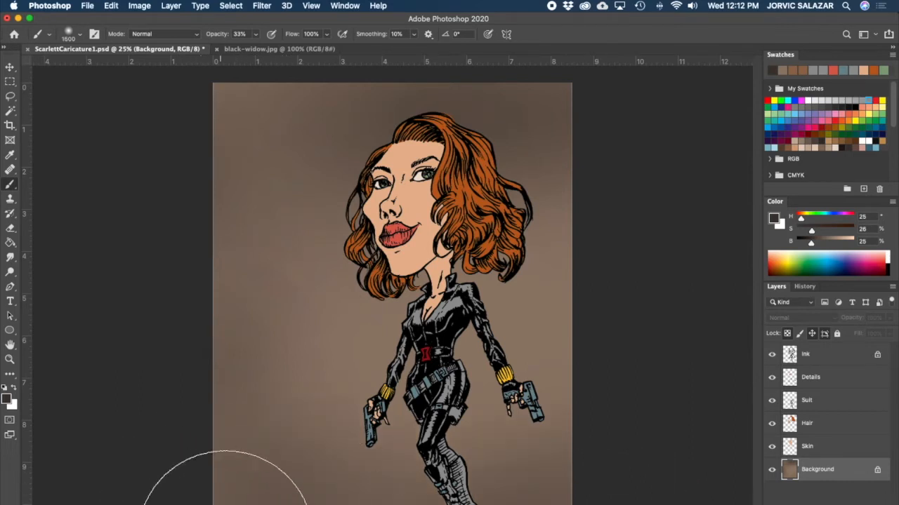
{"action": "left_click", "coordinate": [481, 504]}
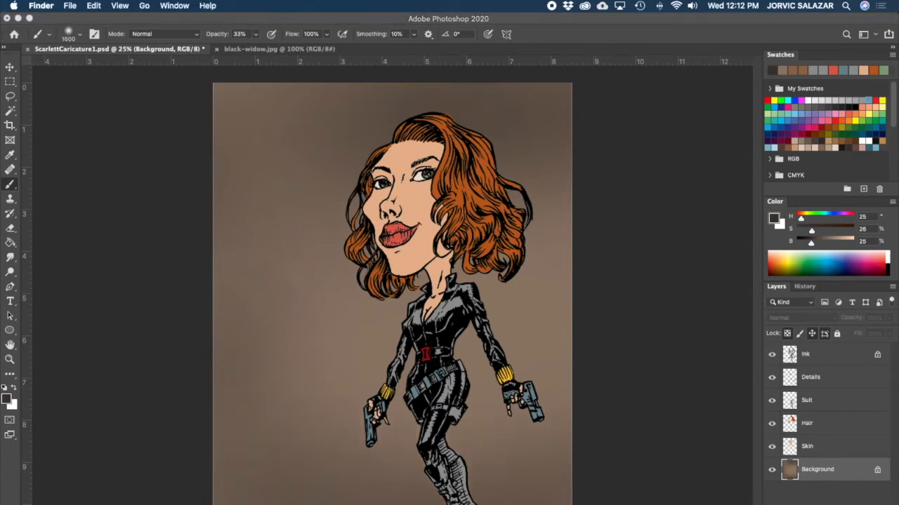
{"action": "left_click", "coordinate": [581, 482]}
- Lower the paint colour's brightness to 12% and paint a shadow below the figure with a much smaller brush
{"action": "key", "text": "bracketleft"}
{"action": "key", "text": "bracketleft"}
{"action": "key", "text": "bracketleft"}
{"action": "key", "text": "bracketleft"}
{"action": "key", "text": "bracketleft"}
{"action": "key", "text": "bracketleft"}
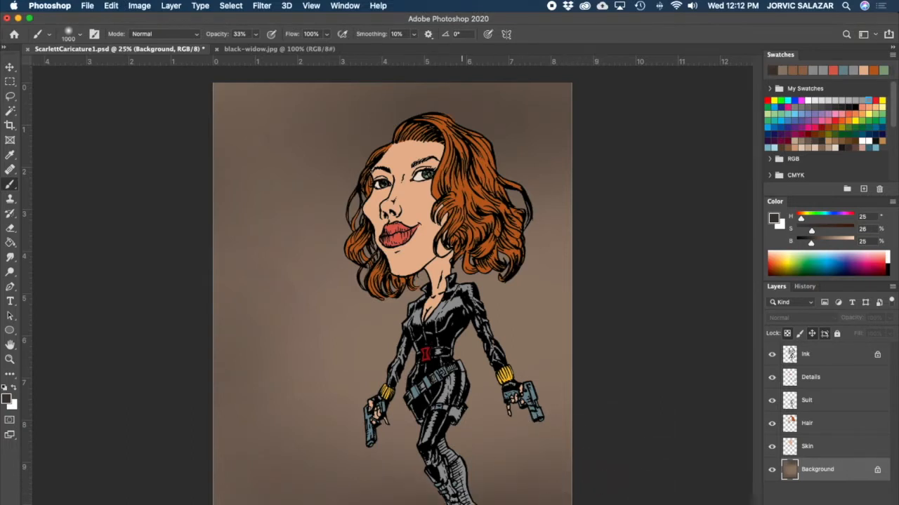
{"action": "key", "text": "bracketleft"}
{"action": "key", "text": "bracketleft"}
{"action": "key", "text": "bracketleft"}
{"action": "key", "text": "bracketleft"}
{"action": "key", "text": "bracketleft"}
{"action": "key", "text": "bracketleft"}
{"action": "key", "text": "bracketleft"}
{"action": "left_click_drag", "start_coordinate": [811, 243], "coordinate": [803, 243]}
{"action": "key", "text": "["}
{"action": "key", "text": "["}
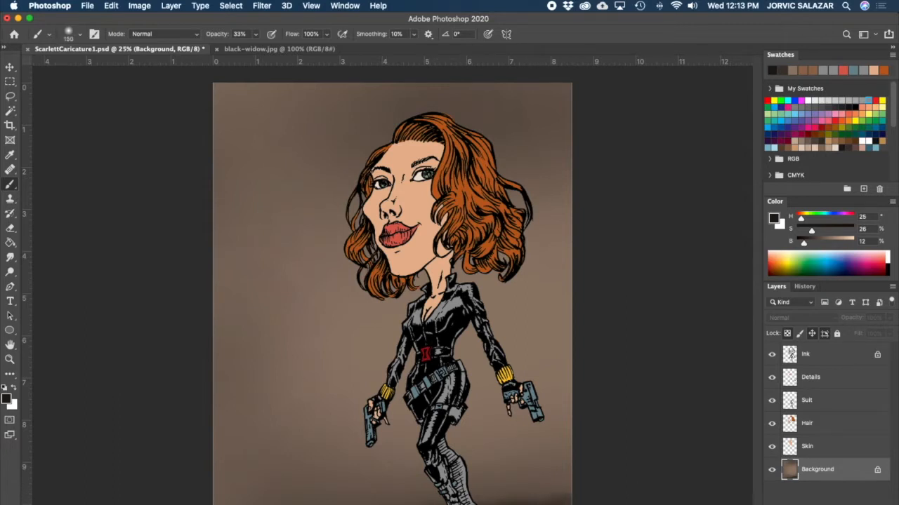
- Hide the Ink, Details, Suit, Hair and Skin layers and make the Background layer active
{"action": "left_click", "coordinate": [827, 449]}
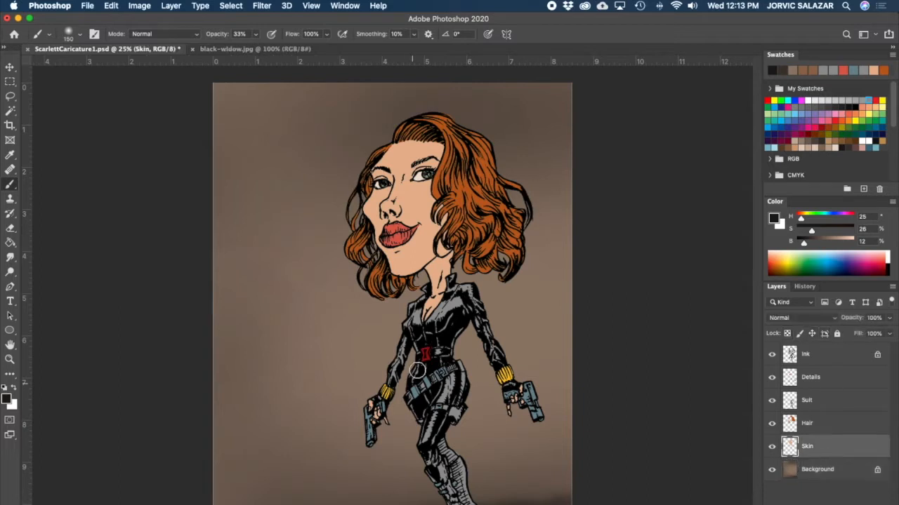
{"action": "left_click", "coordinate": [772, 447]}
{"action": "left_click", "coordinate": [773, 447]}
{"action": "left_click_drag", "start_coordinate": [775, 356], "coordinate": [776, 447]}
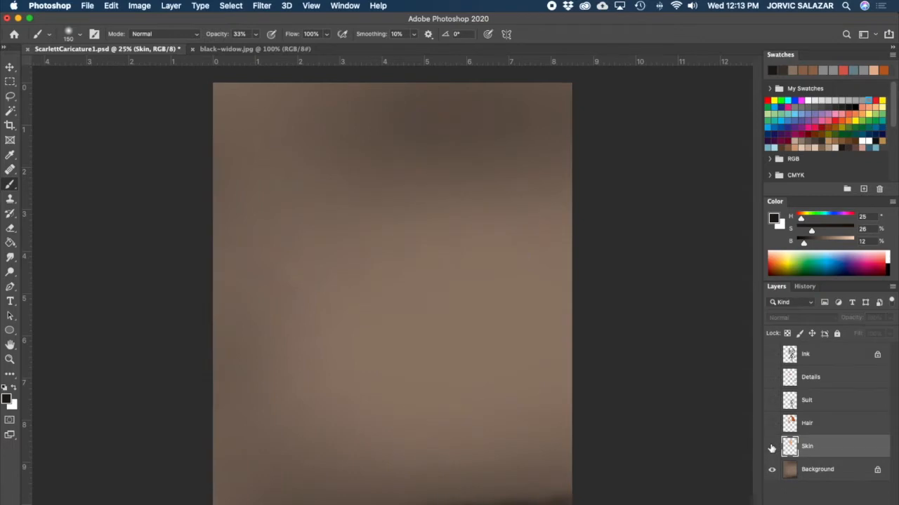
{"action": "left_click", "coordinate": [842, 471]}
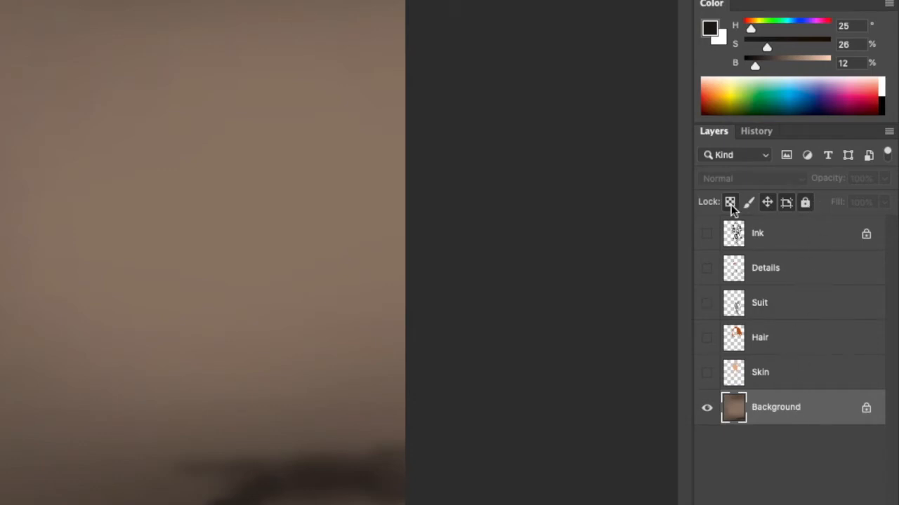
- Show the Skin layer again and lock its transparent pixels
{"action": "left_click", "coordinate": [706, 375]}
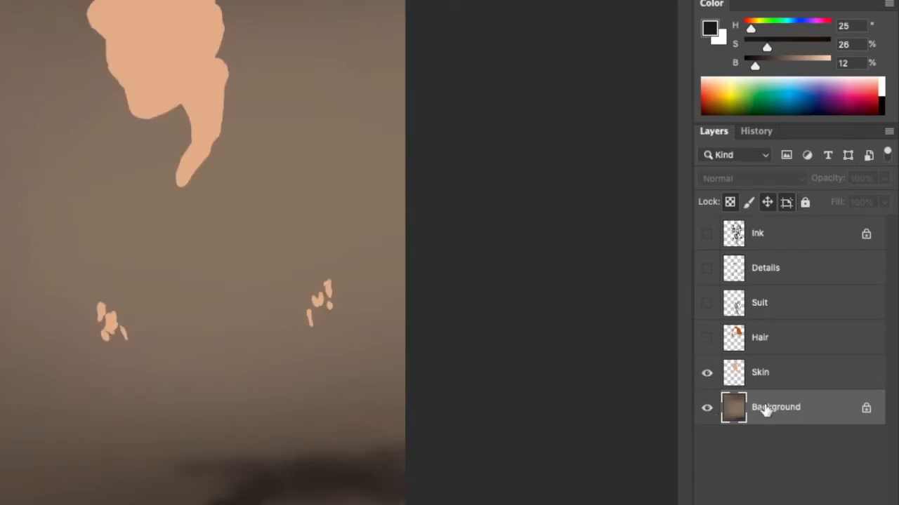
{"action": "left_click", "coordinate": [762, 384]}
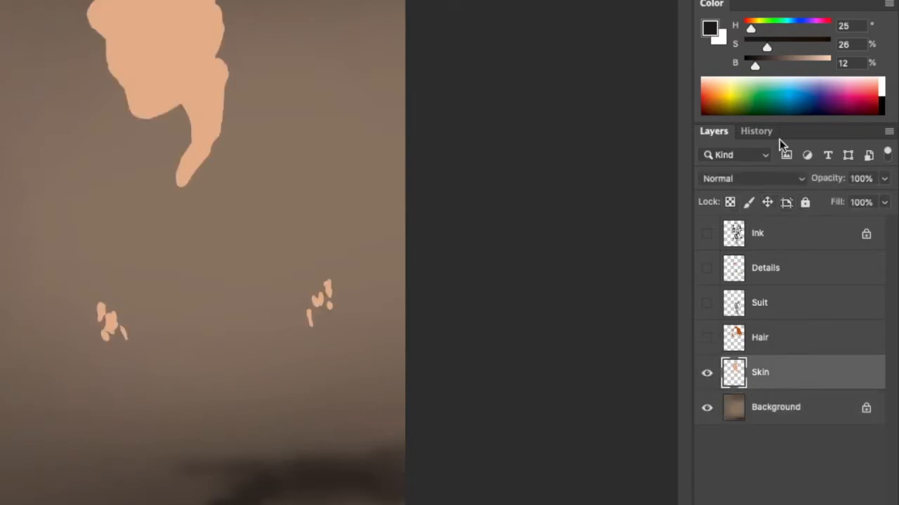
{"action": "left_click", "coordinate": [731, 203]}
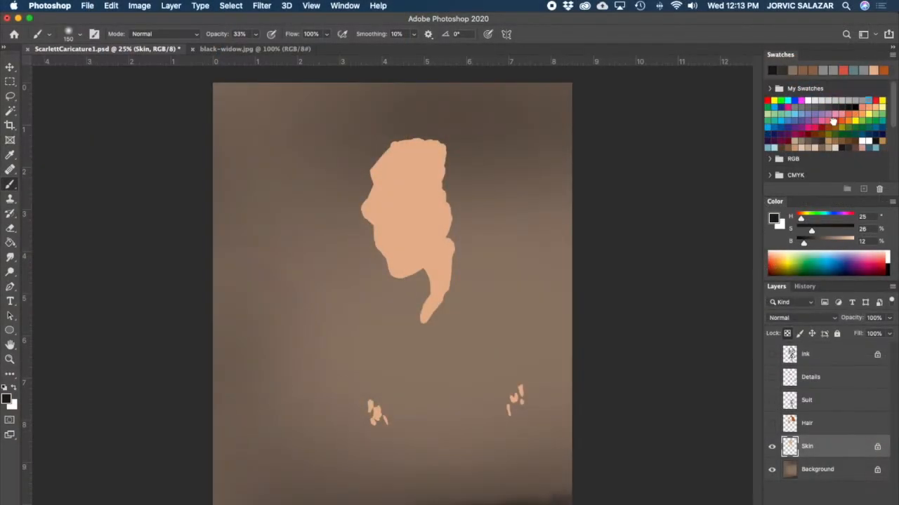
- Test the Skin layer's transparency lock by painting across it in red with a 600 px brush, and undo the stroke
{"action": "left_click", "coordinate": [833, 122]}
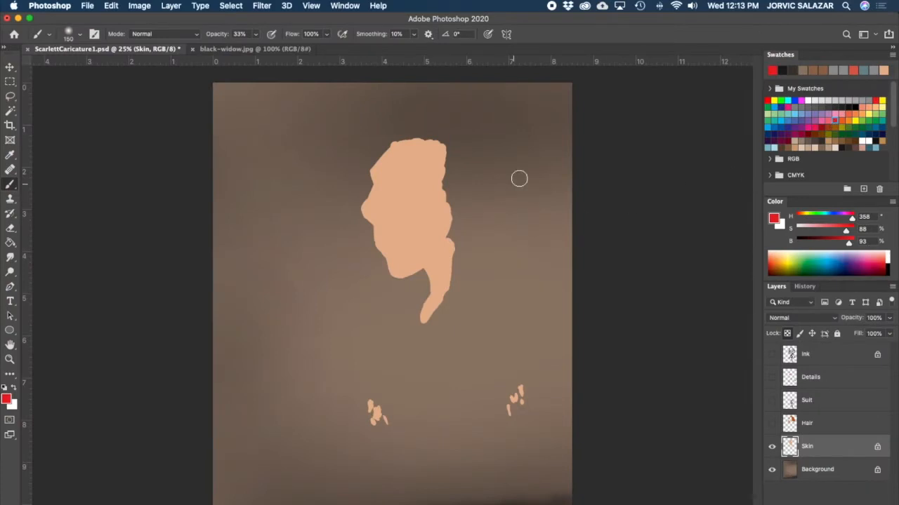
{"action": "key", "text": "bracketright"}
{"action": "key", "text": "bracketright"}
{"action": "key", "text": "bracketright"}
{"action": "key", "text": "bracketright"}
{"action": "key", "text": "bracketright"}
{"action": "key", "text": "bracketright"}
{"action": "key", "text": "bracketright"}
{"action": "key", "text": "bracketright"}
{"action": "key", "text": "bracketright"}
{"action": "mouse_move", "coordinate": [509, 201]}
{"action": "left_mouse_down"}
{"action": "mouse_move", "coordinate": [237, 372]}
{"action": "mouse_move", "coordinate": [471, 209]}
{"action": "mouse_move", "coordinate": [616, 171]}
{"action": "left_mouse_up"}
{"action": "key", "text": "super+z"}
- Turn the Hair, Suit, Details and Ink layers back on
{"action": "left_click", "coordinate": [772, 424]}
{"action": "left_click", "coordinate": [772, 400]}
{"action": "left_click", "coordinate": [772, 377]}
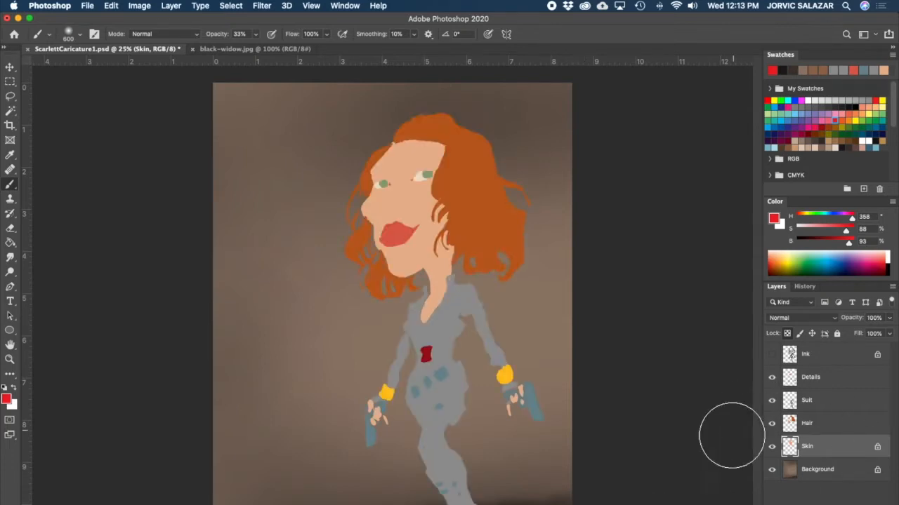
{"action": "left_click", "coordinate": [772, 354]}
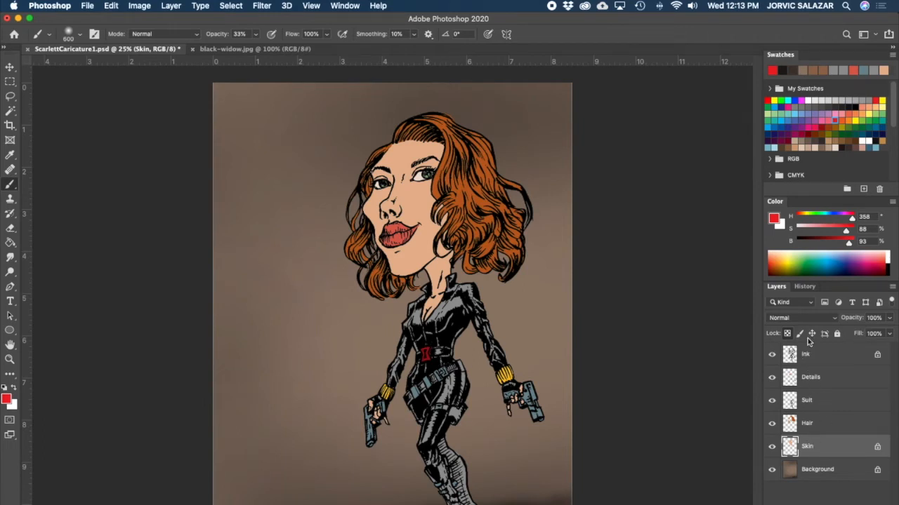
- Lock the transparent pixels of the Hair, Suit and Details layers, and return to the Skin layer
{"action": "left_click", "coordinate": [819, 425]}
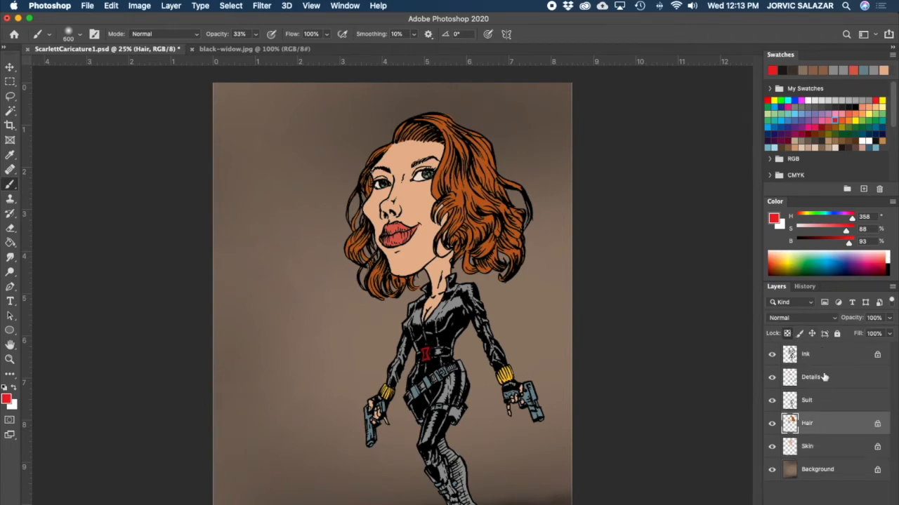
{"action": "left_click", "coordinate": [833, 401]}
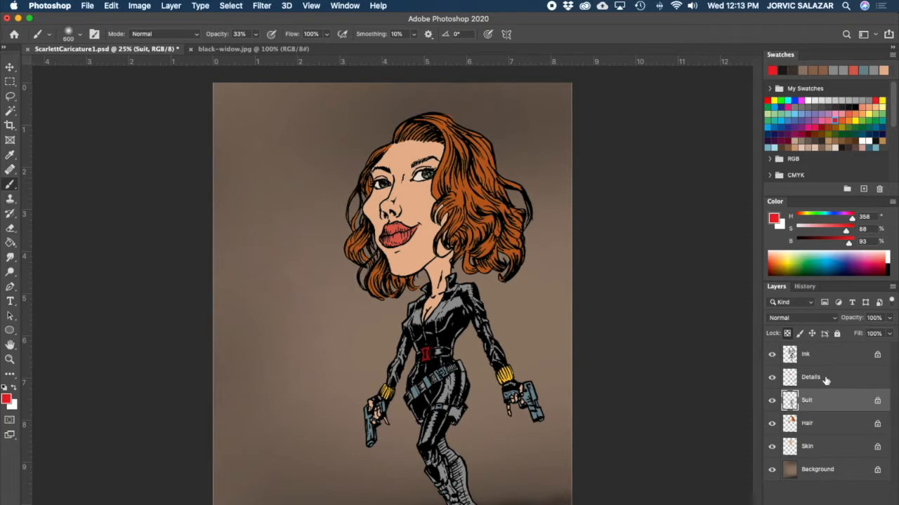
{"action": "left_click", "coordinate": [826, 380]}
{"action": "left_click", "coordinate": [787, 333]}
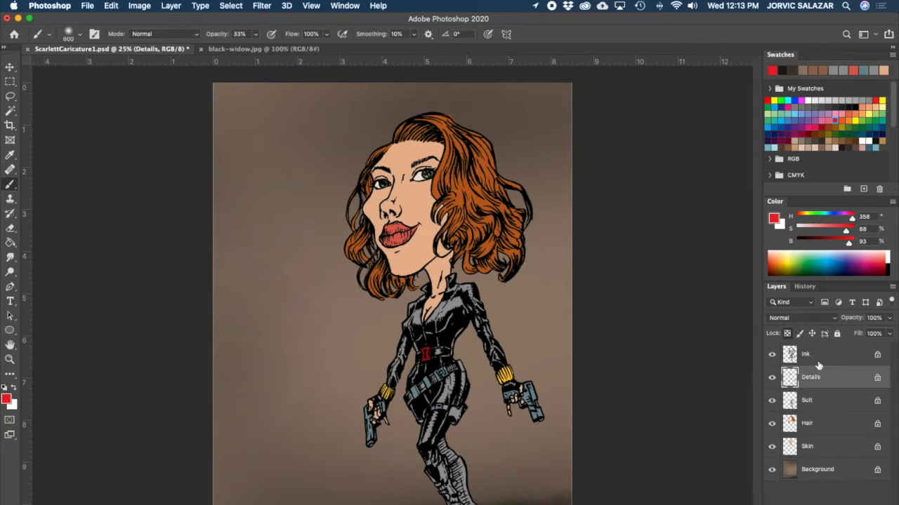
{"action": "left_click", "coordinate": [820, 399]}
{"action": "left_click", "coordinate": [826, 421]}
{"action": "left_click", "coordinate": [824, 442]}
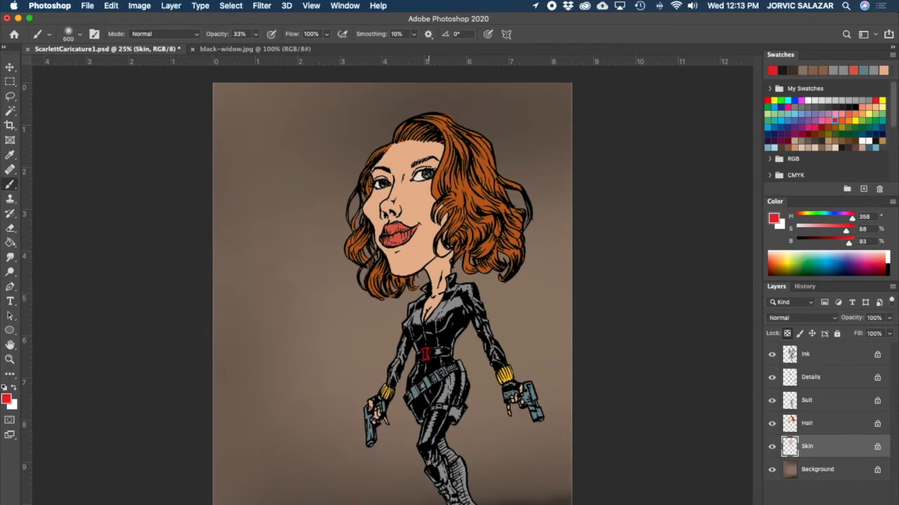
- Toggle the Ink layer's visibility off and on, and make that layer active
{"action": "left_click", "coordinate": [772, 355]}
{"action": "left_click", "coordinate": [771, 355]}
{"action": "left_click", "coordinate": [826, 357]}
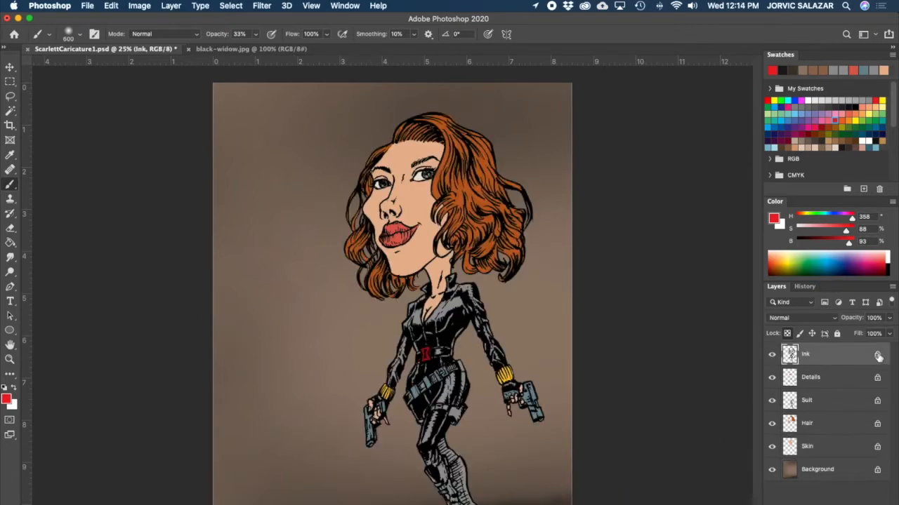
- Reduce the brush to 150 px, sample the skin tone from the cheek, and change the colour to a darker brown (H 25, S 74, B 53)
{"action": "key", "text": "super+equal"}
{"action": "key", "text": "super+equal"}
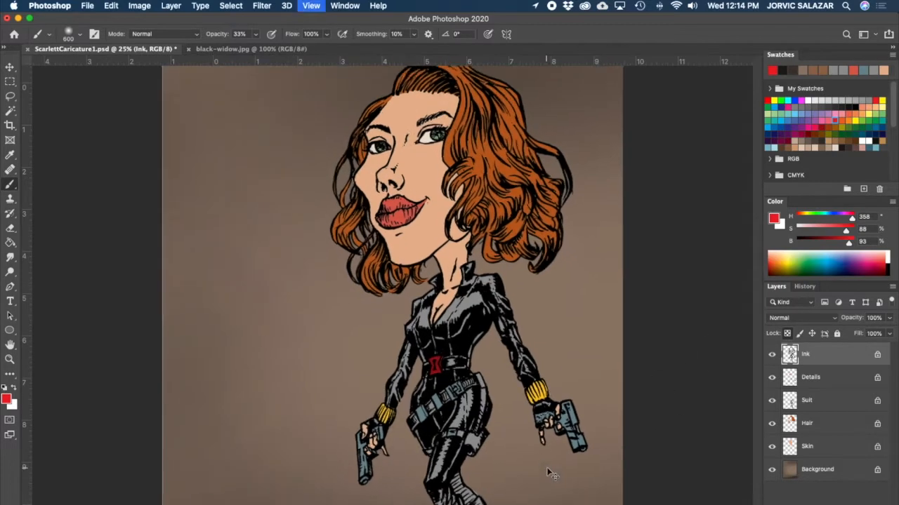
{"action": "left_click_drag", "start_coordinate": [549, 289], "coordinate": [518, 460]}
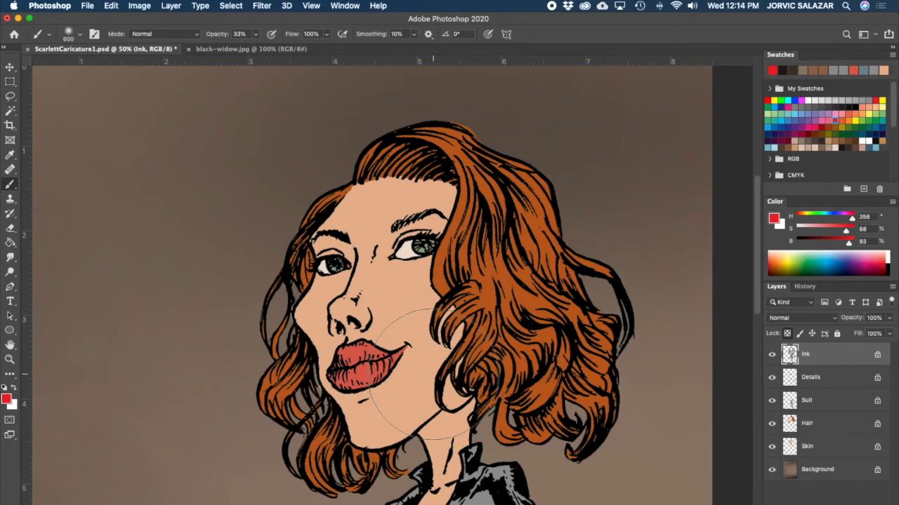
{"action": "key", "text": "bracketleft"}
{"action": "key", "text": "bracketleft"}
{"action": "key", "text": "bracketleft"}
{"action": "key", "text": "bracketleft"}
{"action": "key", "text": "bracketleft"}
{"action": "key", "text": "bracketleft"}
{"action": "key", "text": "bracketleft"}
{"action": "key", "text": "bracketleft"}
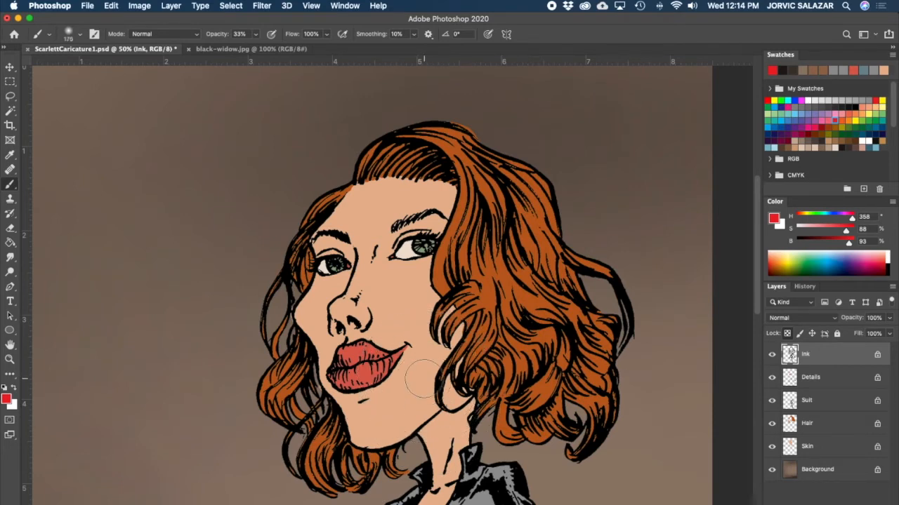
{"action": "key", "text": "bracketright"}
{"action": "left_click", "coordinate": [408, 386], "text": "alt"}
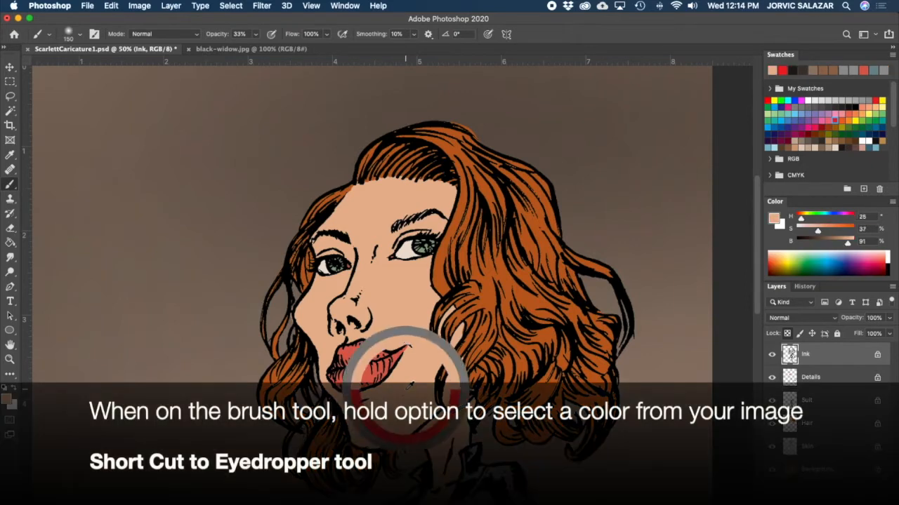
{"action": "mouse_move", "coordinate": [818, 231]}
{"action": "left_mouse_down"}
{"action": "mouse_move", "coordinate": [839, 231]}
{"action": "mouse_move", "coordinate": [826, 242]}
{"action": "left_mouse_up"}
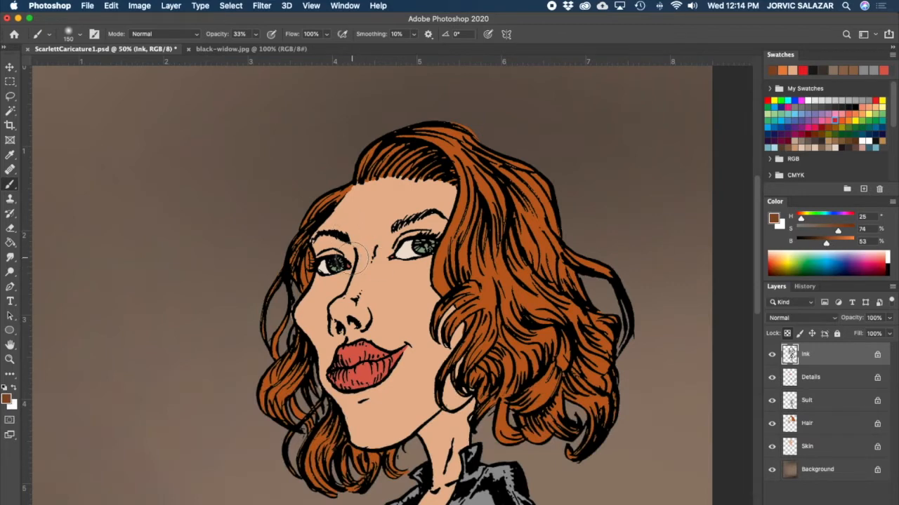
- Make the brush smaller and sample a colour from the skin beside the nose
{"action": "key", "text": "bracketleft"}
{"action": "key", "text": "bracketleft"}
{"action": "left_click", "coordinate": [385, 284], "text": "alt"}
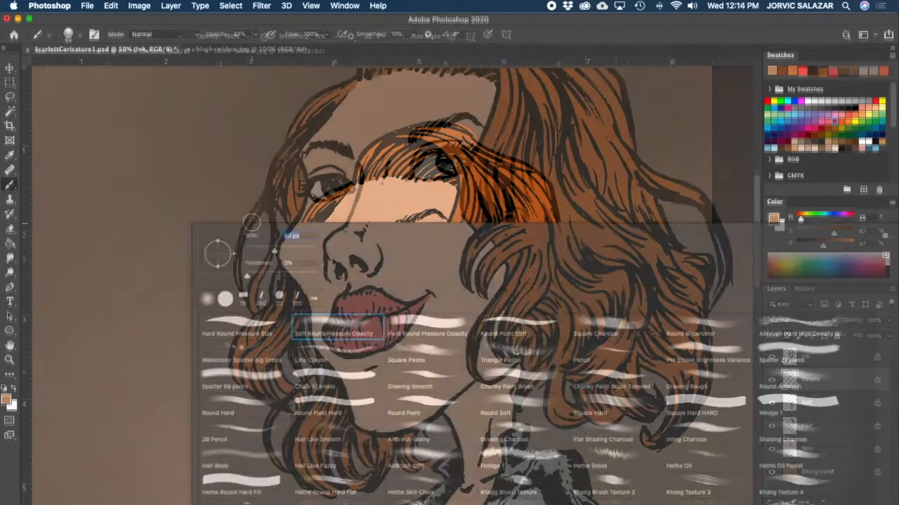
- Select the Ink layer and switch its visibility off and on twice to check the line art
{"action": "scroll", "coordinate": [381, 151], "scroll_direction": "up", "scroll_amount": 5}
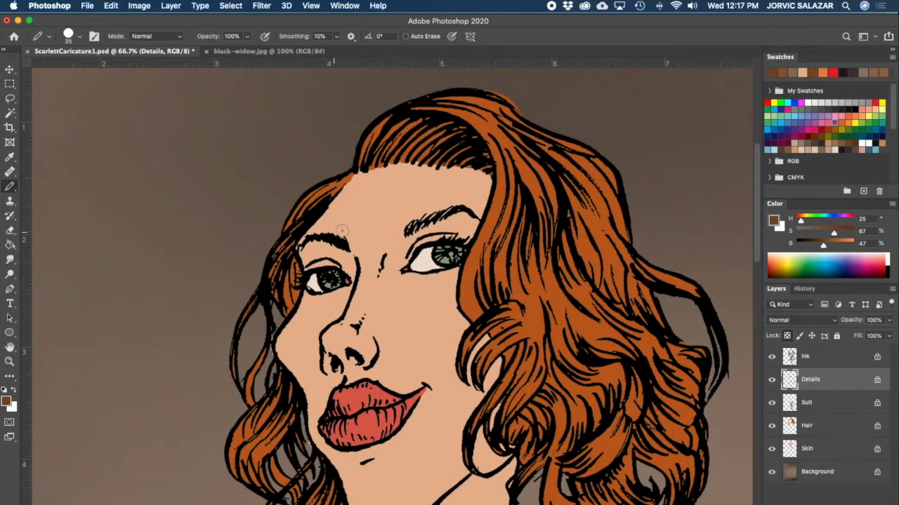
{"action": "left_click", "coordinate": [827, 359]}
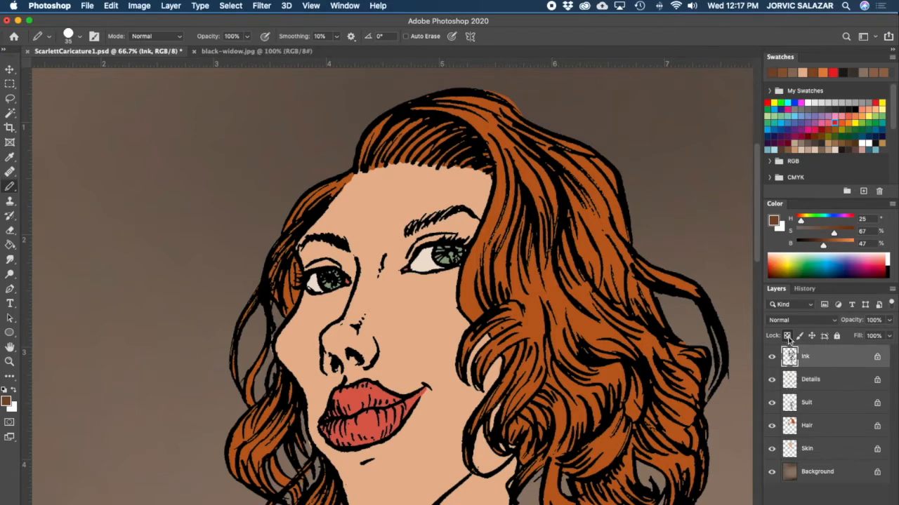
{"action": "left_click", "coordinate": [772, 358]}
{"action": "left_click", "coordinate": [773, 358]}
{"action": "left_click", "coordinate": [772, 358]}
{"action": "left_click", "coordinate": [771, 359]}
- Sample the skin tone beside the nose and darken it to a deep brown (H 25, S 78, B 32)
{"action": "left_click", "coordinate": [420, 296], "text": "alt"}
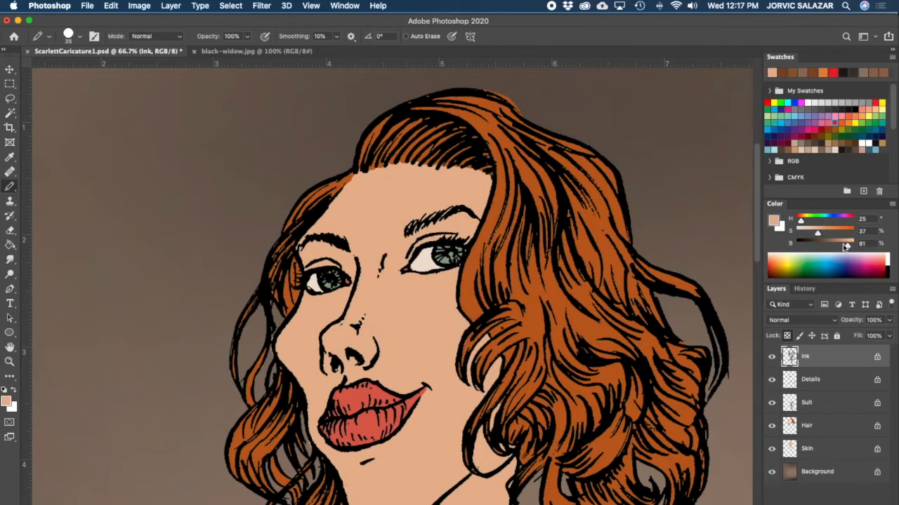
{"action": "left_click_drag", "start_coordinate": [842, 243], "coordinate": [817, 245]}
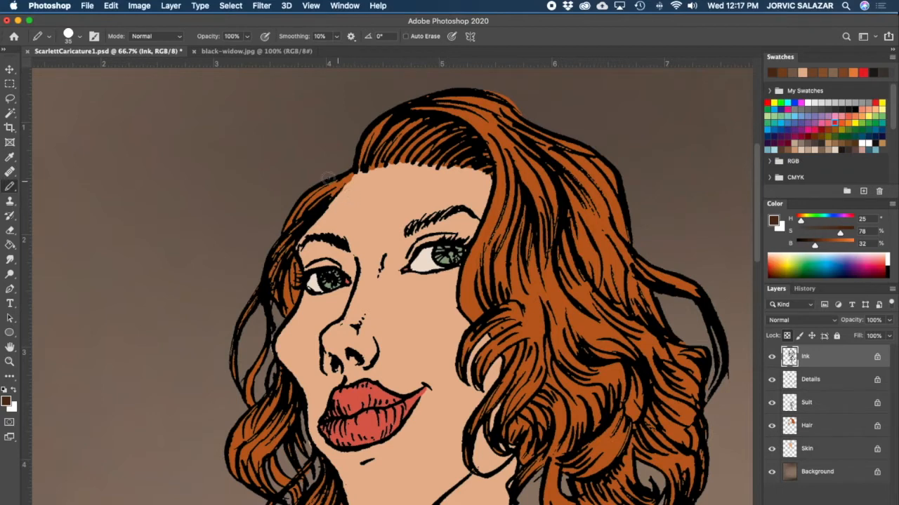
- Switch to the Brush tool and return to the Pencil tool
{"action": "left_click", "coordinate": [49, 38]}
{"action": "left_click", "coordinate": [50, 37]}
{"action": "right_click", "coordinate": [18, 187]}
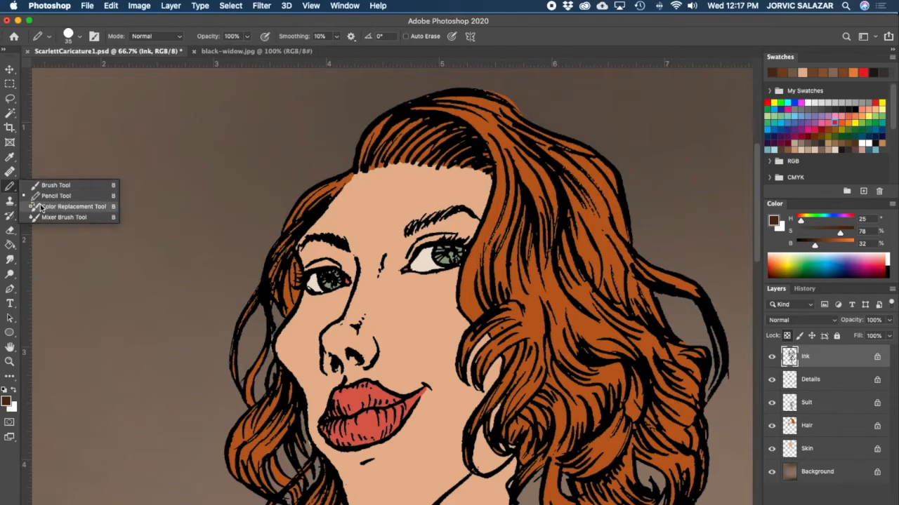
{"action": "left_click", "coordinate": [53, 192]}
{"action": "right_click", "coordinate": [17, 188]}
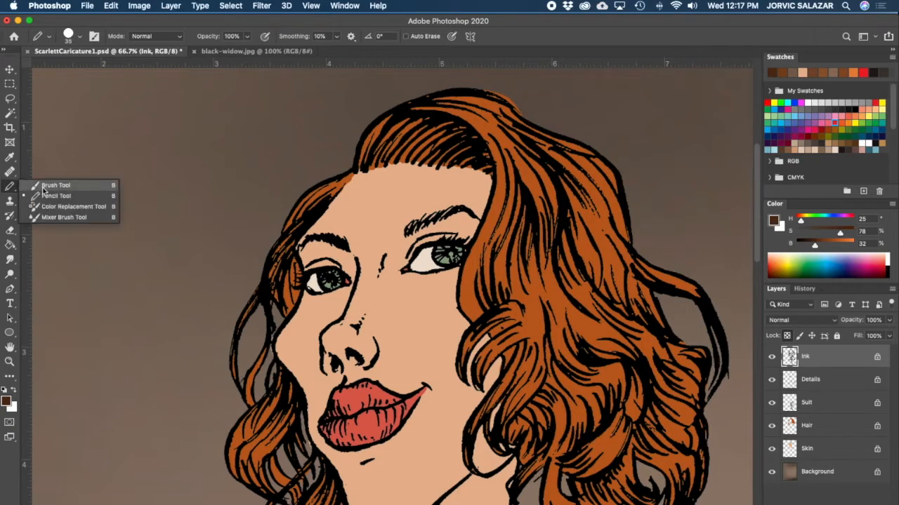
{"action": "left_click", "coordinate": [47, 183]}
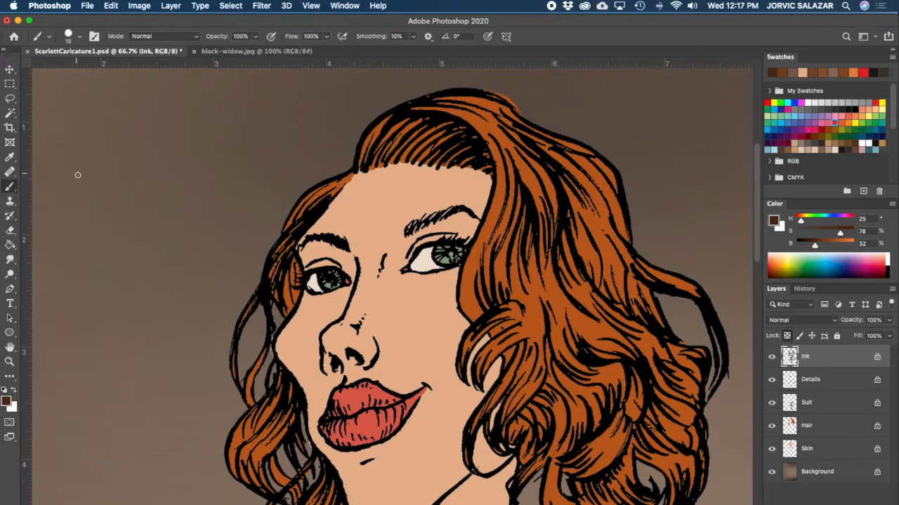
{"action": "right_click", "coordinate": [17, 188]}
{"action": "left_click", "coordinate": [53, 194]}
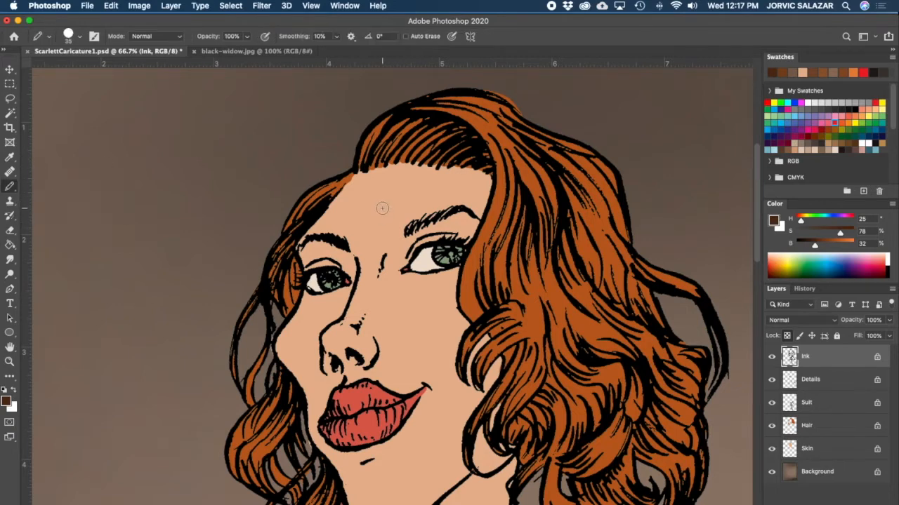
- Enlarge the pencil to 50 px and recolour the ink lines of the nose and nose bridge dark brown
{"action": "key", "text": "bracketright"}
{"action": "key", "text": "bracketright"}
{"action": "key", "text": "bracketright"}
{"action": "mouse_move", "coordinate": [363, 258]}
{"action": "left_mouse_down"}
{"action": "mouse_move", "coordinate": [355, 306]}
{"action": "mouse_move", "coordinate": [339, 313]}
{"action": "mouse_move", "coordinate": [315, 354]}
{"action": "mouse_move", "coordinate": [318, 368]}
{"action": "mouse_move", "coordinate": [350, 348]}
{"action": "mouse_move", "coordinate": [382, 340]}
{"action": "left_mouse_up"}
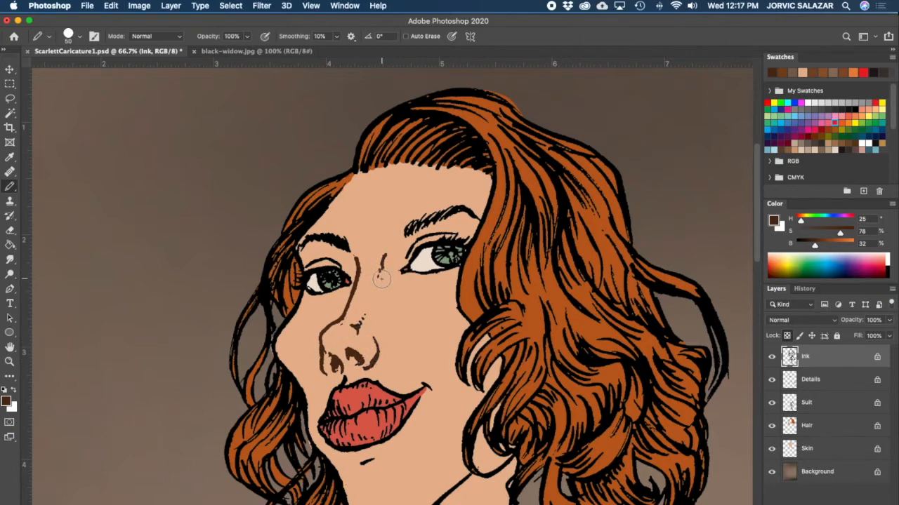
{"action": "key", "text": "super+1"}
{"action": "key", "text": "super+plus"}
{"action": "left_click_drag", "start_coordinate": [393, 220], "coordinate": [489, 459]}
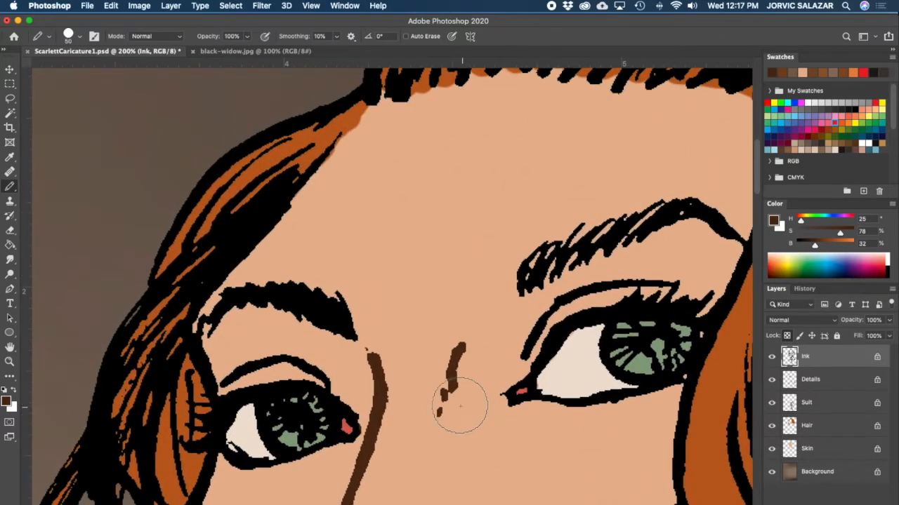
- Recolour the ink outline of the forehead, cheek, chin and jaw dark brown, reducing the pencil to 15 px
{"action": "key", "text": "super+minus"}
{"action": "mouse_move", "coordinate": [361, 238]}
{"action": "left_mouse_down"}
{"action": "mouse_move", "coordinate": [309, 289]}
{"action": "mouse_move", "coordinate": [327, 276]}
{"action": "mouse_move", "coordinate": [292, 318]}
{"action": "mouse_move", "coordinate": [301, 350]}
{"action": "left_mouse_up"}
{"action": "key", "text": "bracketleft"}
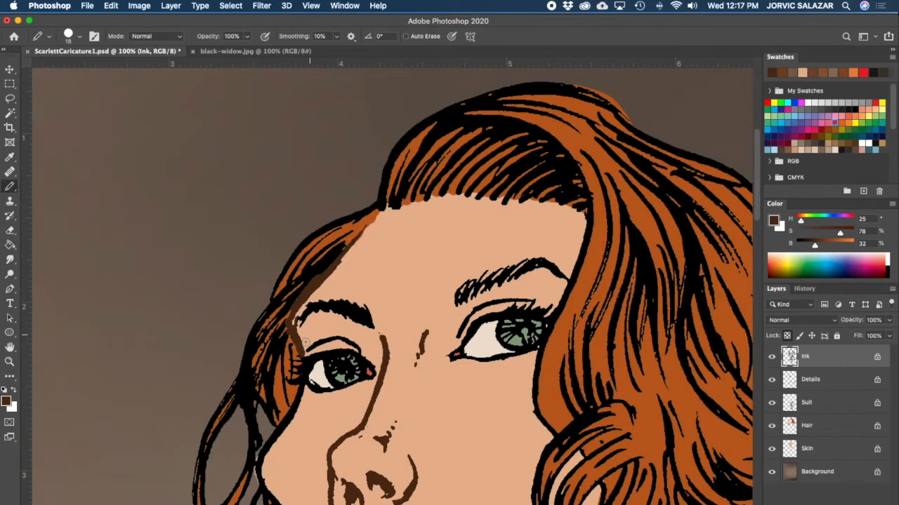
{"action": "mouse_move", "coordinate": [302, 389]}
{"action": "left_mouse_down"}
{"action": "mouse_move", "coordinate": [263, 457]}
{"action": "mouse_move", "coordinate": [261, 482]}
{"action": "left_mouse_up"}
{"action": "scroll", "coordinate": [267, 449], "scroll_direction": "down", "scroll_amount": 5}
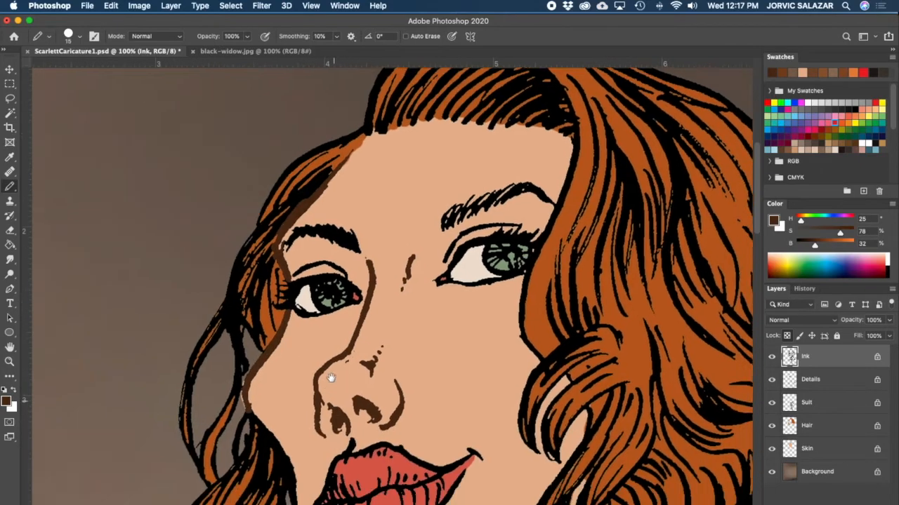
{"action": "mouse_move", "coordinate": [226, 327]}
{"action": "left_mouse_down"}
{"action": "mouse_move", "coordinate": [270, 401]}
{"action": "mouse_move", "coordinate": [266, 381]}
{"action": "mouse_move", "coordinate": [270, 389]}
{"action": "mouse_move", "coordinate": [279, 457]}
{"action": "mouse_move", "coordinate": [303, 482]}
{"action": "mouse_move", "coordinate": [308, 360]}
{"action": "mouse_move", "coordinate": [279, 397]}
{"action": "mouse_move", "coordinate": [291, 422]}
{"action": "mouse_move", "coordinate": [317, 435]}
{"action": "mouse_move", "coordinate": [310, 426]}
{"action": "mouse_move", "coordinate": [309, 435]}
{"action": "mouse_move", "coordinate": [346, 434]}
{"action": "mouse_move", "coordinate": [316, 436]}
{"action": "mouse_move", "coordinate": [324, 437]}
{"action": "mouse_move", "coordinate": [372, 431]}
{"action": "mouse_move", "coordinate": [465, 360]}
{"action": "left_mouse_up"}
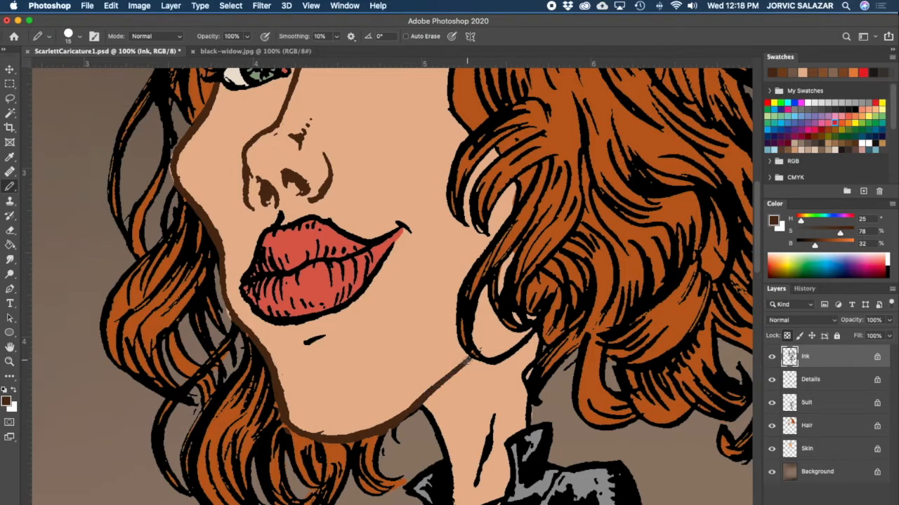
- Recolour the ink lines of the neck, collarbones and chest dark brown
{"action": "mouse_move", "coordinate": [421, 404]}
{"action": "left_mouse_down"}
{"action": "mouse_move", "coordinate": [449, 469]}
{"action": "mouse_move", "coordinate": [446, 455]}
{"action": "mouse_move", "coordinate": [478, 479]}
{"action": "mouse_move", "coordinate": [486, 456]}
{"action": "left_mouse_up"}
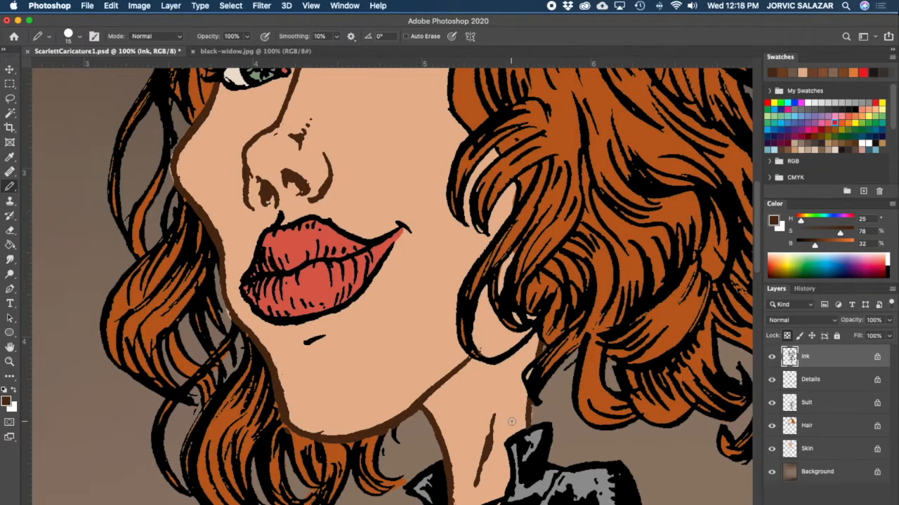
{"action": "scroll", "coordinate": [511, 421], "scroll_direction": "down", "scroll_amount": 5}
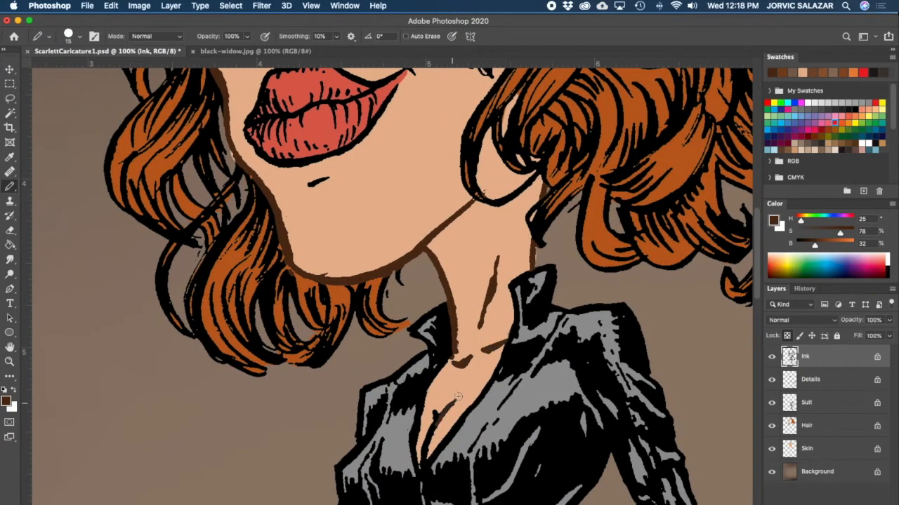
{"action": "left_click_drag", "start_coordinate": [425, 442], "coordinate": [423, 459]}
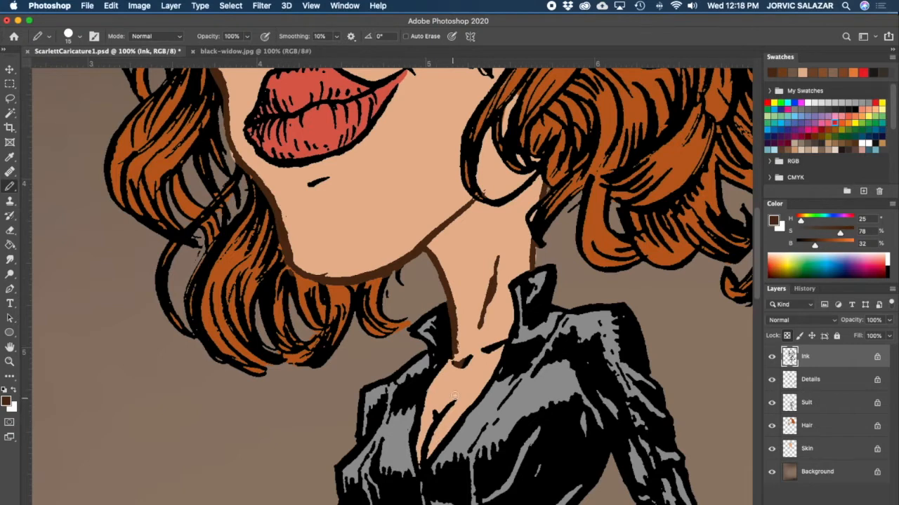
{"action": "left_click_drag", "start_coordinate": [453, 363], "coordinate": [503, 335]}
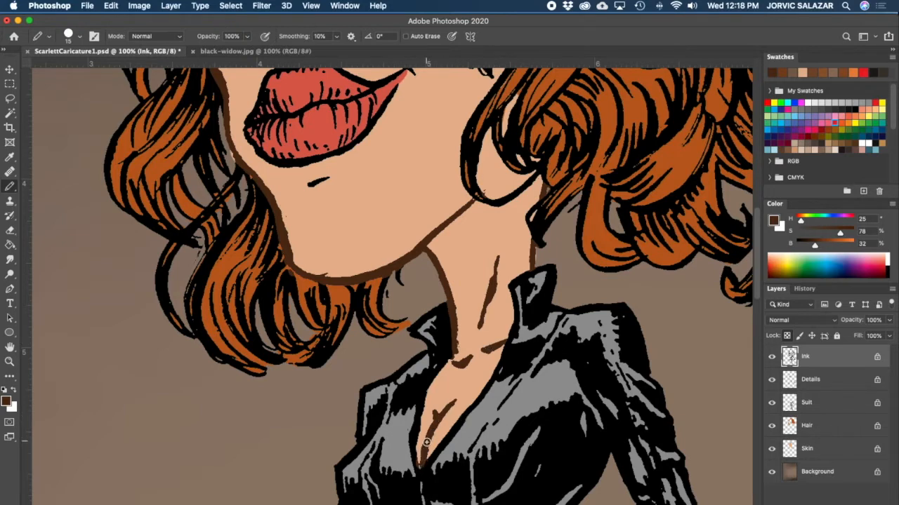
- Set black as the second colour alongside the dark brown, and recolour the finger outlines on the gun hand dark brown
{"action": "left_click", "coordinate": [14, 391]}
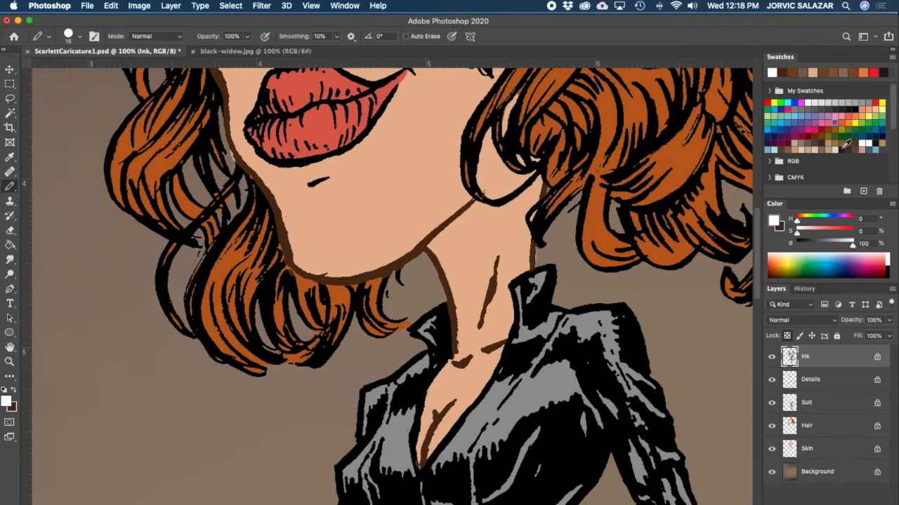
{"action": "left_click", "coordinate": [855, 107]}
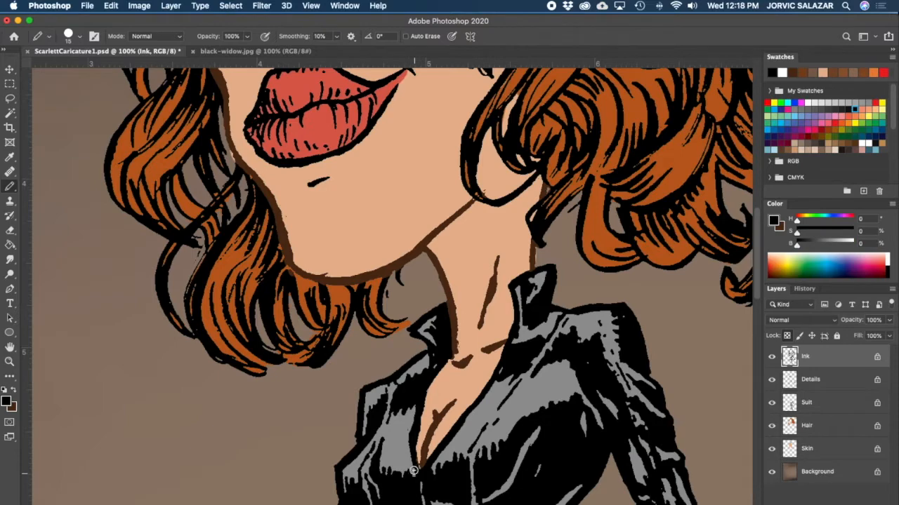
{"action": "left_click_drag", "start_coordinate": [572, 393], "coordinate": [517, 485]}
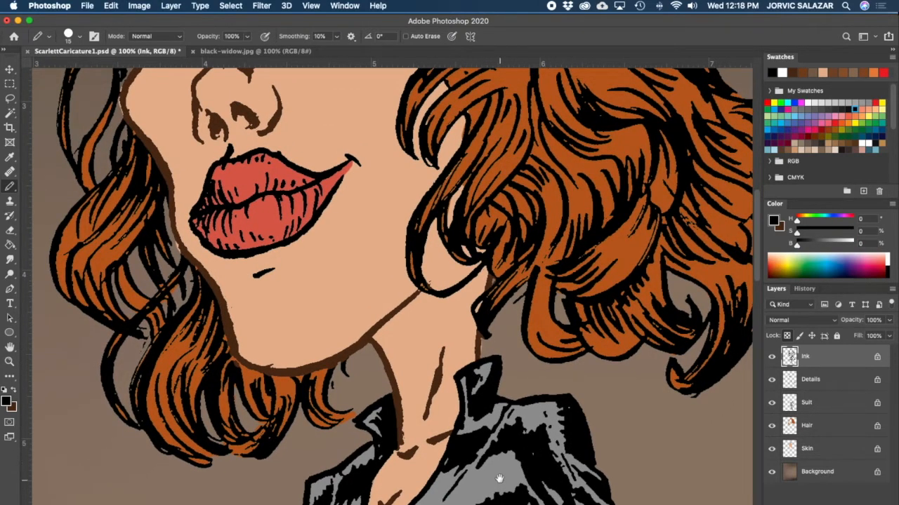
{"action": "left_click_drag", "start_coordinate": [499, 479], "coordinate": [532, 318]}
{"action": "scroll", "coordinate": [532, 318], "scroll_direction": "down", "scroll_amount": 15}
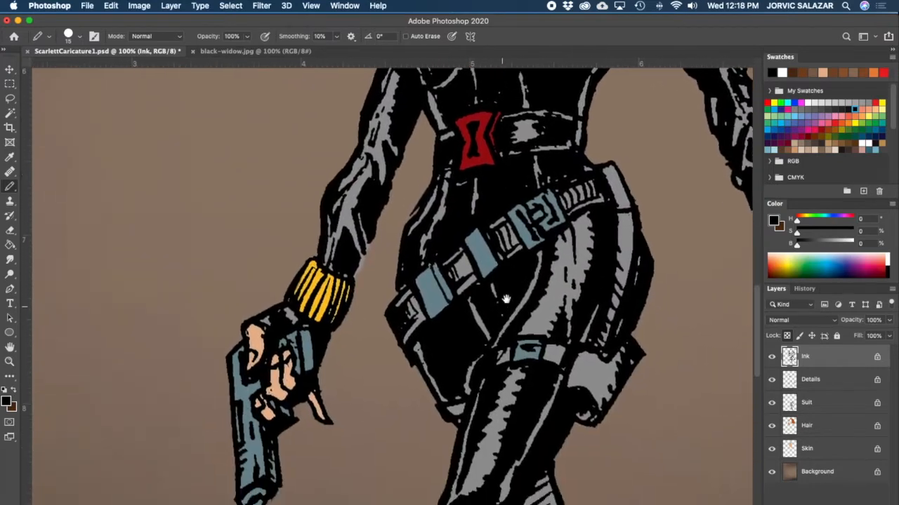
{"action": "key", "text": "x"}
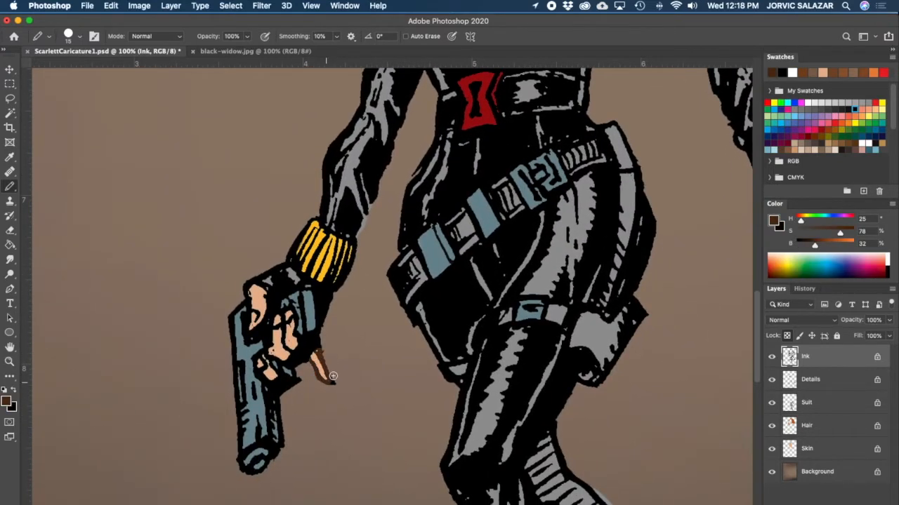
{"action": "mouse_move", "coordinate": [250, 284]}
{"action": "left_mouse_down"}
{"action": "mouse_move", "coordinate": [251, 332]}
{"action": "mouse_move", "coordinate": [265, 301]}
{"action": "mouse_move", "coordinate": [270, 322]}
{"action": "left_mouse_up"}
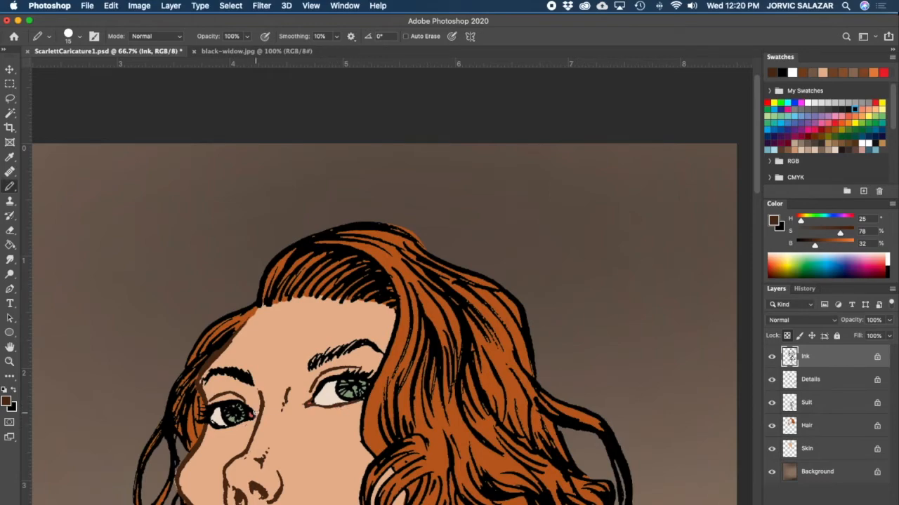
- Make the Skin layer active, sample the skin tone from the cheek, and darken it to brown (H 25, S 68, B 44)
{"action": "key", "text": "super+minus"}
{"action": "key", "text": "super+minus"}
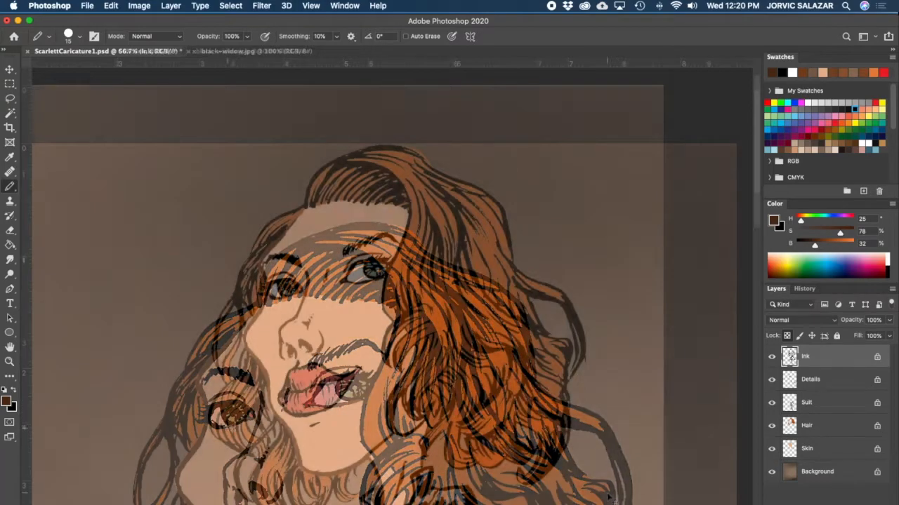
{"action": "left_click_drag", "start_coordinate": [632, 487], "coordinate": [562, 454]}
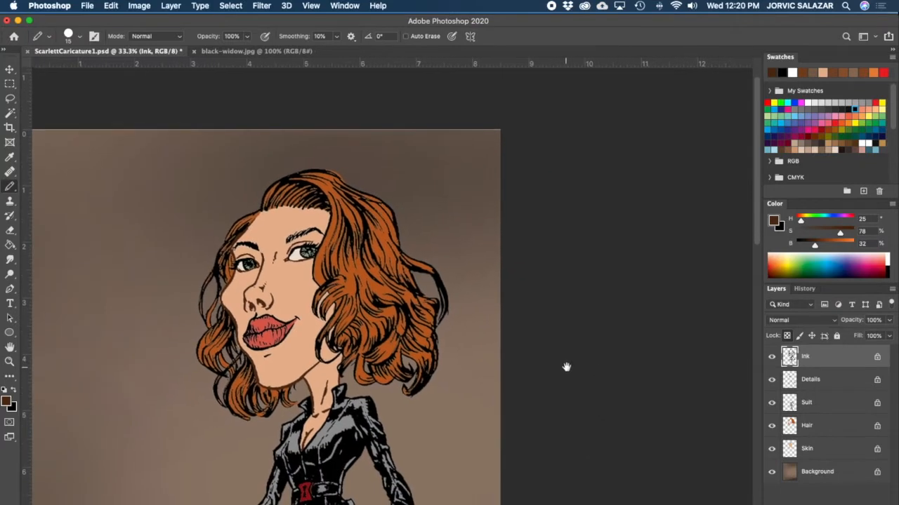
{"action": "left_click", "coordinate": [818, 453]}
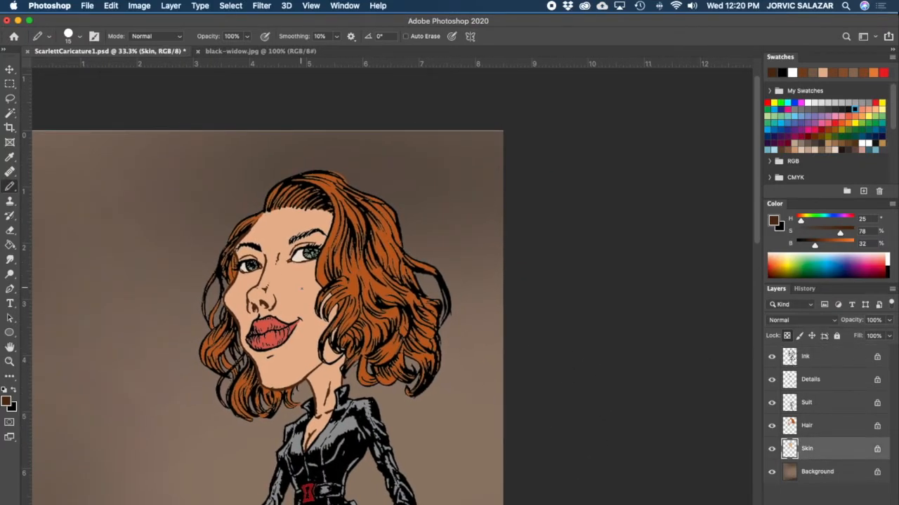
{"action": "left_click", "coordinate": [303, 288], "text": "alt"}
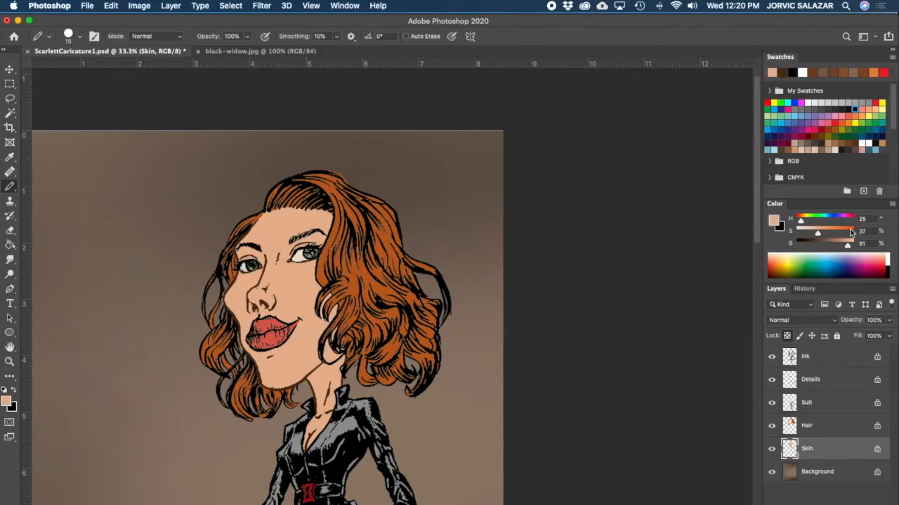
{"action": "left_click_drag", "start_coordinate": [849, 247], "coordinate": [821, 245]}
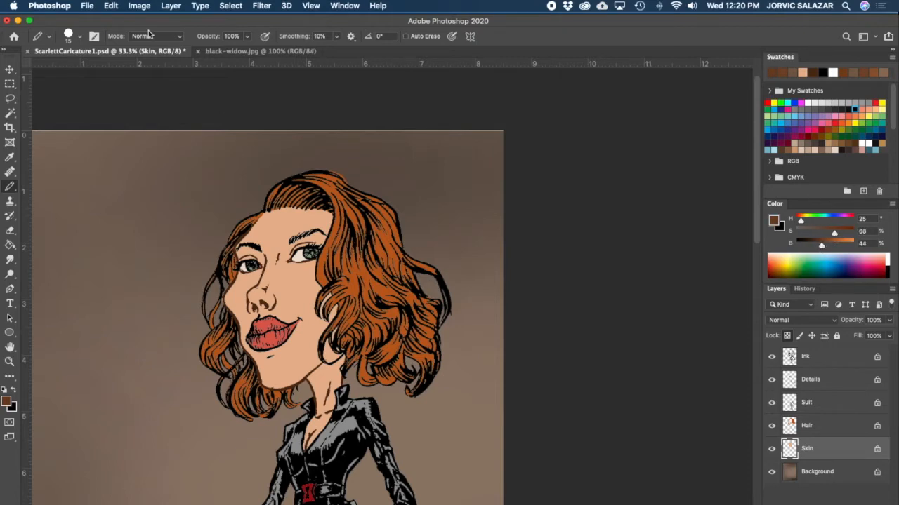
- Switch to the Brush tool with the Soft Round Pressure Opacity preset and enlarge it to 150 px
{"action": "left_click", "coordinate": [19, 191]}
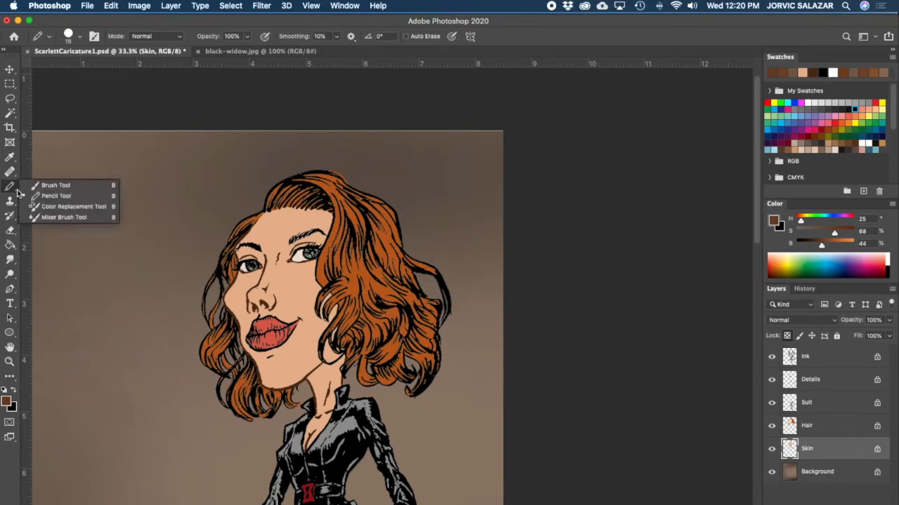
{"action": "left_click", "coordinate": [70, 183]}
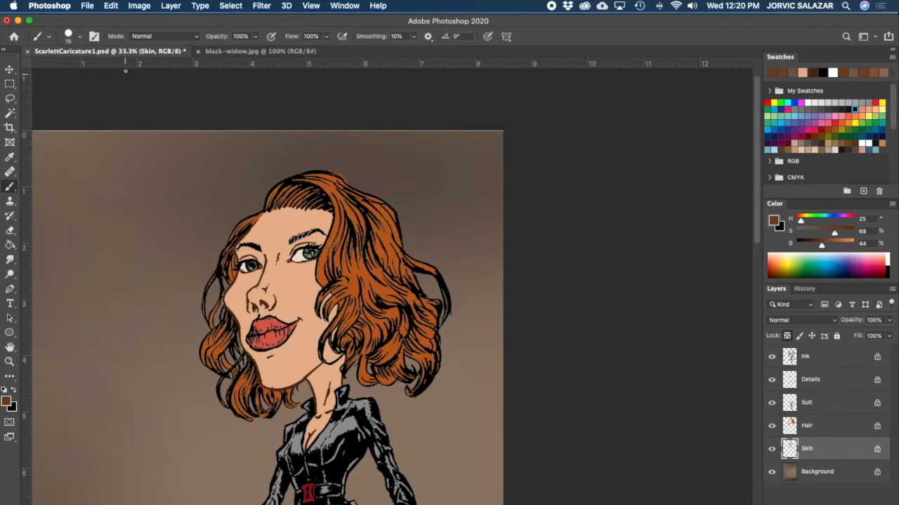
{"action": "left_click", "coordinate": [80, 37]}
{"action": "left_click", "coordinate": [161, 151]}
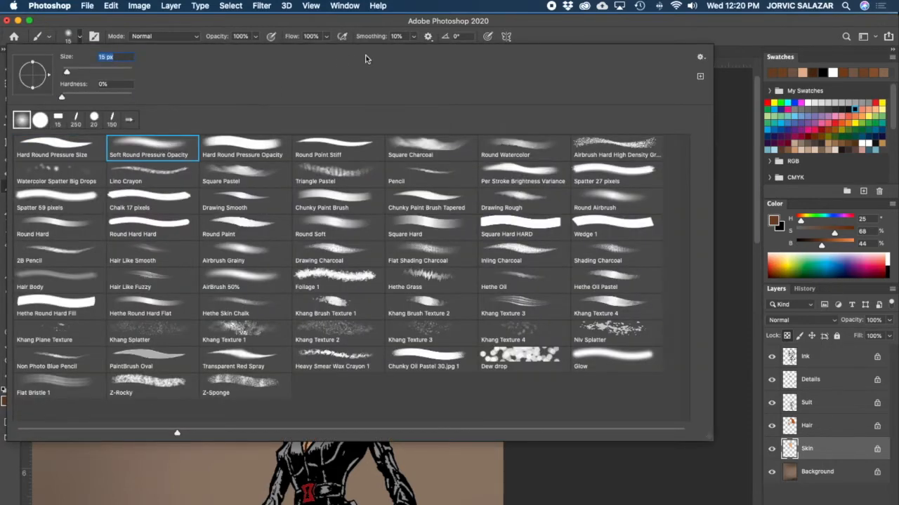
{"action": "left_click", "coordinate": [455, 27]}
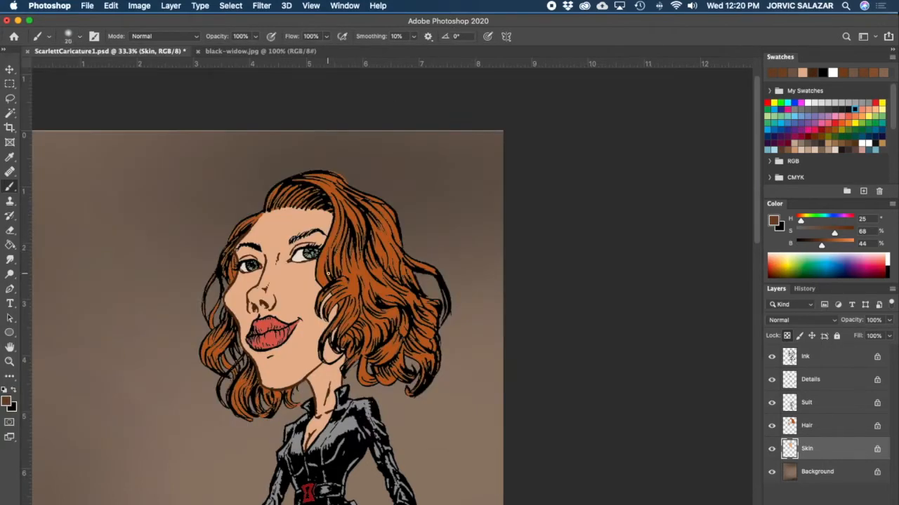
{"action": "key", "text": "]"}
{"action": "key", "text": "]"}
{"action": "key", "text": "]"}
{"action": "key", "text": "]"}
{"action": "key", "text": "]"}
{"action": "key", "text": "]"}
{"action": "key", "text": "]"}
{"action": "key", "text": "["}
{"action": "key", "text": "["}
{"action": "left_click_drag", "start_coordinate": [325, 276], "coordinate": [325, 327]}
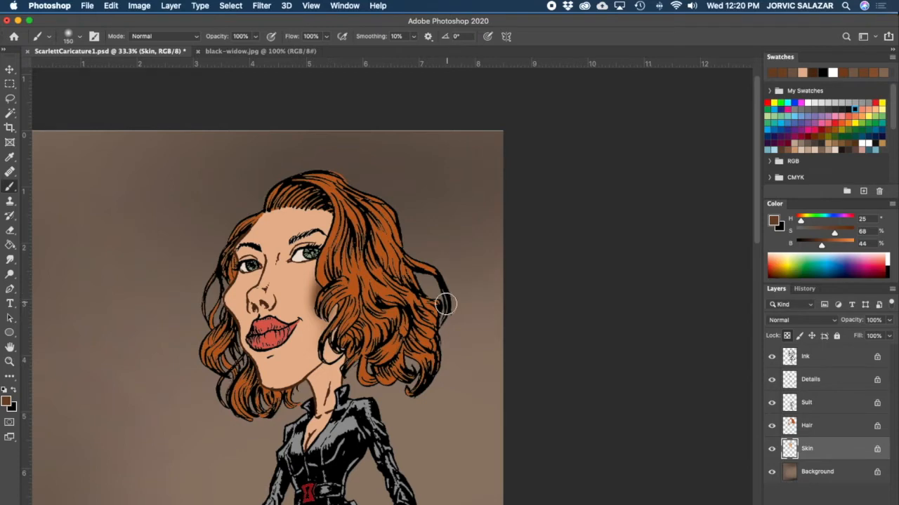
{"action": "key", "text": "super+z"}
{"action": "key", "text": "super+z"}
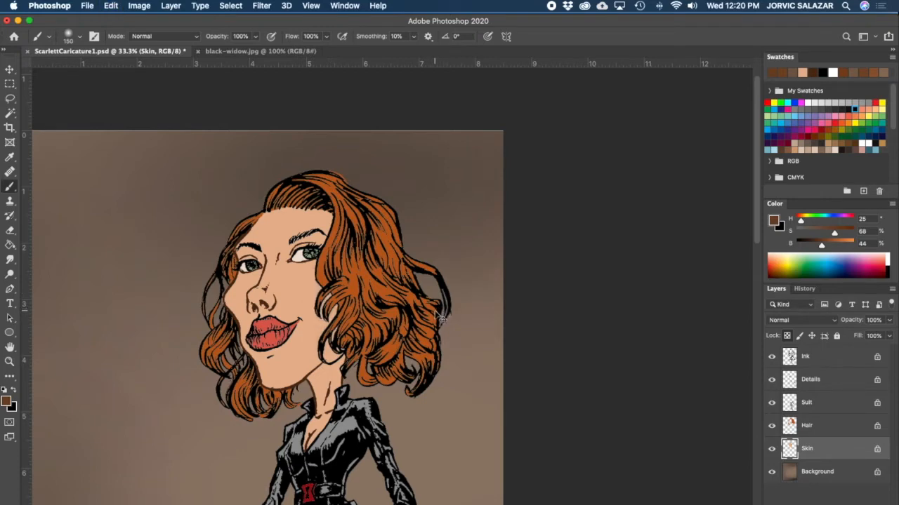
{"action": "left_click", "coordinate": [111, 6]}
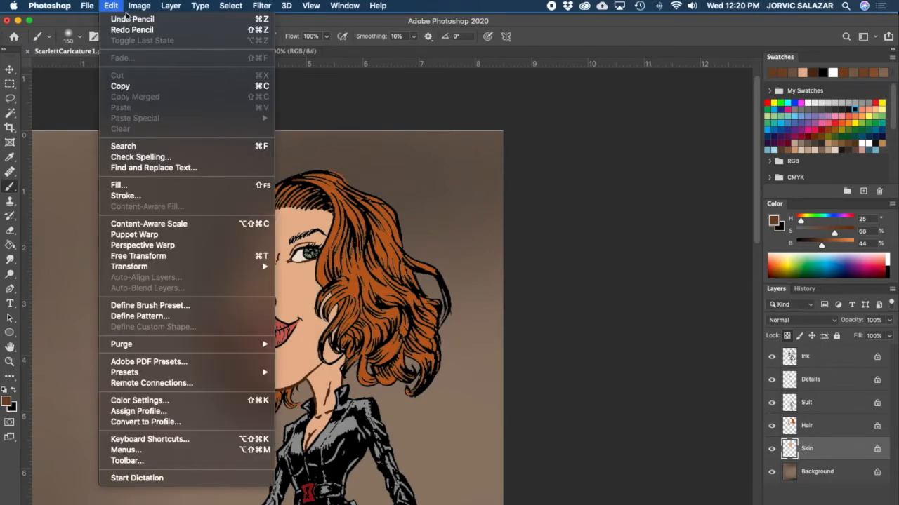
{"action": "left_click", "coordinate": [169, 31]}
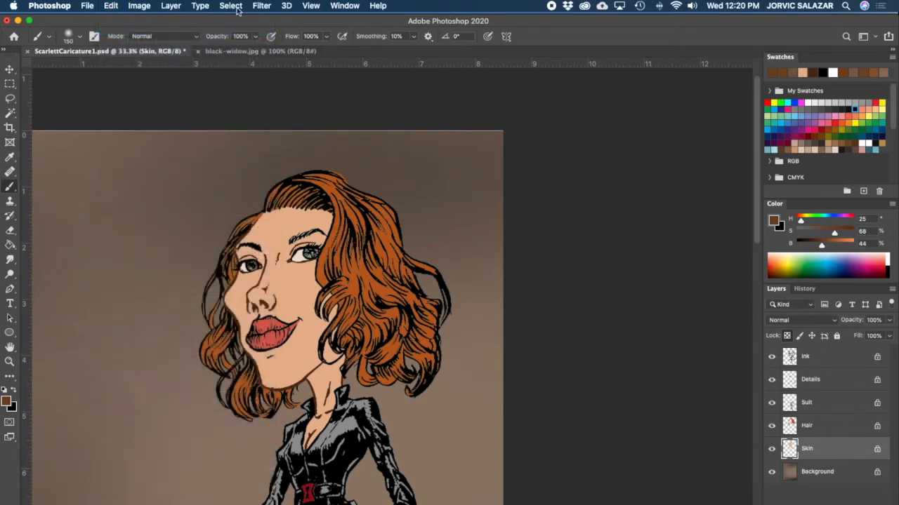
- Lower the brush opacity to 36% and paint a soft brown shadow down the cheek beside the hair to the jaw
{"action": "left_click", "coordinate": [258, 37]}
{"action": "left_click_drag", "start_coordinate": [260, 50], "coordinate": [223, 53]}
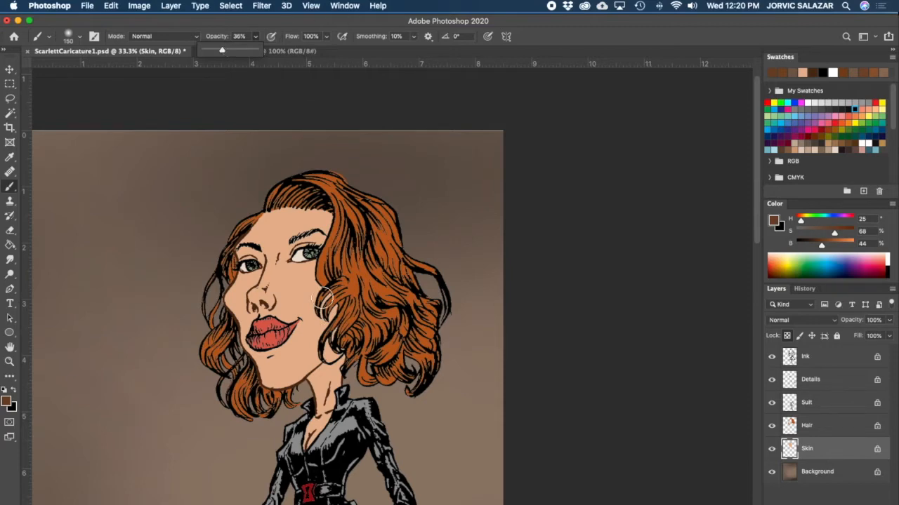
{"action": "key", "text": "bracketright"}
{"action": "key", "text": "bracketright"}
{"action": "key", "text": "bracketright"}
{"action": "mouse_move", "coordinate": [343, 283]}
{"action": "left_mouse_down"}
{"action": "mouse_move", "coordinate": [324, 314]}
{"action": "mouse_move", "coordinate": [343, 312]}
{"action": "mouse_move", "coordinate": [311, 365]}
{"action": "mouse_move", "coordinate": [267, 384]}
{"action": "mouse_move", "coordinate": [313, 364]}
{"action": "left_mouse_up"}
- Shade the side of the nose and the eye sockets beneath both brows with a smaller soft brush
{"action": "key", "text": "bracketleft"}
{"action": "key", "text": "bracketleft"}
{"action": "key", "text": "bracketleft"}
{"action": "key", "text": "bracketleft"}
{"action": "key", "text": "bracketleft"}
{"action": "key", "text": "bracketleft"}
{"action": "mouse_move", "coordinate": [273, 287]}
{"action": "left_mouse_down"}
{"action": "mouse_move", "coordinate": [292, 248]}
{"action": "mouse_move", "coordinate": [323, 241]}
{"action": "mouse_move", "coordinate": [307, 239]}
{"action": "mouse_move", "coordinate": [277, 274]}
{"action": "mouse_move", "coordinate": [273, 306]}
{"action": "mouse_move", "coordinate": [345, 240]}
{"action": "left_mouse_up"}
{"action": "key", "text": "bracketright"}
{"action": "key", "text": "bracketright"}
{"action": "key", "text": "bracketleft"}
{"action": "key", "text": "bracketleft"}
{"action": "mouse_move", "coordinate": [243, 260]}
{"action": "left_mouse_down"}
{"action": "mouse_move", "coordinate": [257, 261]}
{"action": "mouse_move", "coordinate": [250, 255]}
{"action": "mouse_move", "coordinate": [265, 275]}
{"action": "mouse_move", "coordinate": [316, 236]}
{"action": "mouse_move", "coordinate": [287, 247]}
{"action": "mouse_move", "coordinate": [315, 237]}
{"action": "left_mouse_up"}
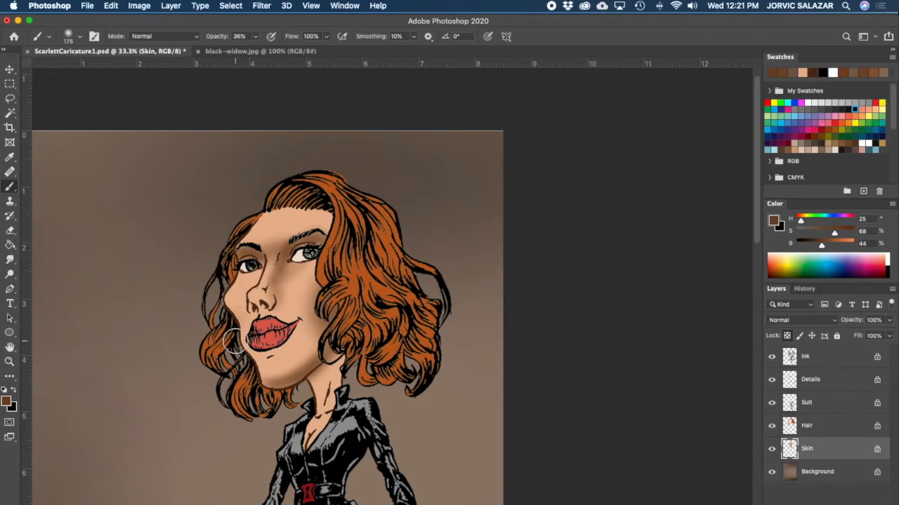
- Reduce the brush to 50 px and shade the tip, nostrils and underside of the nose
{"action": "key", "text": "bracketleft"}
{"action": "key", "text": "bracketleft"}
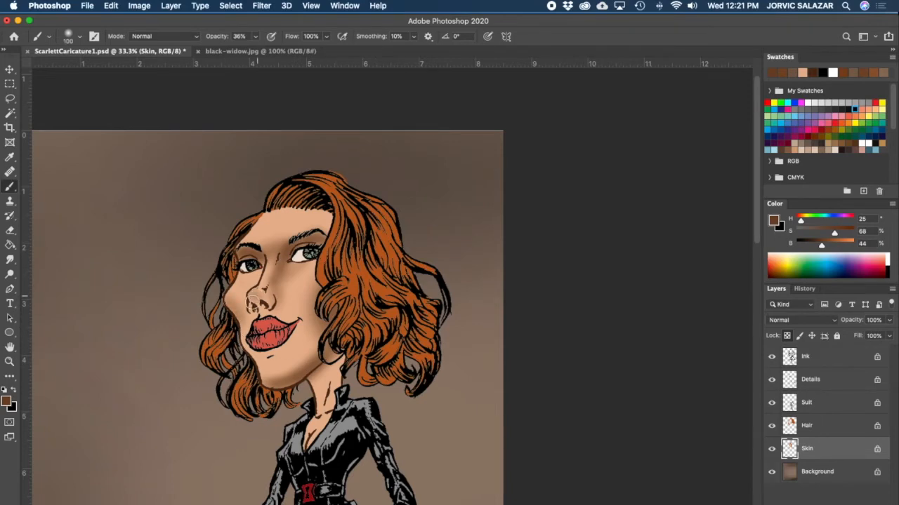
{"action": "key", "text": "super+equal"}
{"action": "left_click_drag", "start_coordinate": [401, 265], "coordinate": [478, 347]}
{"action": "key", "text": "bracketleft"}
{"action": "key", "text": "bracketleft"}
{"action": "key", "text": "bracketleft"}
{"action": "mouse_move", "coordinate": [268, 363]}
{"action": "left_mouse_down"}
{"action": "mouse_move", "coordinate": [286, 379]}
{"action": "mouse_move", "coordinate": [271, 379]}
{"action": "mouse_move", "coordinate": [288, 376]}
{"action": "mouse_move", "coordinate": [289, 349]}
{"action": "mouse_move", "coordinate": [290, 365]}
{"action": "left_mouse_up"}
{"action": "key", "text": "bracketright"}
{"action": "key", "text": "bracketright"}
{"action": "key", "text": "bracketleft"}
{"action": "key", "text": "bracketleft"}
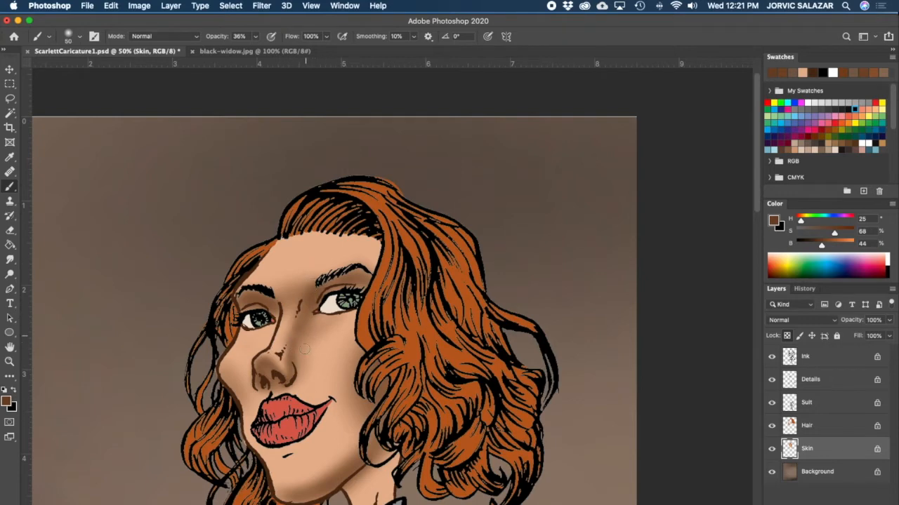
{"action": "left_click_drag", "start_coordinate": [267, 367], "coordinate": [291, 375]}
- Build up the soft shadows around the mouth and along the lower cheek, varying the brush between 100 and 175 px
{"action": "key", "text": "bracketright"}
{"action": "key", "text": "bracketright"}
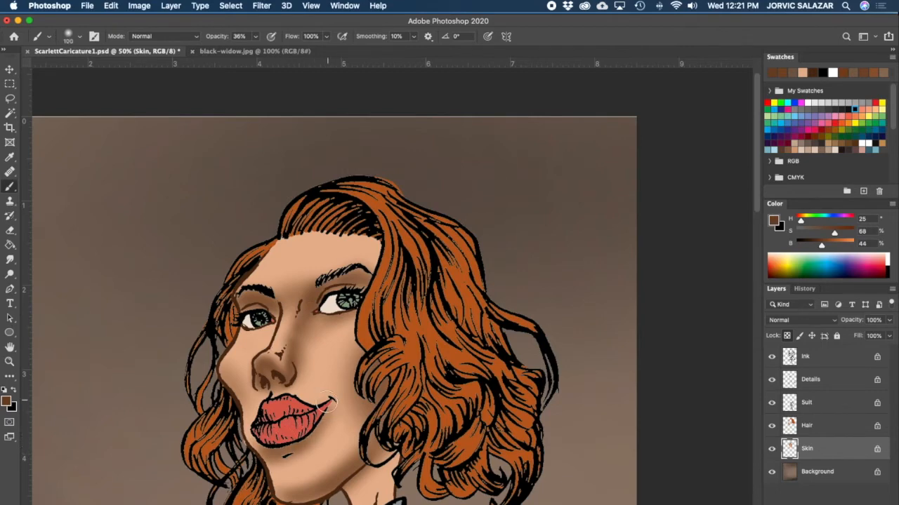
{"action": "key", "text": "bracketleft"}
{"action": "key", "text": "bracketleft"}
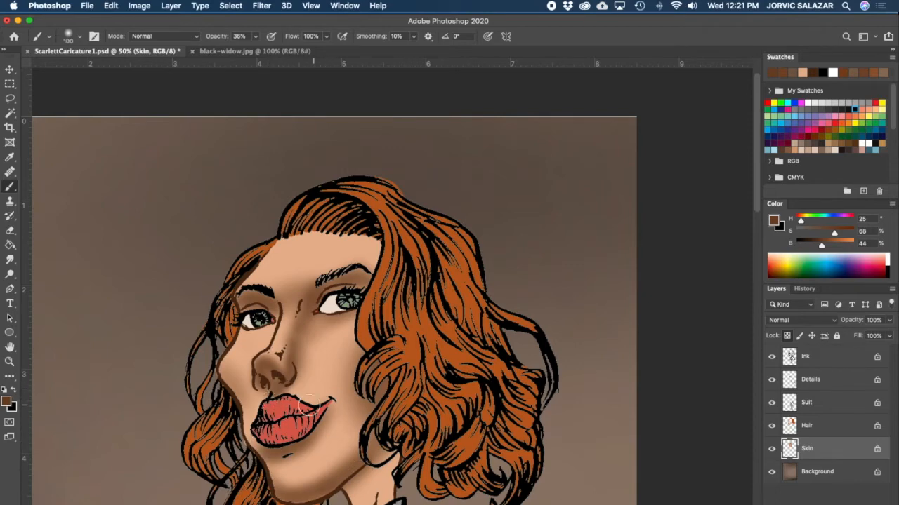
{"action": "key", "text": "bracketright"}
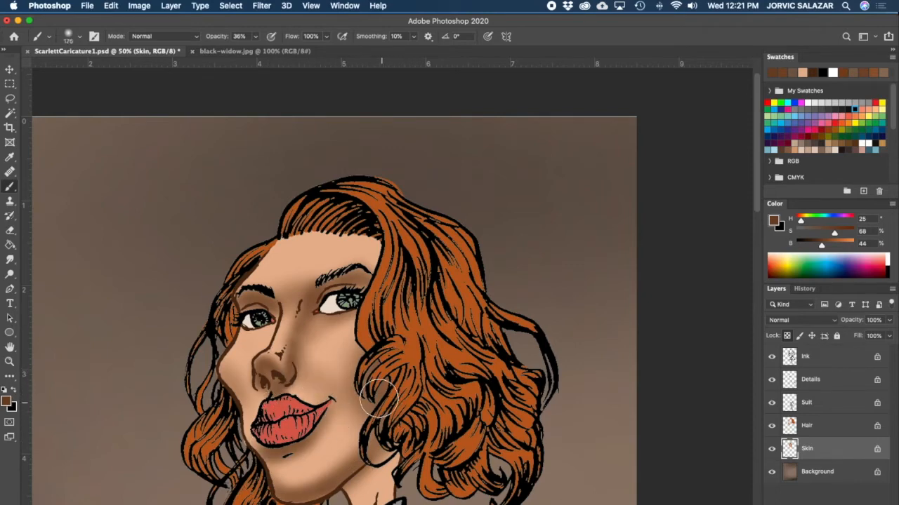
{"action": "key", "text": "bracketleft"}
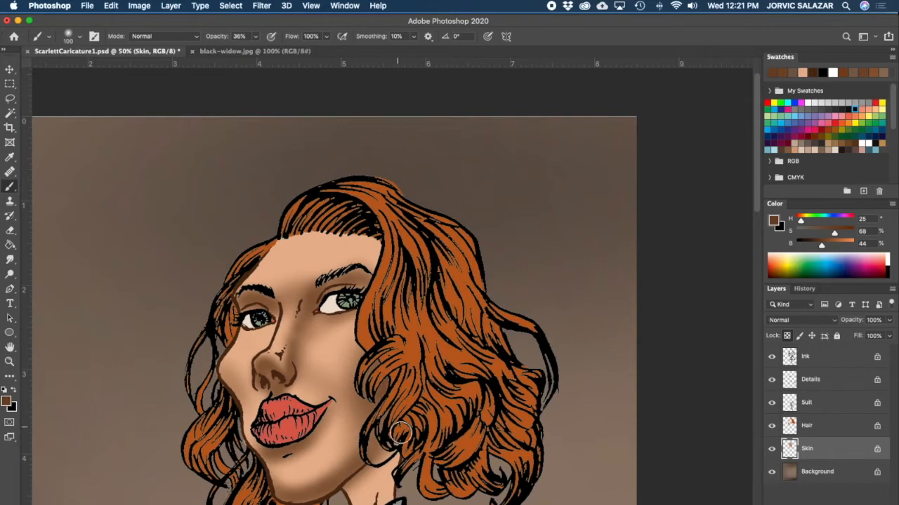
- Reduce the brush to 50 px and shade the neck beneath the jaw and hair
{"action": "key", "text": "bracketright"}
{"action": "key", "text": "bracketleft"}
{"action": "key", "text": "bracketleft"}
{"action": "key", "text": "bracketleft"}
{"action": "key", "text": "bracketleft"}
{"action": "key", "text": "bracketleft"}
{"action": "key", "text": "bracketleft"}
{"action": "left_click_drag", "start_coordinate": [379, 465], "coordinate": [374, 503]}
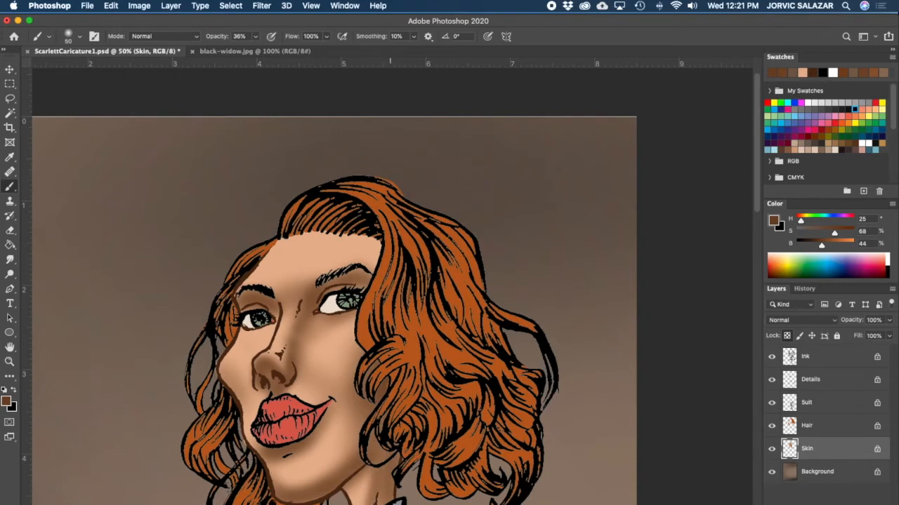
- Shade the chest inside the suit's open collar with a 45 px brush
{"action": "scroll", "coordinate": [484, 480], "scroll_direction": "down", "scroll_amount": 5}
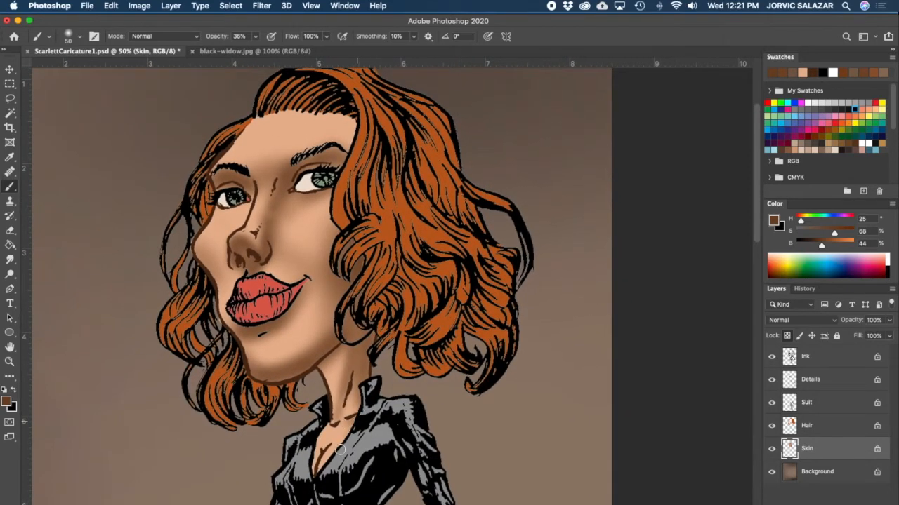
{"action": "key", "text": "bracketleft"}
{"action": "mouse_move", "coordinate": [328, 427]}
{"action": "left_mouse_down"}
{"action": "mouse_move", "coordinate": [312, 448]}
{"action": "mouse_move", "coordinate": [320, 434]}
{"action": "left_mouse_up"}
- Shade the fingers of both gun hands with a 15 px brush
{"action": "left_click_drag", "start_coordinate": [413, 490], "coordinate": [462, 285]}
{"action": "left_click_drag", "start_coordinate": [382, 454], "coordinate": [341, 377]}
{"action": "left_click_drag", "start_coordinate": [279, 408], "coordinate": [274, 430]}
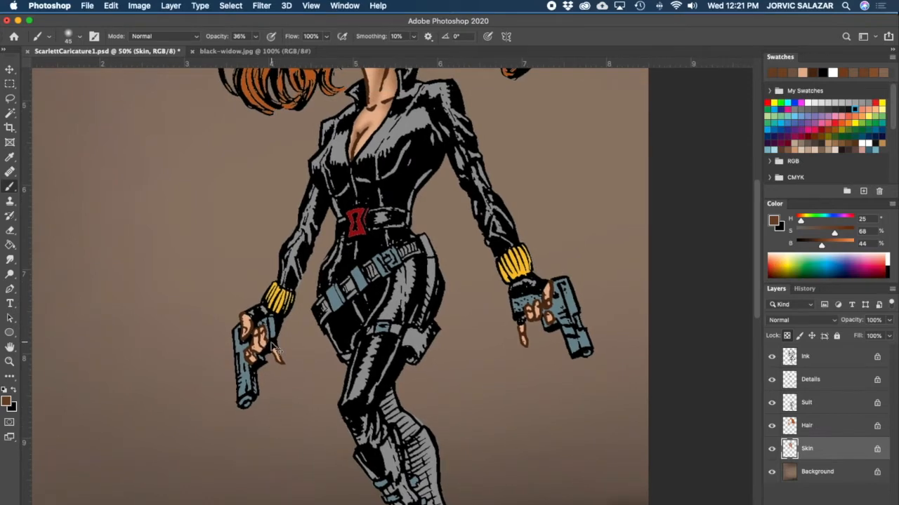
{"action": "key", "text": "super+equal"}
{"action": "left_click_drag", "start_coordinate": [226, 350], "coordinate": [211, 365]}
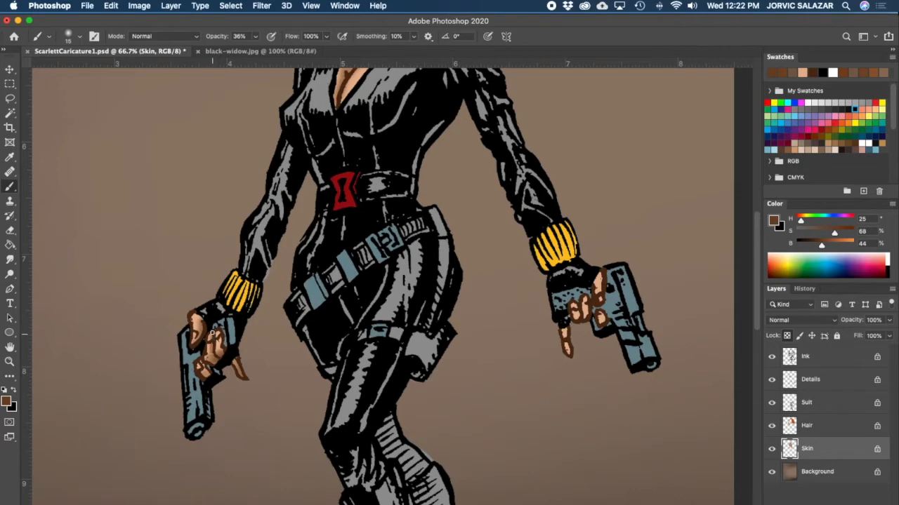
{"action": "left_click_drag", "start_coordinate": [611, 389], "coordinate": [399, 450]}
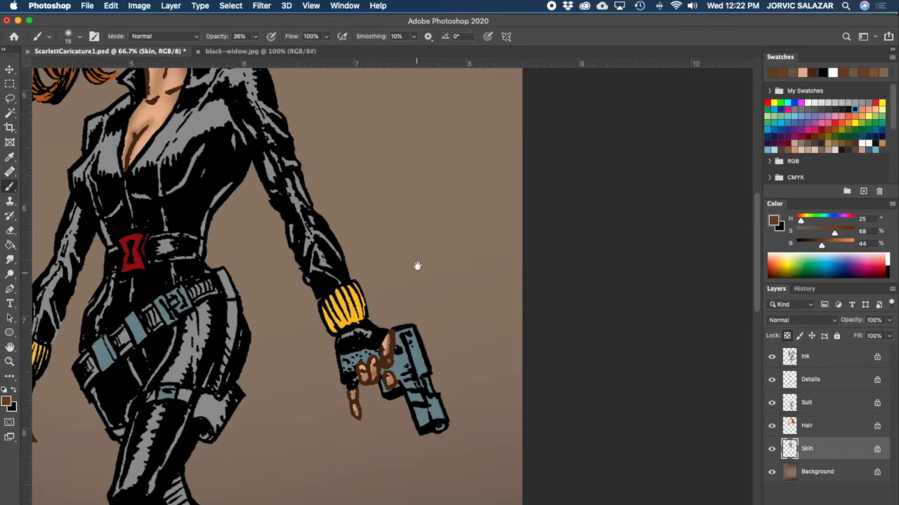
- Shade along the far side of the nose from the inner eye corner to the nostril, using a 50 px brush
{"action": "scroll", "coordinate": [417, 265], "scroll_direction": "up", "scroll_amount": 10}
{"action": "scroll", "coordinate": [417, 265], "scroll_direction": "left", "scroll_amount": 4}
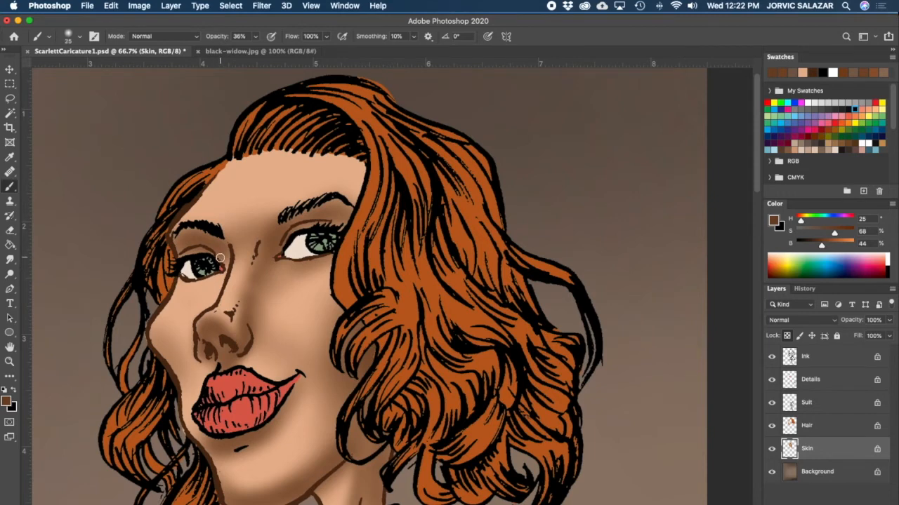
{"action": "key", "text": "]"}
{"action": "left_click_drag", "start_coordinate": [219, 244], "coordinate": [201, 326]}
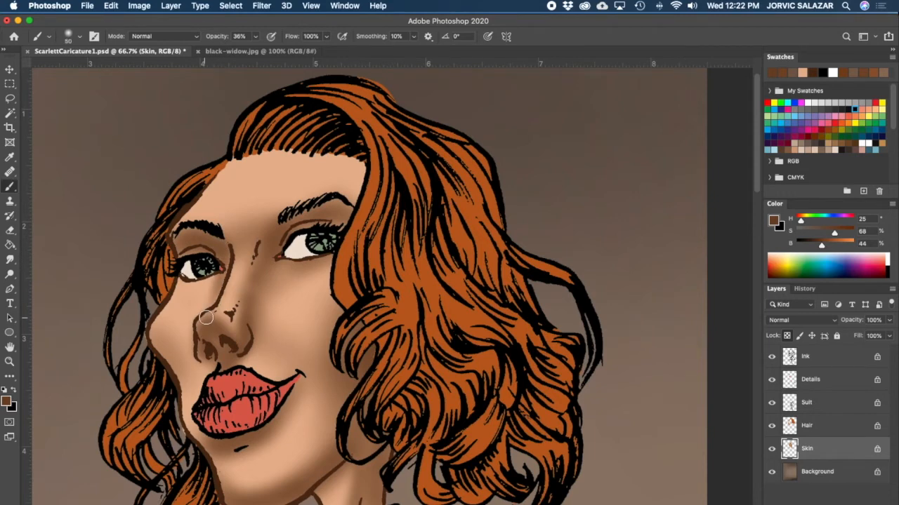
- Enlarge the brush and paint a soft shadow across the forehead beneath the hairline
{"action": "key", "text": "]"}
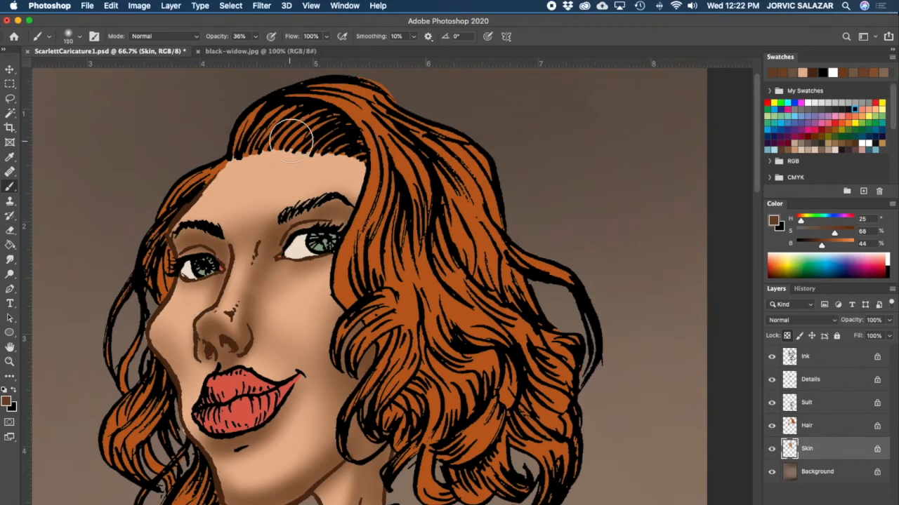
{"action": "key", "text": "bracketright"}
{"action": "key", "text": "bracketright"}
{"action": "key", "text": "bracketright"}
{"action": "key", "text": "bracketright"}
{"action": "mouse_move", "coordinate": [381, 172]}
{"action": "left_mouse_down"}
{"action": "mouse_move", "coordinate": [223, 155]}
{"action": "mouse_move", "coordinate": [253, 145]}
{"action": "mouse_move", "coordinate": [401, 190]}
{"action": "left_mouse_up"}
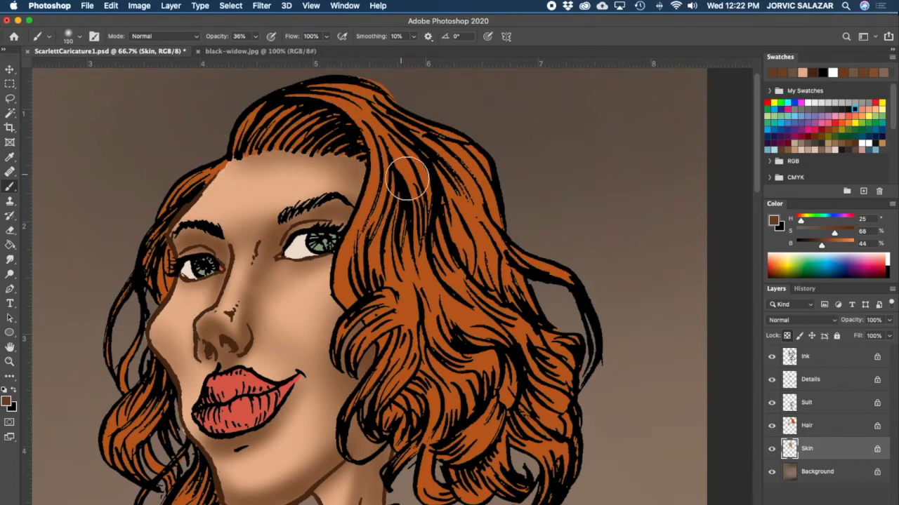
- Deepen the shadows below the lips and along the chin and jaw with a 150 px brush
{"action": "key", "text": "bracketright"}
{"action": "key", "text": "bracketright"}
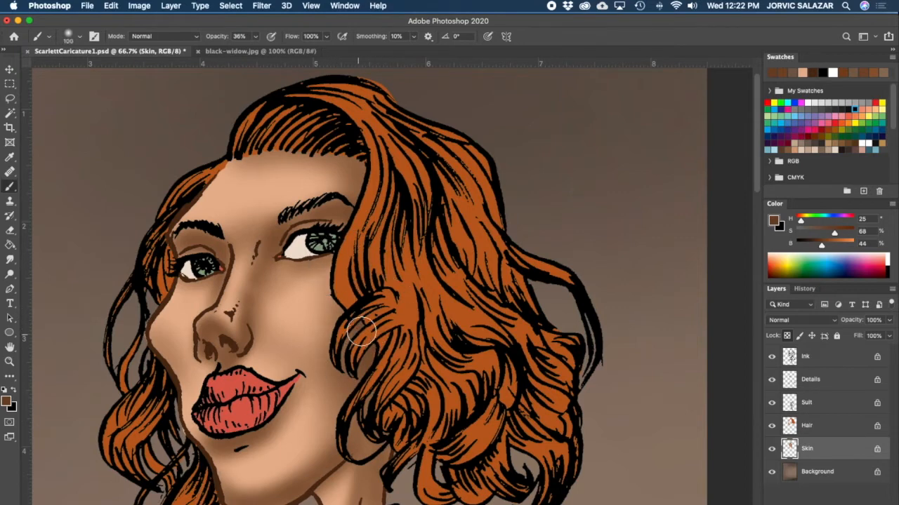
{"action": "key", "text": "bracketleft"}
{"action": "key", "text": "bracketleft"}
{"action": "key", "text": "bracketleft"}
{"action": "key", "text": "bracketleft"}
{"action": "key", "text": "bracketright"}
{"action": "key", "text": "bracketright"}
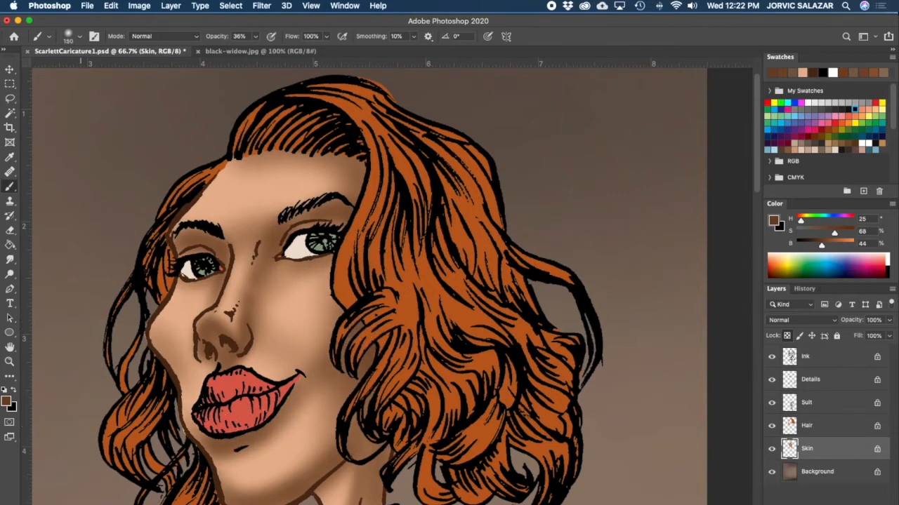
{"action": "left_click_drag", "start_coordinate": [269, 422], "coordinate": [309, 457]}
{"action": "left_click_drag", "start_coordinate": [246, 441], "coordinate": [309, 477]}
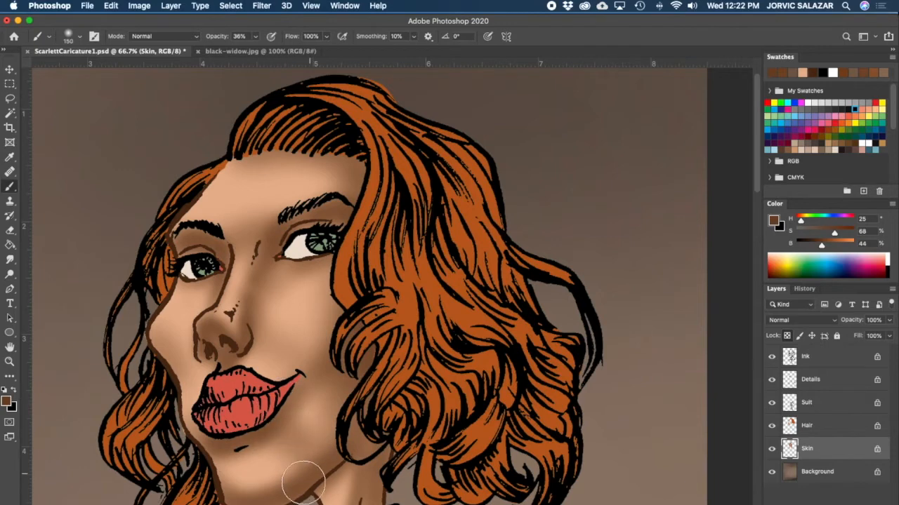
{"action": "left_click_drag", "start_coordinate": [258, 425], "coordinate": [290, 483]}
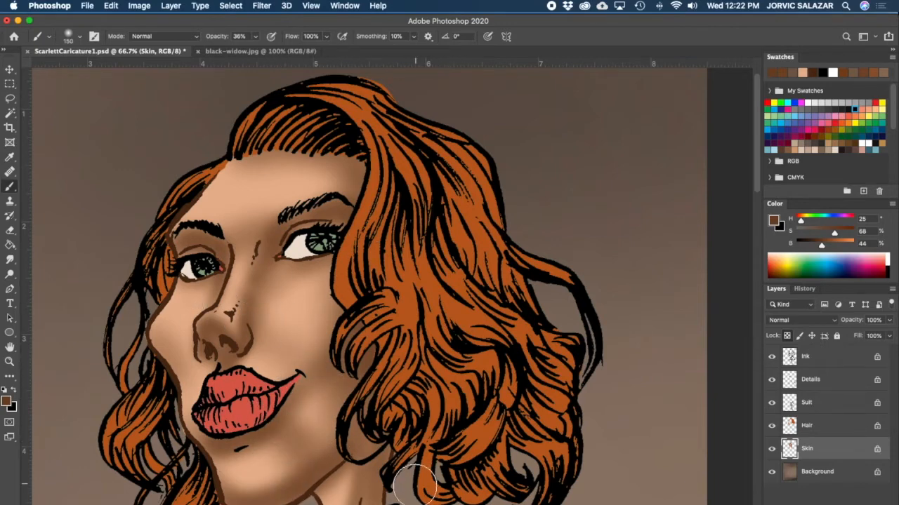
{"action": "left_click_drag", "start_coordinate": [340, 471], "coordinate": [308, 491]}
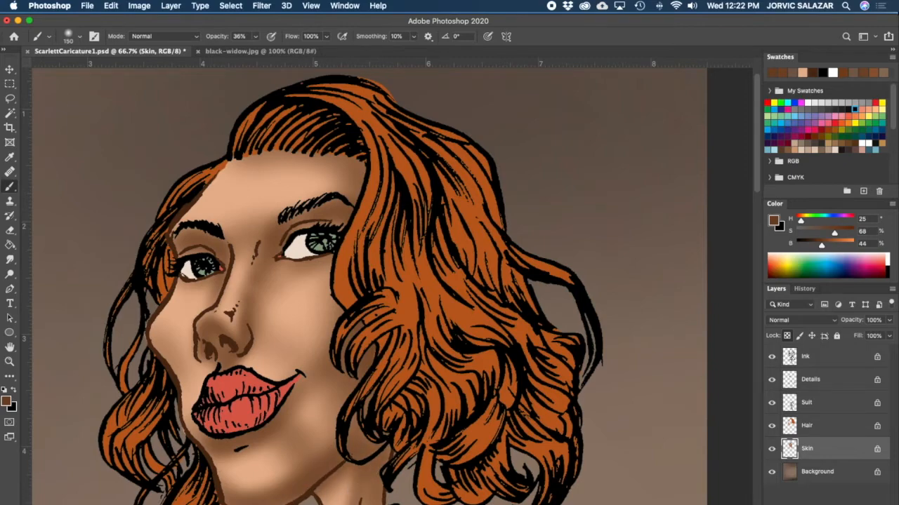
- Sample the light skin tone from the forehead (H 25, S 37, B 91) and soften the nose shading with a smaller brush
{"action": "left_click_drag", "start_coordinate": [387, 345], "coordinate": [427, 323]}
{"action": "left_click_drag", "start_coordinate": [386, 188], "coordinate": [391, 308]}
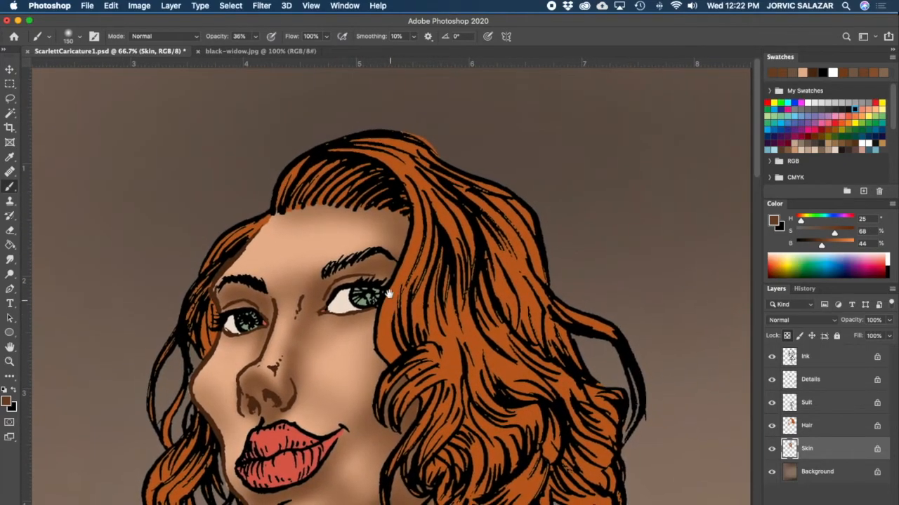
{"action": "left_click", "coordinate": [259, 251], "text": "alt"}
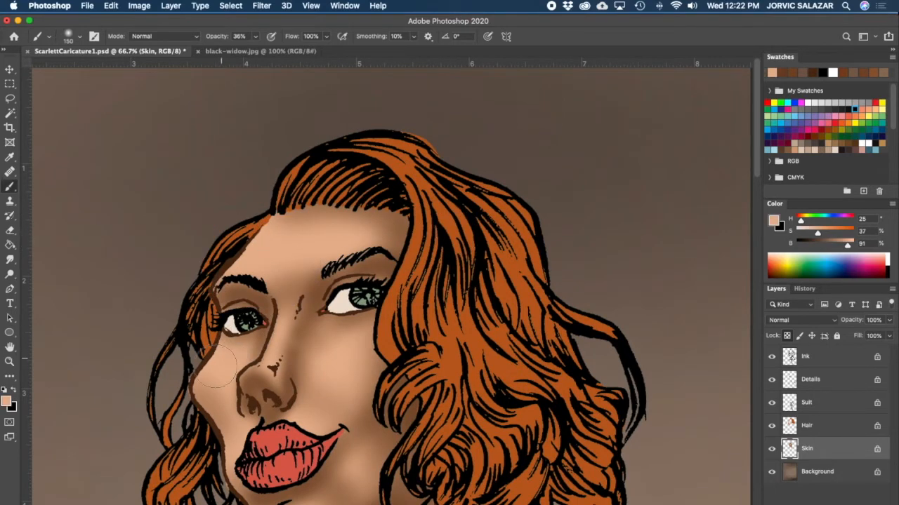
{"action": "key", "text": "bracketleft"}
{"action": "key", "text": "bracketleft"}
{"action": "key", "text": "bracketleft"}
{"action": "mouse_move", "coordinate": [263, 366]}
{"action": "left_mouse_down"}
{"action": "mouse_move", "coordinate": [251, 372]}
{"action": "mouse_move", "coordinate": [274, 384]}
{"action": "mouse_move", "coordinate": [247, 382]}
{"action": "mouse_move", "coordinate": [274, 413]}
{"action": "left_mouse_up"}
{"action": "key", "text": "bracketleft"}
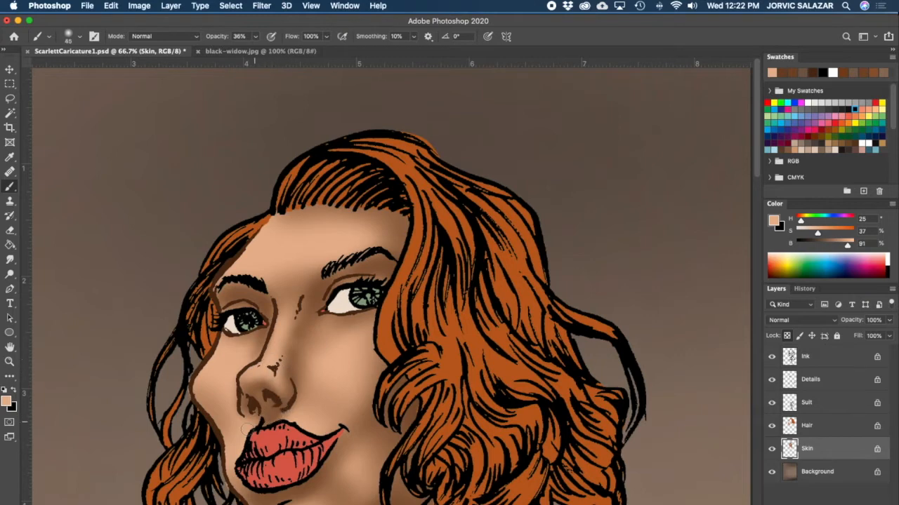
- Blend the light skin tone over the brow, nose bridge and cheek with a 150 to 200 px brush
{"action": "key", "text": "bracketright"}
{"action": "key", "text": "bracketright"}
{"action": "key", "text": "bracketright"}
{"action": "key", "text": "bracketright"}
{"action": "key", "text": "bracketright"}
{"action": "key", "text": "bracketright"}
{"action": "key", "text": "bracketright"}
{"action": "key", "text": "bracketright"}
{"action": "key", "text": "bracketright"}
{"action": "key", "text": "bracketright"}
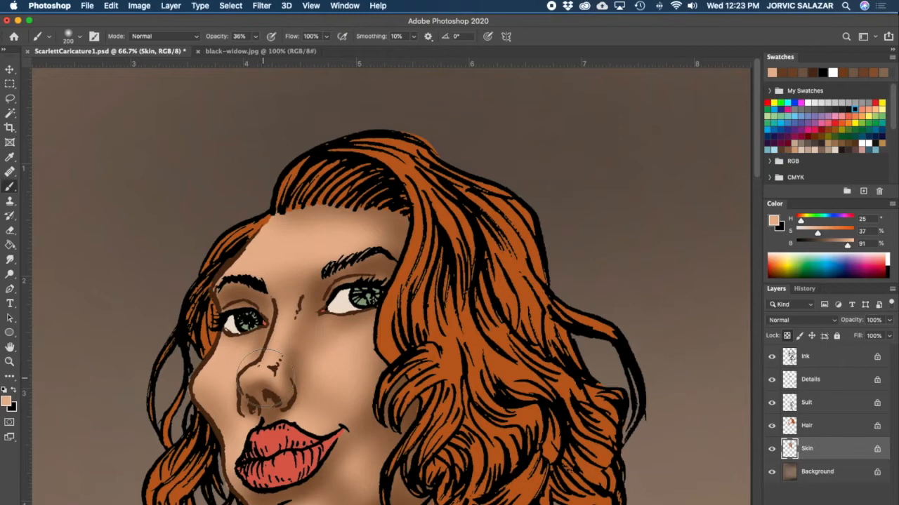
{"action": "key", "text": "bracketleft"}
{"action": "key", "text": "bracketleft"}
{"action": "key", "text": "bracketleft"}
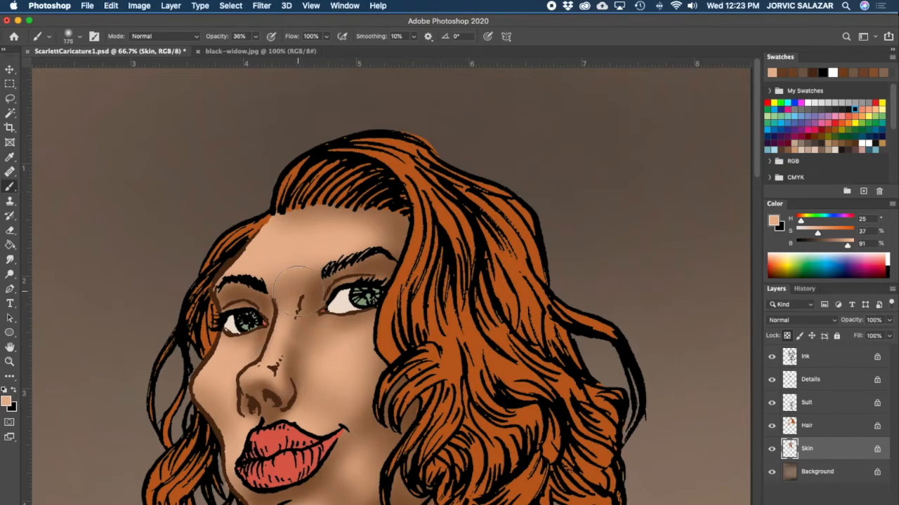
{"action": "key", "text": "bracketright"}
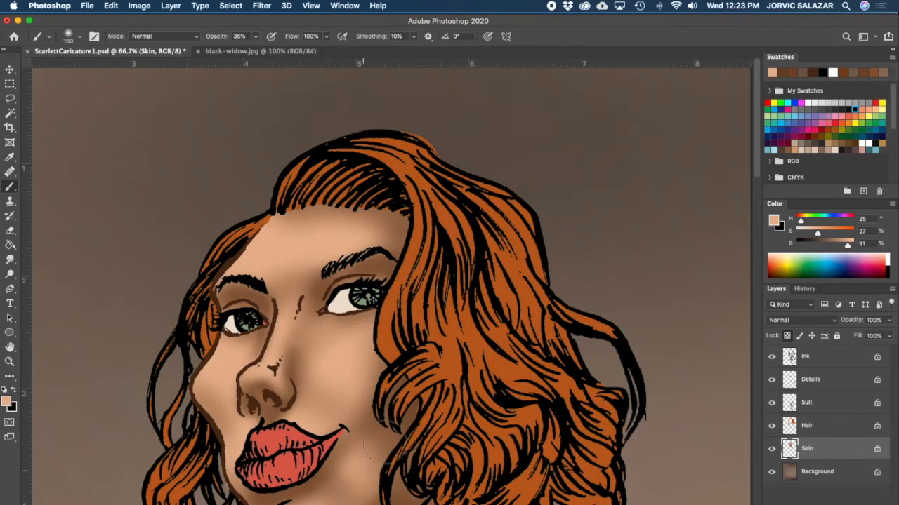
- Blend the light skin tone into the lower face and neck, reducing the brush from 80 to 50 px
{"action": "scroll", "coordinate": [511, 303], "scroll_direction": "down", "scroll_amount": 5}
{"action": "key", "text": "bracketleft"}
{"action": "key", "text": "bracketleft"}
{"action": "key", "text": "bracketleft"}
{"action": "key", "text": "bracketleft"}
{"action": "key", "text": "bracketleft"}
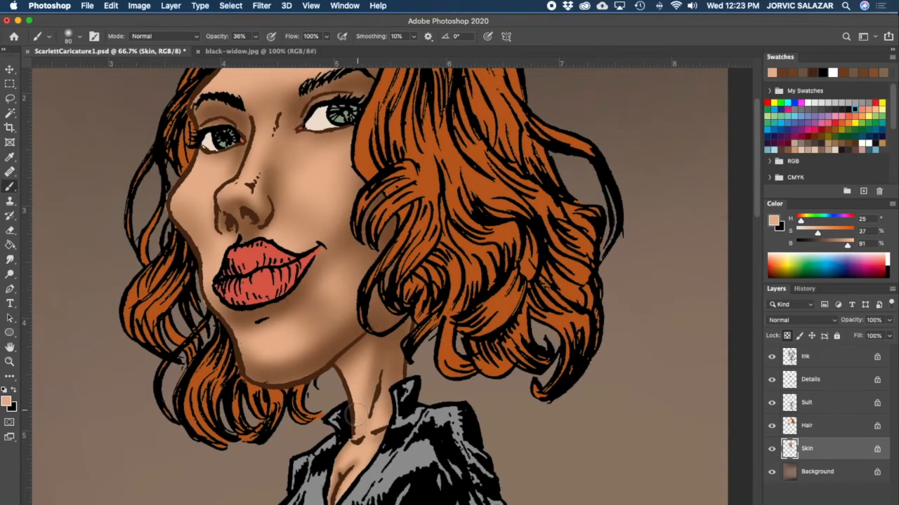
{"action": "key", "text": "bracketleft"}
{"action": "key", "text": "bracketleft"}
- Sample the forehead's skin tone and lighten it to a pale highlight colour (H 25, S 16, B 96)
{"action": "scroll", "coordinate": [561, 329], "scroll_direction": "up", "scroll_amount": 5}
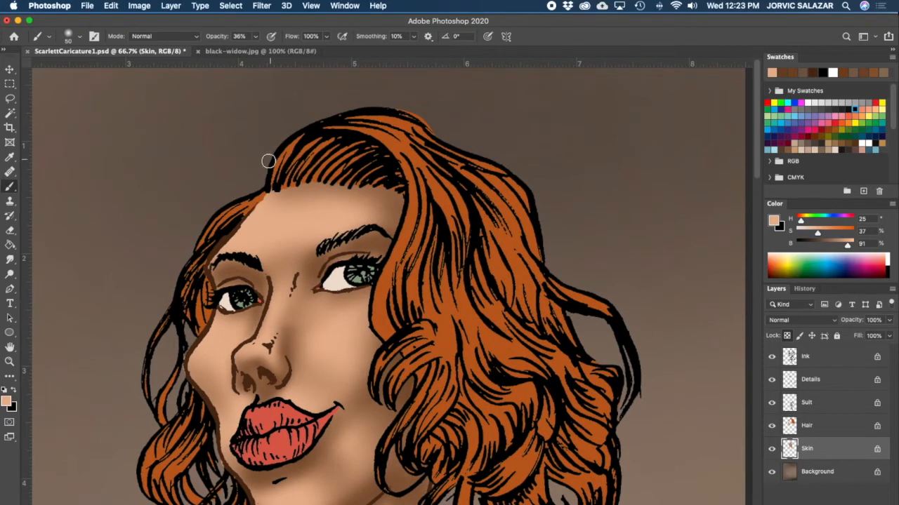
{"action": "left_click", "coordinate": [259, 221], "text": "alt"}
{"action": "left_click", "coordinate": [248, 227], "text": "alt"}
{"action": "left_click_drag", "start_coordinate": [848, 247], "coordinate": [812, 236]}
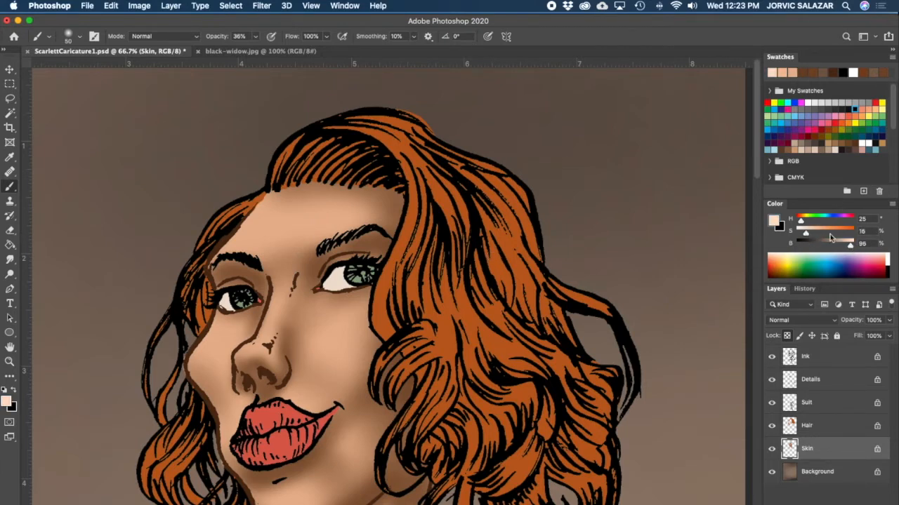
- Raise the highlight colour's brightness to 98 and paint pale highlights on the nose bridge and tip with a 35 px brush
{"action": "left_click_drag", "start_coordinate": [851, 247], "coordinate": [852, 247]}
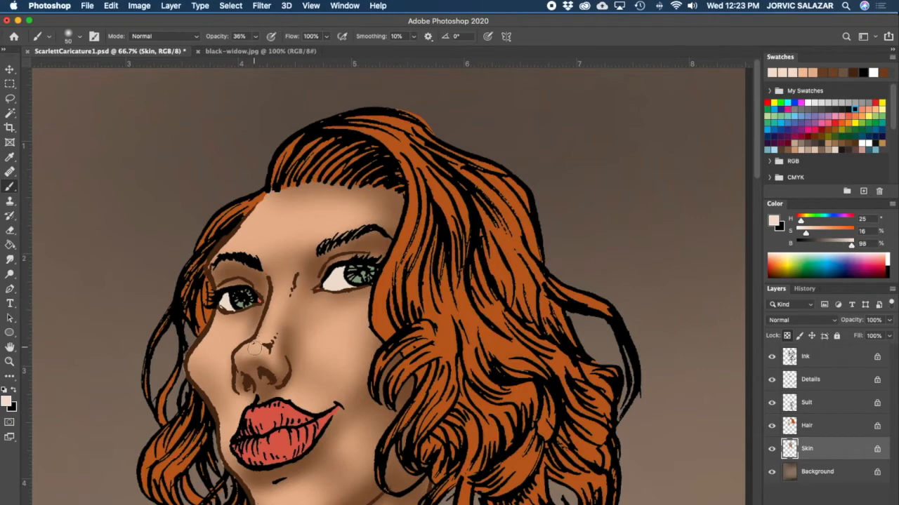
{"action": "mouse_move", "coordinate": [273, 309]}
{"action": "left_mouse_down"}
{"action": "mouse_move", "coordinate": [263, 332]}
{"action": "mouse_move", "coordinate": [270, 296]}
{"action": "left_mouse_up"}
{"action": "key", "text": "super+z"}
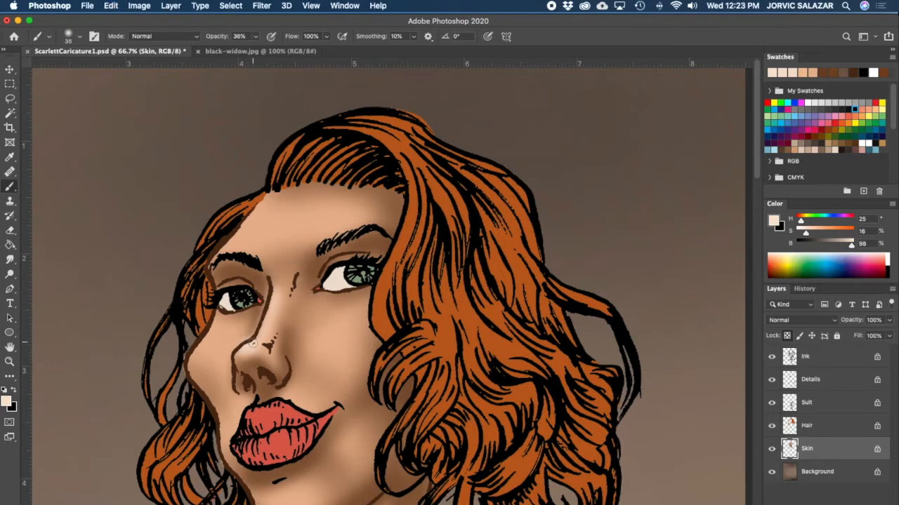
{"action": "left_click_drag", "start_coordinate": [242, 349], "coordinate": [237, 379]}
- Pair the mid skin tone (H 25, S 37, B 91) with the pale highlight colour (H 25, S 16, B 98), keeping the highlight active
{"action": "key", "text": "x"}
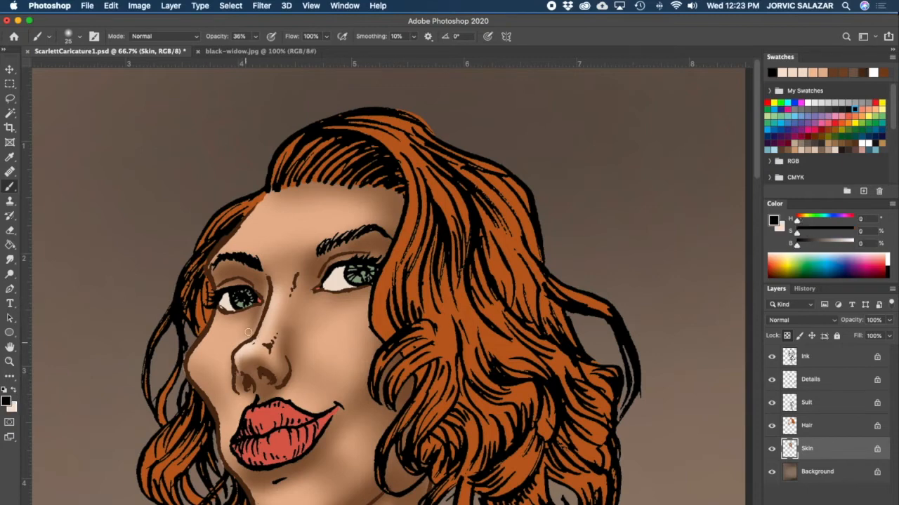
{"action": "key", "text": "x"}
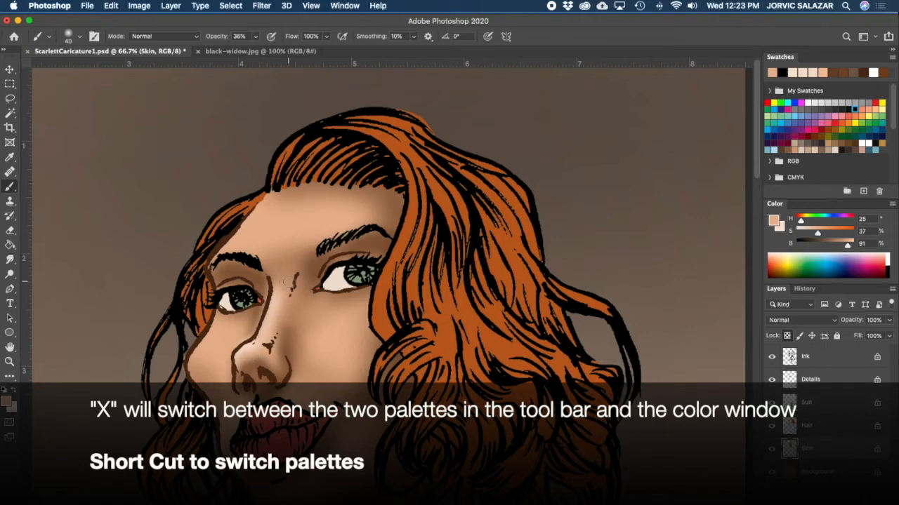
{"action": "left_click", "coordinate": [268, 337], "text": "alt"}
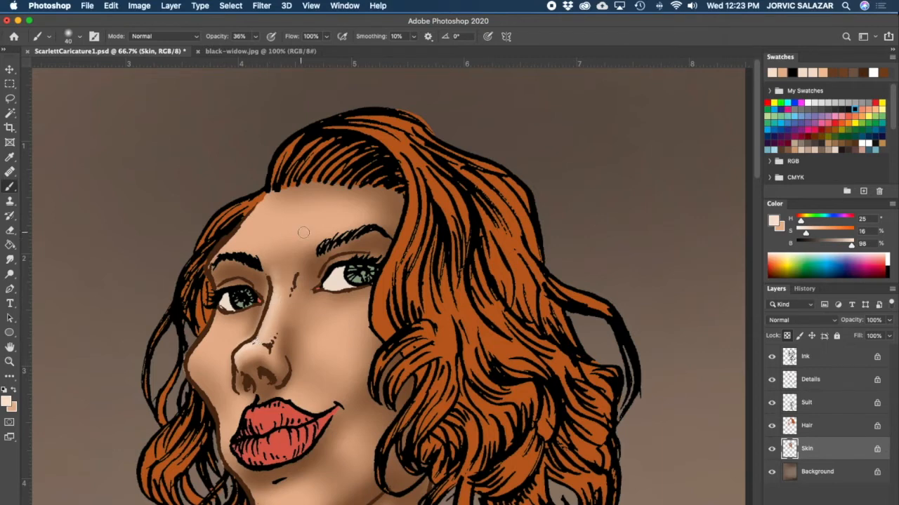
- Paint soft pale highlights on both cheeks, enlarging the brush to about 150 px
{"action": "key", "text": "]"}
{"action": "key", "text": "]"}
{"action": "key", "text": "]"}
{"action": "key", "text": "]"}
{"action": "mouse_move", "coordinate": [219, 332]}
{"action": "left_mouse_down"}
{"action": "mouse_move", "coordinate": [184, 355]}
{"action": "mouse_move", "coordinate": [228, 330]}
{"action": "left_mouse_up"}
{"action": "key", "text": "]"}
{"action": "key", "text": "]"}
{"action": "key", "text": "]"}
{"action": "key", "text": "]"}
{"action": "key", "text": "bracketleft"}
{"action": "key", "text": "bracketleft"}
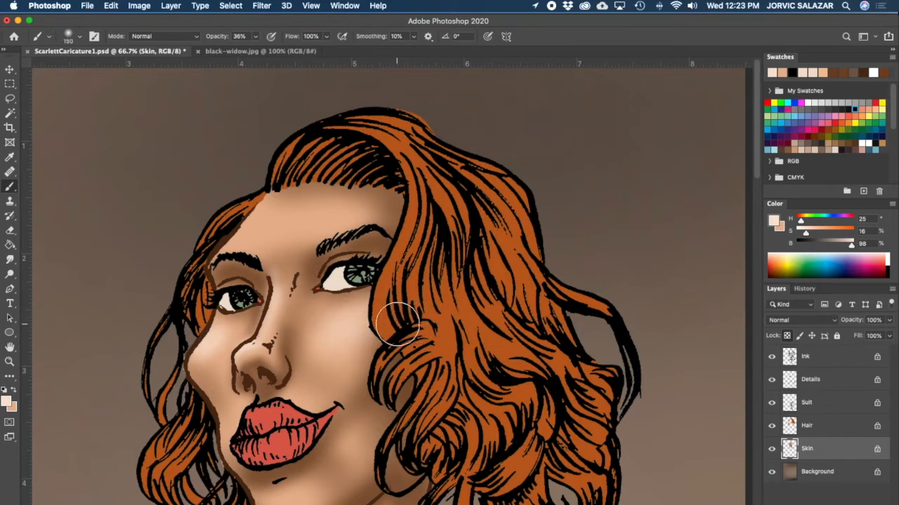
- Refine the pale highlights around the mouth and beside the nose, reducing the brush through 70 and 60 px
{"action": "key", "text": "bracketleft"}
{"action": "key", "text": "bracketleft"}
{"action": "key", "text": "bracketleft"}
{"action": "key", "text": "bracketleft"}
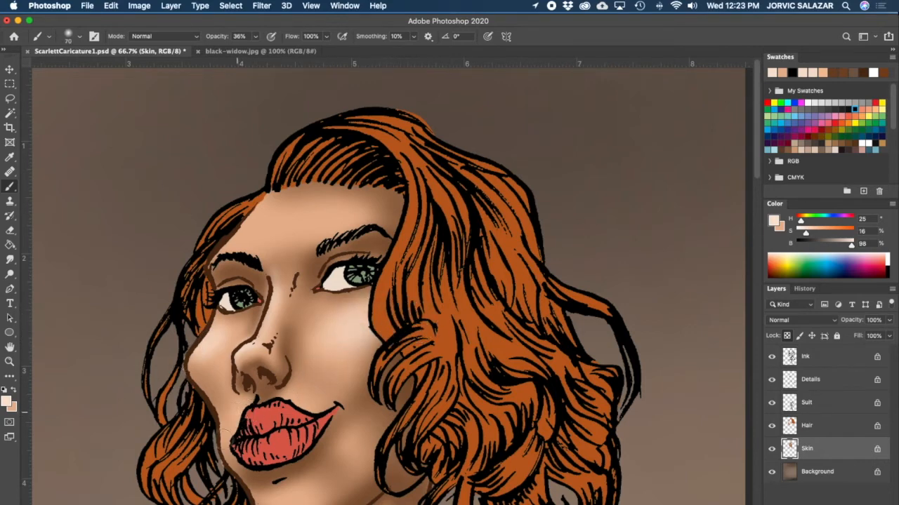
{"action": "key", "text": "bracketleft"}
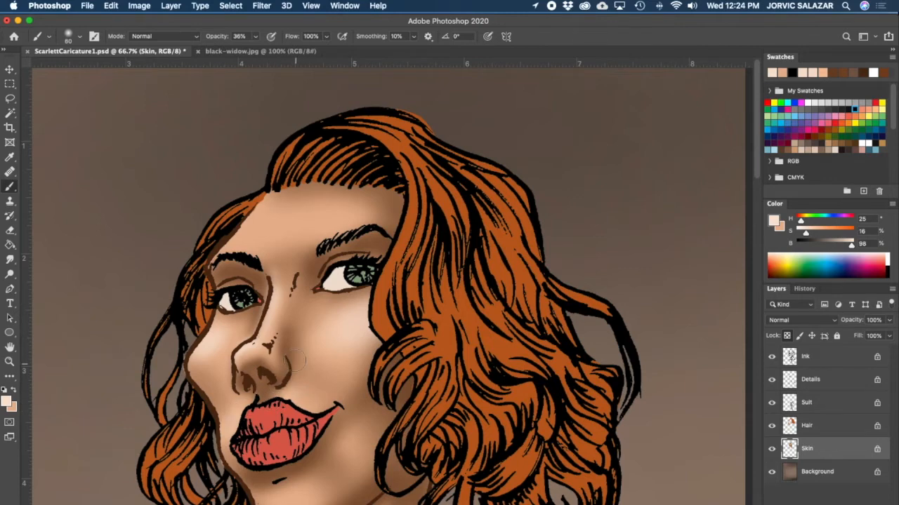
{"action": "key", "text": "bracketleft"}
{"action": "key", "text": "bracketleft"}
{"action": "key", "text": "bracketleft"}
- Brighten the forehead with the pale highlight colour using a 125 px brush
{"action": "key", "text": "bracketright"}
{"action": "key", "text": "bracketright"}
{"action": "key", "text": "bracketright"}
{"action": "key", "text": "bracketright"}
{"action": "key", "text": "bracketright"}
{"action": "key", "text": "bracketright"}
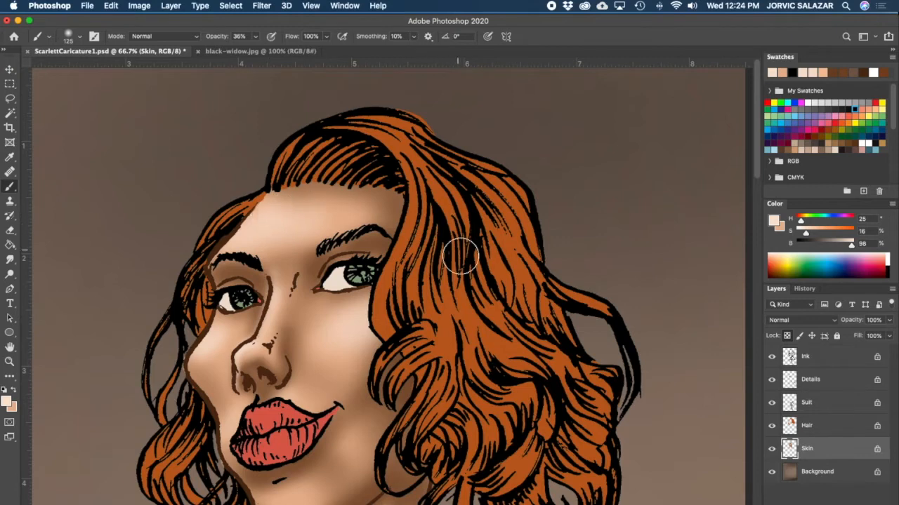
{"action": "key", "text": "bracketleft"}
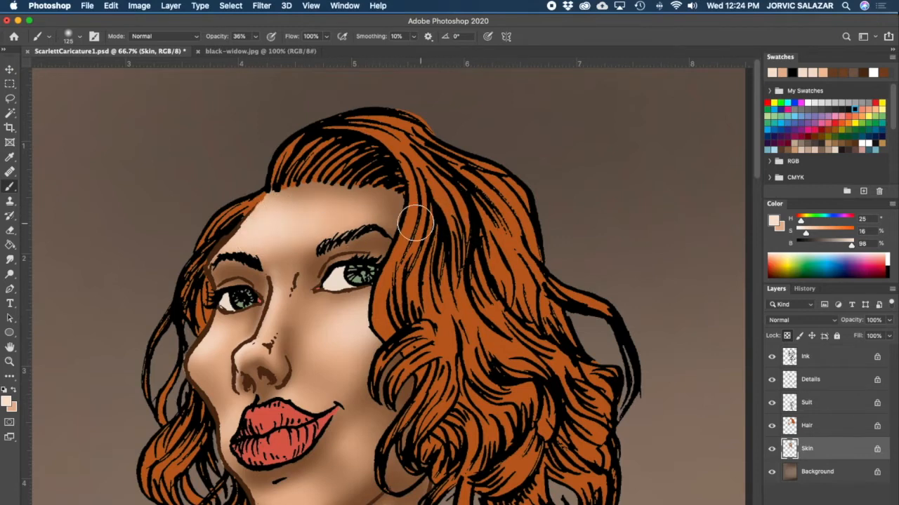
- Paint a pale highlight on the chin below the lower lip with a 70 px brush
{"action": "scroll", "coordinate": [457, 461], "scroll_direction": "down", "scroll_amount": 5}
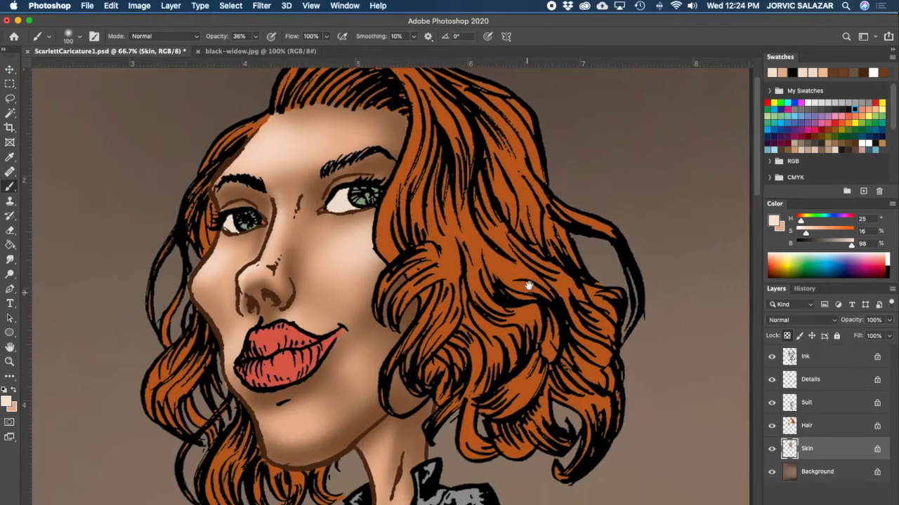
{"action": "key", "text": "bracketleft"}
{"action": "key", "text": "bracketleft"}
{"action": "key", "text": "bracketleft"}
{"action": "key", "text": "bracketleft"}
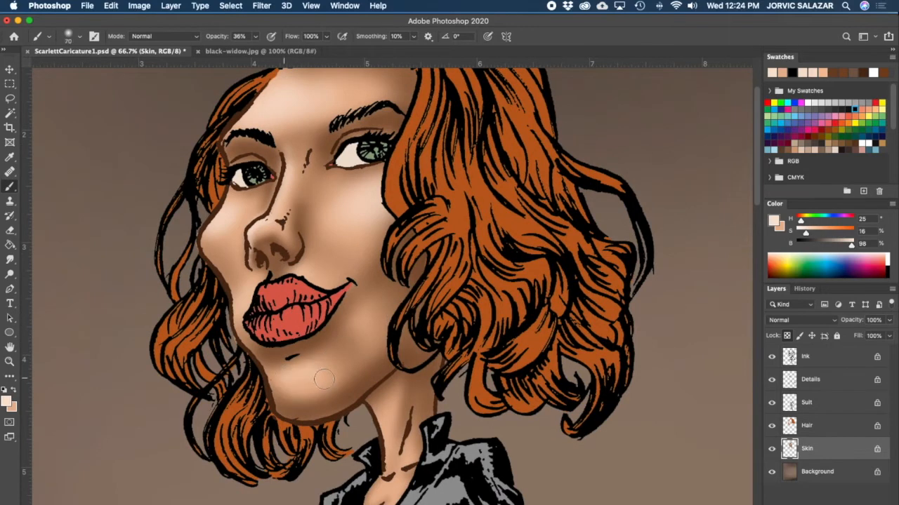
{"action": "left_click_drag", "start_coordinate": [291, 373], "coordinate": [320, 365]}
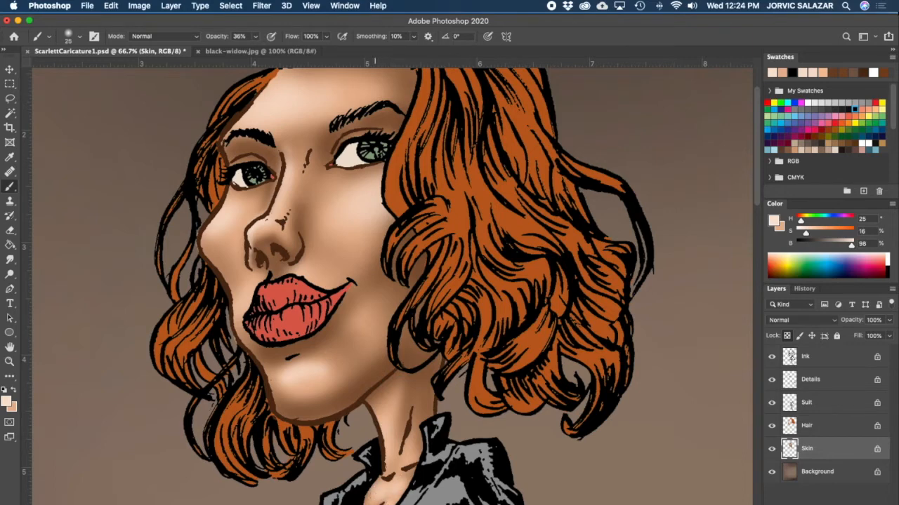
- Add small pale highlights to the chest and the fingers of both hands with a 15 px brush
{"action": "left_click_drag", "start_coordinate": [531, 492], "coordinate": [578, 253]}
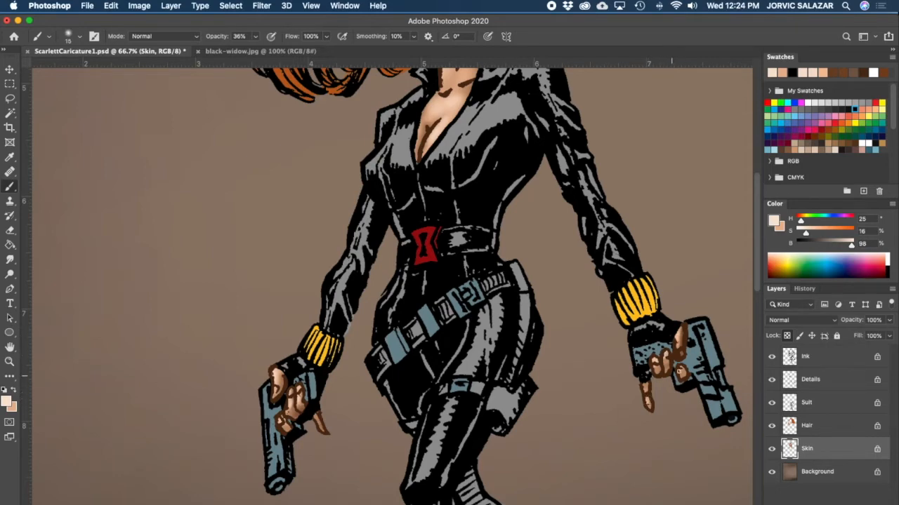
{"action": "scroll", "coordinate": [566, 352], "scroll_direction": "up", "scroll_amount": 10}
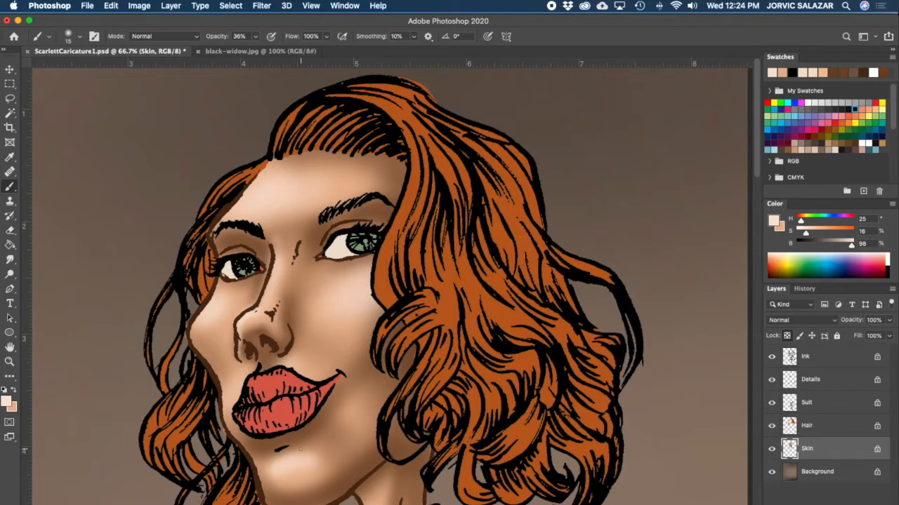
- Set the brush to Overlay mode at 12% opacity with red (H 358, S 88, B 93), enlarging it to 400 px
{"action": "left_click", "coordinate": [197, 38]}
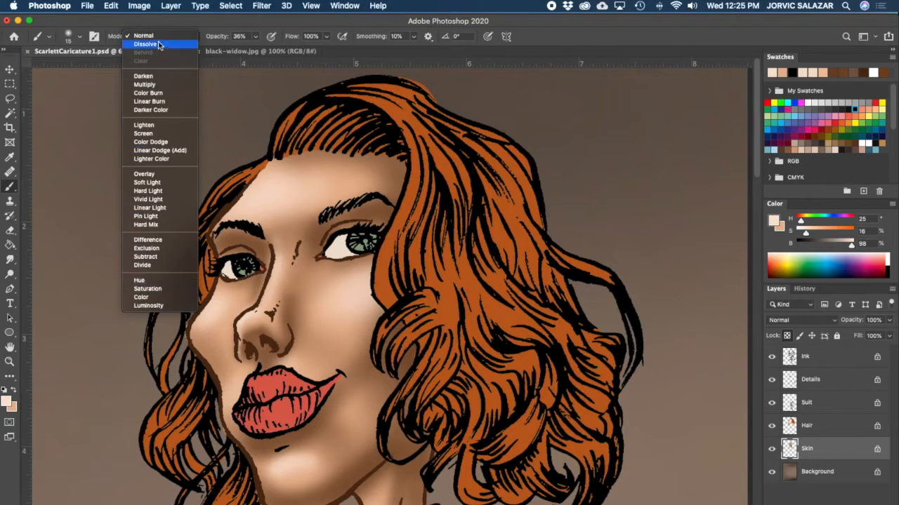
{"action": "left_click", "coordinate": [176, 173]}
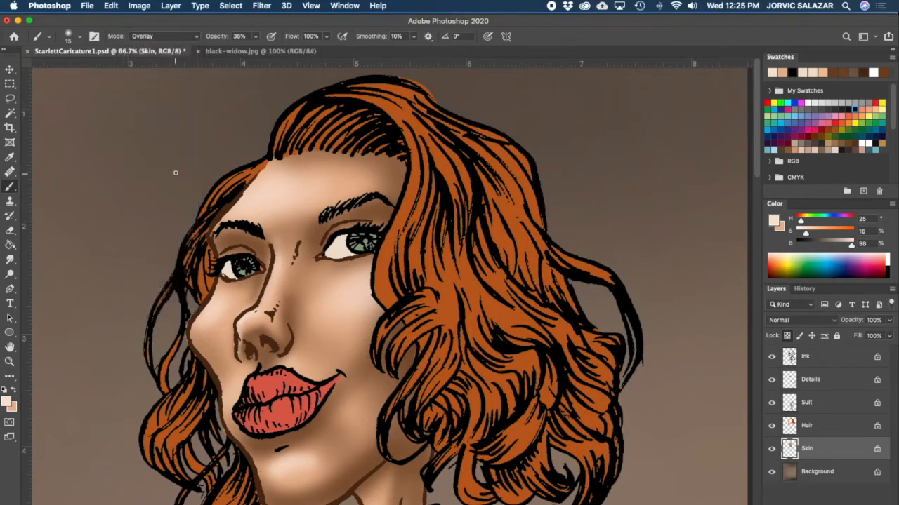
{"action": "left_click", "coordinate": [835, 118]}
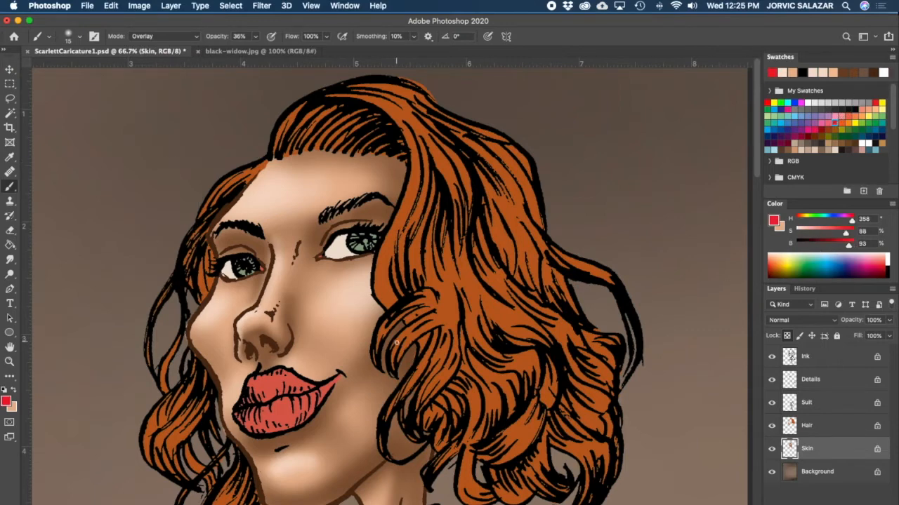
{"action": "key", "text": "bracketright"}
{"action": "key", "text": "bracketright"}
{"action": "key", "text": "bracketright"}
{"action": "key", "text": "bracketright"}
{"action": "key", "text": "bracketright"}
{"action": "left_click_drag", "start_coordinate": [255, 36], "coordinate": [244, 55]}
- Glaze a soft red blush over both cheeks, reducing the brush from 400 to 150 px
{"action": "mouse_move", "coordinate": [388, 290]}
{"action": "left_mouse_down"}
{"action": "mouse_move", "coordinate": [367, 344]}
{"action": "mouse_move", "coordinate": [386, 276]}
{"action": "mouse_move", "coordinate": [339, 338]}
{"action": "mouse_move", "coordinate": [351, 400]}
{"action": "mouse_move", "coordinate": [303, 422]}
{"action": "left_mouse_up"}
{"action": "key", "text": "super+z"}
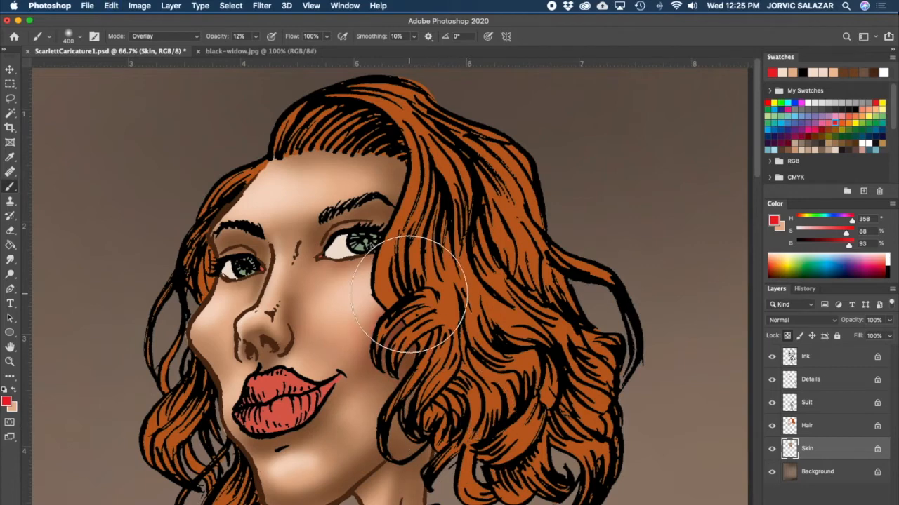
{"action": "key", "text": "bracketleft"}
{"action": "key", "text": "bracketleft"}
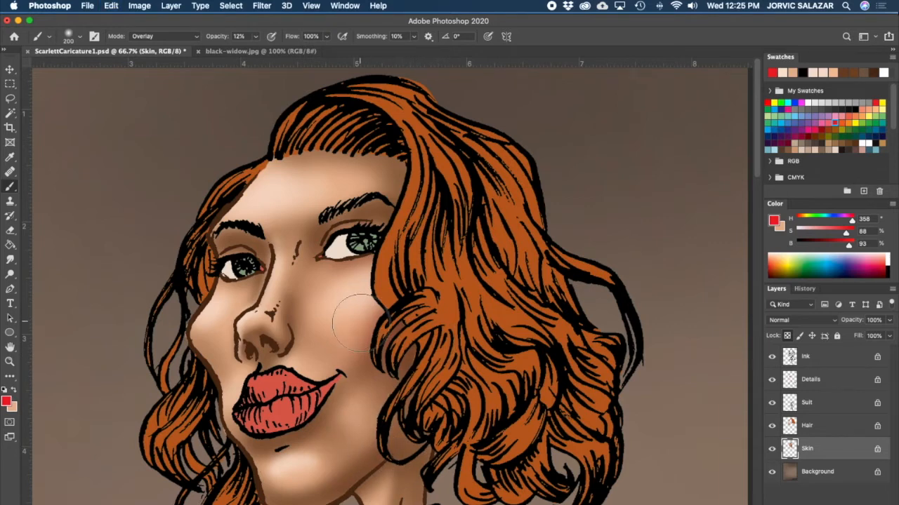
{"action": "key", "text": "bracketleft"}
{"action": "key", "text": "bracketleft"}
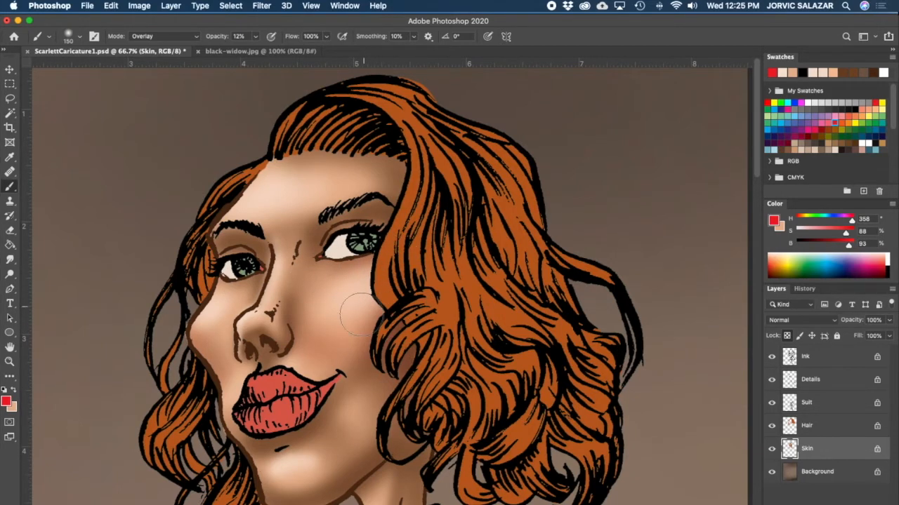
- Tint the nose tip red in Overlay mode with a brush of about 90 px
{"action": "key", "text": "bracketleft"}
{"action": "key", "text": "bracketleft"}
{"action": "key", "text": "bracketleft"}
{"action": "key", "text": "bracketleft"}
{"action": "mouse_move", "coordinate": [243, 341]}
{"action": "left_mouse_down"}
{"action": "mouse_move", "coordinate": [240, 350]}
{"action": "mouse_move", "coordinate": [238, 330]}
{"action": "left_mouse_up"}
{"action": "key", "text": "bracketright"}
- Switch the brush to Normal mode and strengthen the red on the nose tip at 12% opacity
{"action": "left_click", "coordinate": [199, 35]}
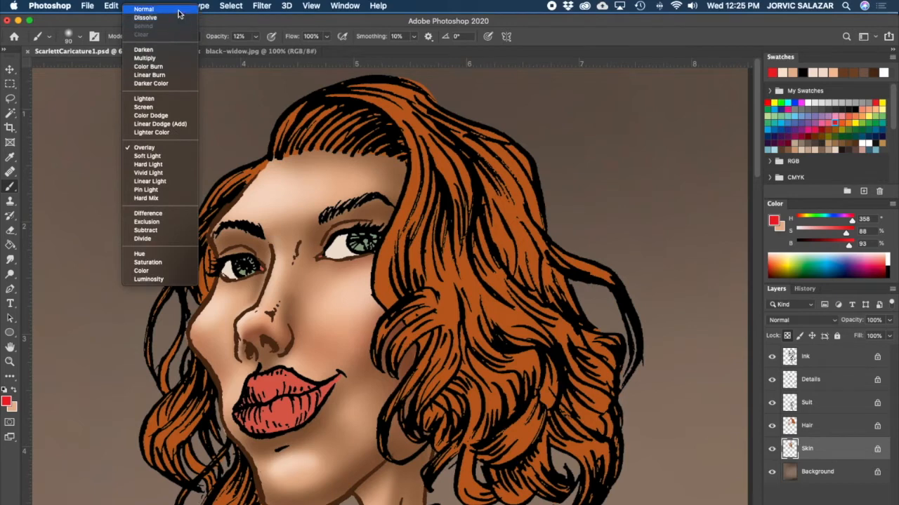
{"action": "left_click", "coordinate": [175, 9]}
{"action": "left_click", "coordinate": [258, 310]}
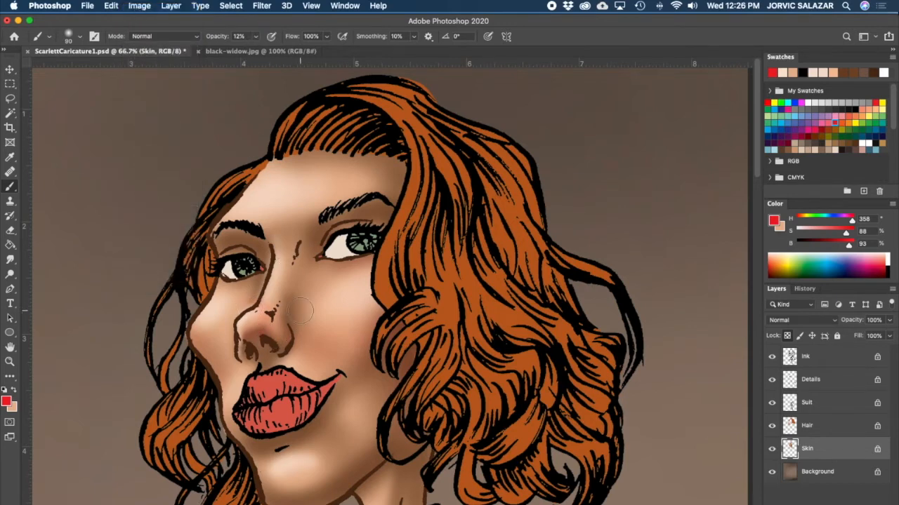
- Build up the red on both cheeks and the forehead, enlarging the brush to 300 px
{"action": "key", "text": "bracketright"}
{"action": "left_click", "coordinate": [212, 324]}
{"action": "key", "text": "bracketright"}
{"action": "key", "text": "bracketright"}
{"action": "left_click", "coordinate": [371, 284]}
{"action": "key", "text": "bracketright"}
{"action": "key", "text": "bracketright"}
{"action": "key", "text": "bracketright"}
{"action": "key", "text": "bracketright"}
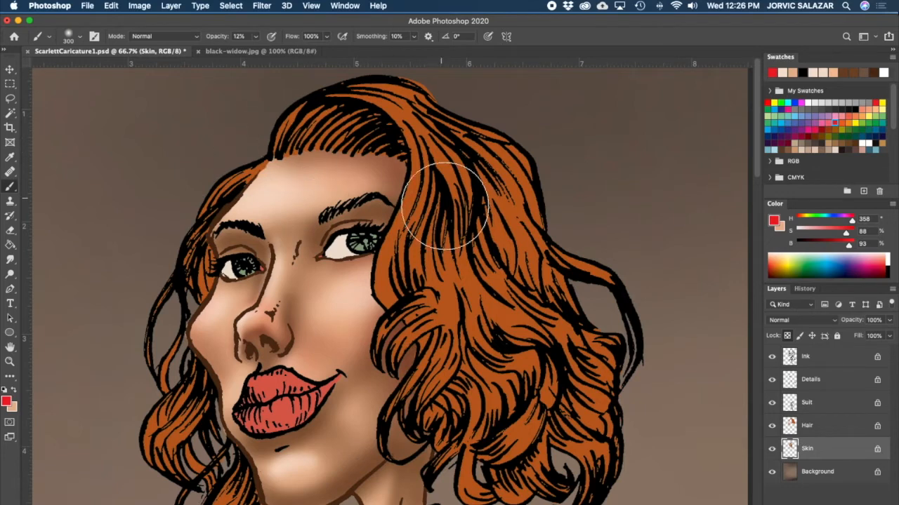
- Glaze yellow (H 56, S 59, B 100) over the forehead with a 300 px brush in Overlay mode
{"action": "left_click", "coordinate": [876, 110]}
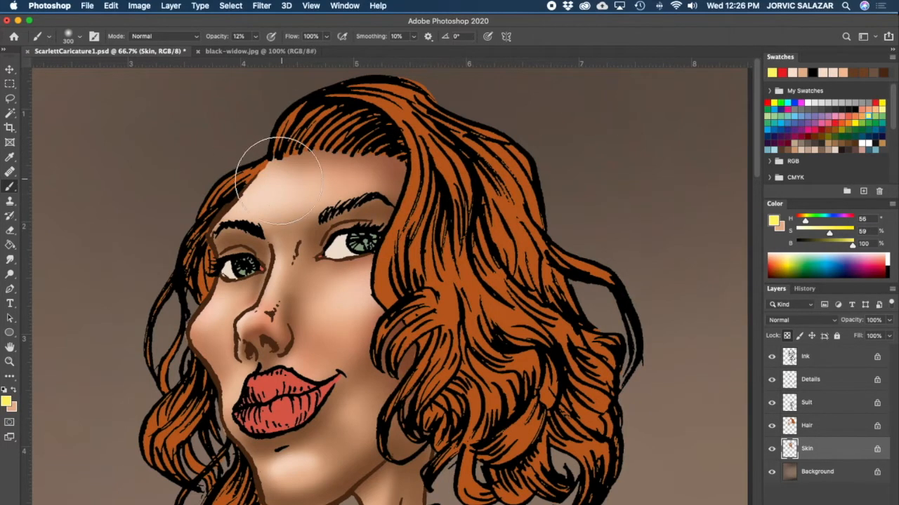
{"action": "left_click", "coordinate": [196, 37]}
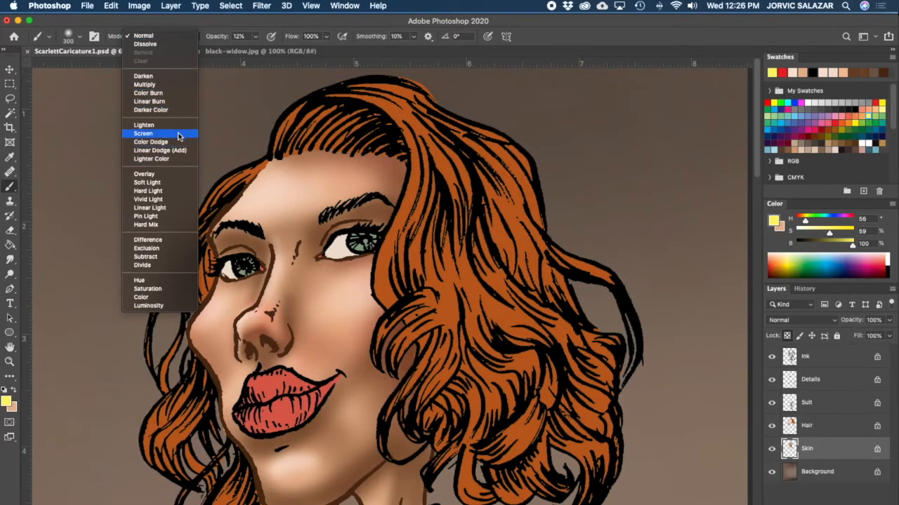
{"action": "left_click", "coordinate": [169, 174]}
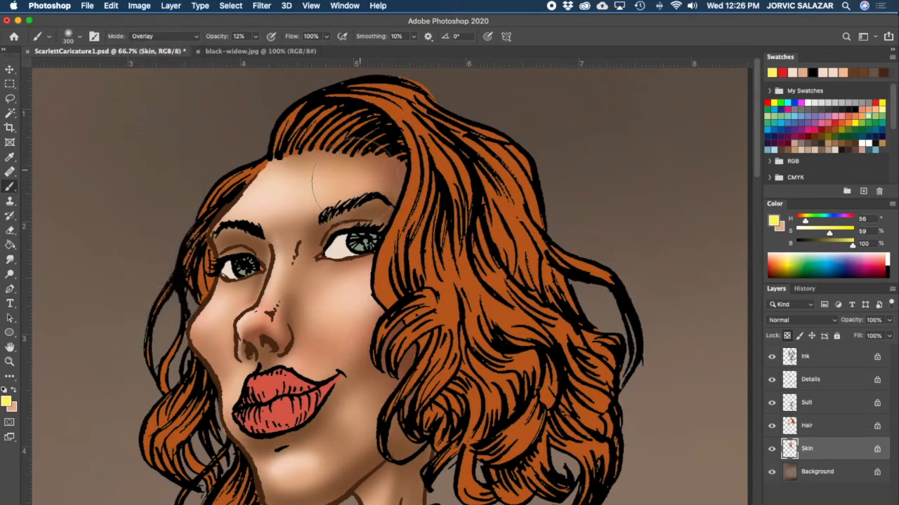
{"action": "left_click_drag", "start_coordinate": [380, 175], "coordinate": [440, 174]}
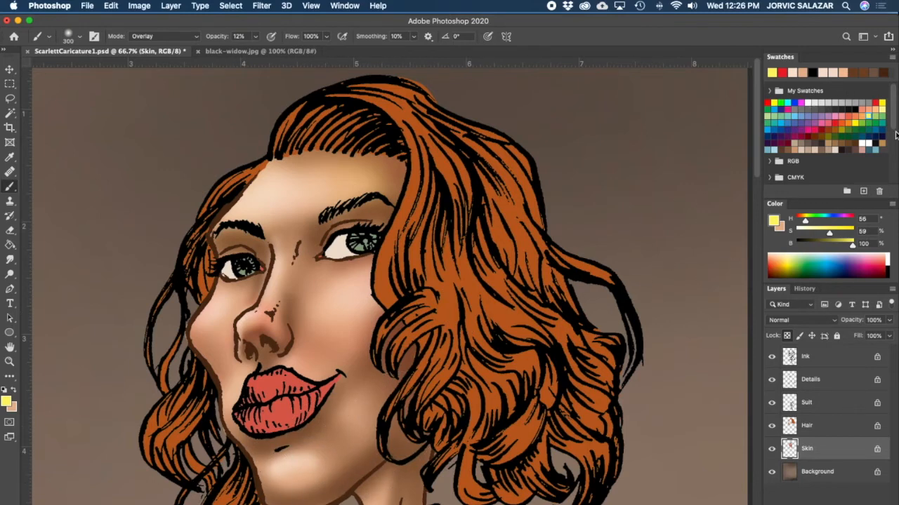
- Glaze blue (H 210, S 100, B 65) over the chin and jaw, reducing the brush from 300 to 100 px
{"action": "left_click", "coordinate": [780, 129]}
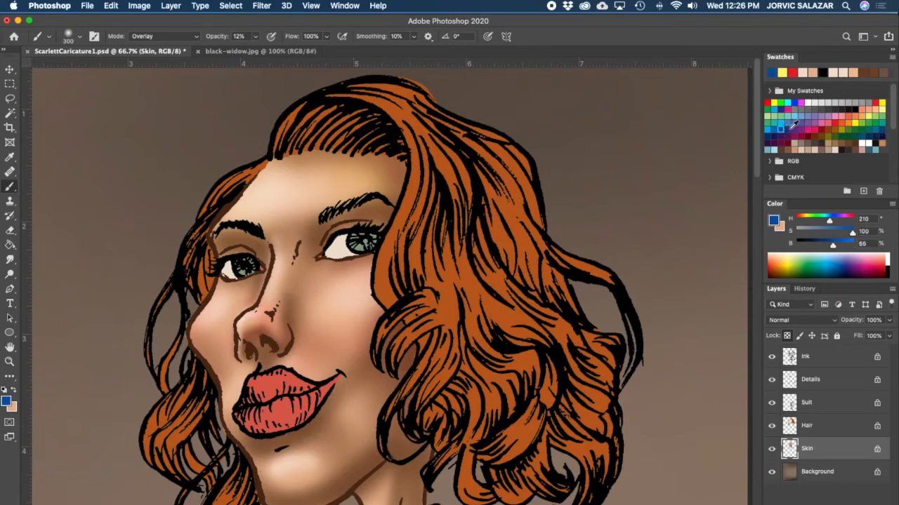
{"action": "key", "text": "bracketleft"}
{"action": "key", "text": "bracketleft"}
{"action": "key", "text": "bracketleft"}
{"action": "key", "text": "bracketright"}
{"action": "key", "text": "bracketright"}
{"action": "key", "text": "bracketright"}
{"action": "key", "text": "bracketleft"}
{"action": "key", "text": "bracketleft"}
{"action": "key", "text": "bracketleft"}
{"action": "key", "text": "bracketleft"}
{"action": "key", "text": "bracketleft"}
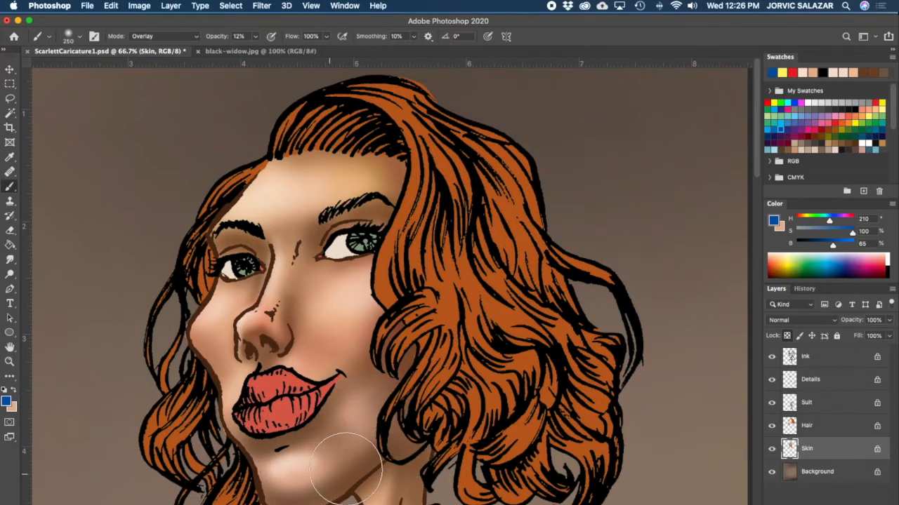
{"action": "key", "text": "bracketleft"}
{"action": "key", "text": "bracketleft"}
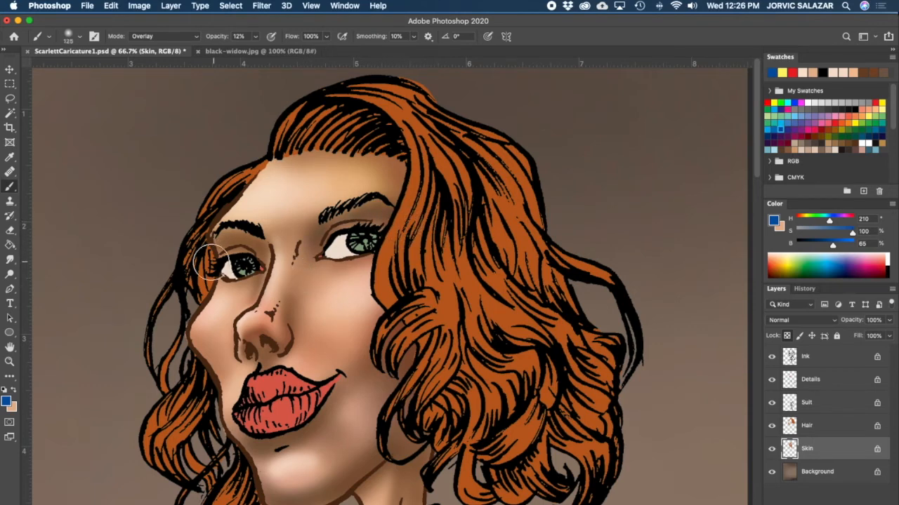
{"action": "key", "text": "bracketright"}
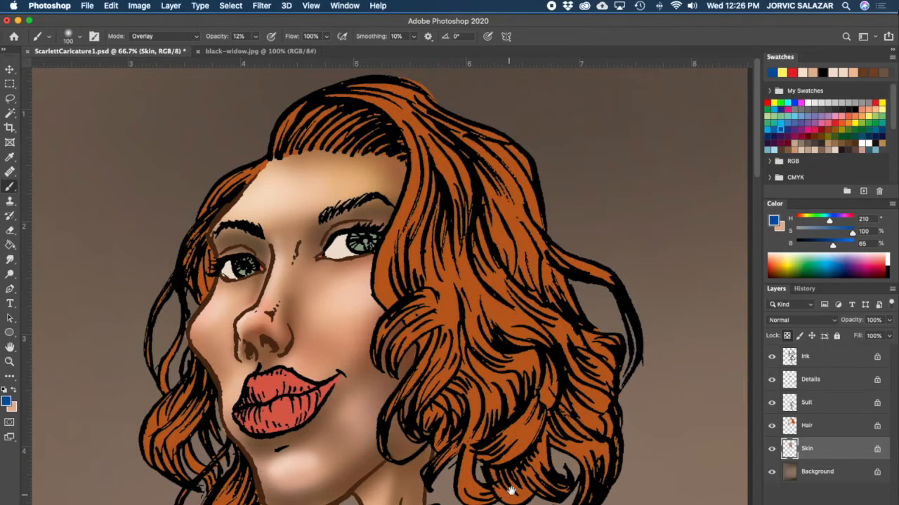
- Return to the red (H 358, S 88, B 93) and tint the chest skin at the neckline with a 100 px brush
{"action": "left_click_drag", "start_coordinate": [511, 490], "coordinate": [509, 325]}
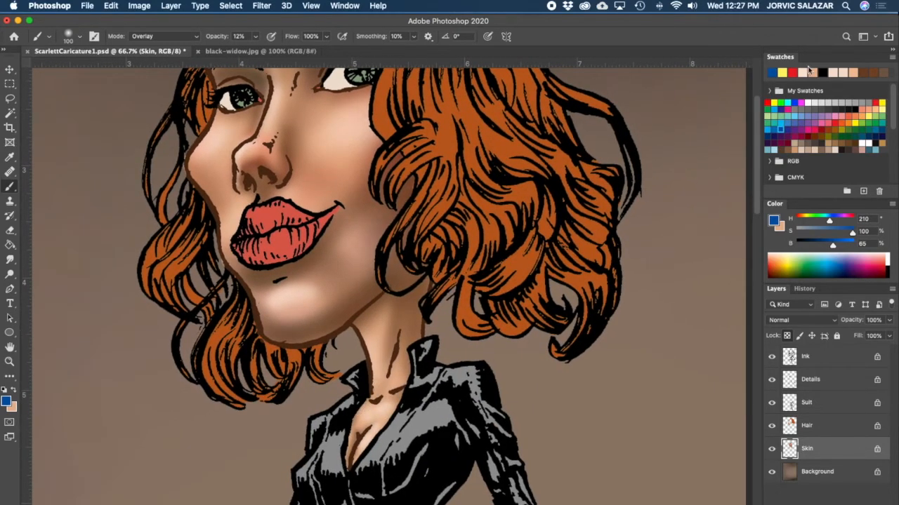
{"action": "left_click", "coordinate": [792, 73]}
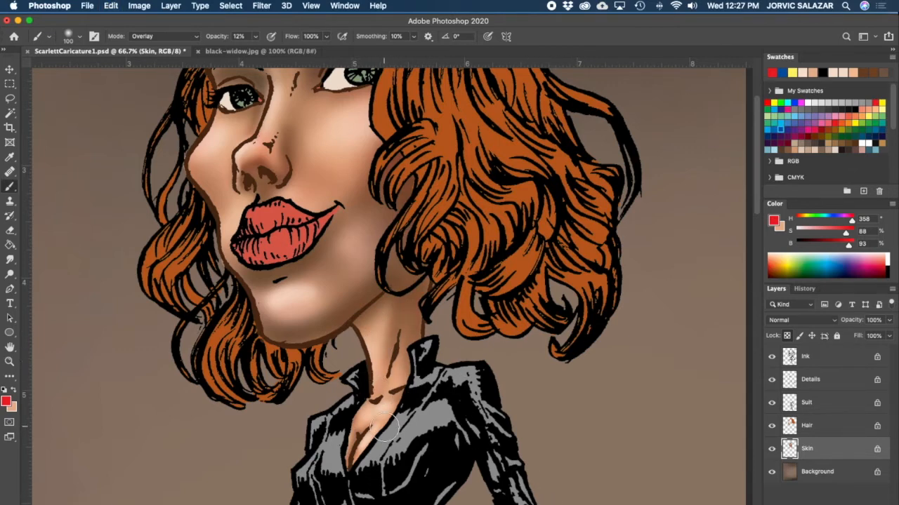
{"action": "left_click_drag", "start_coordinate": [383, 427], "coordinate": [401, 154]}
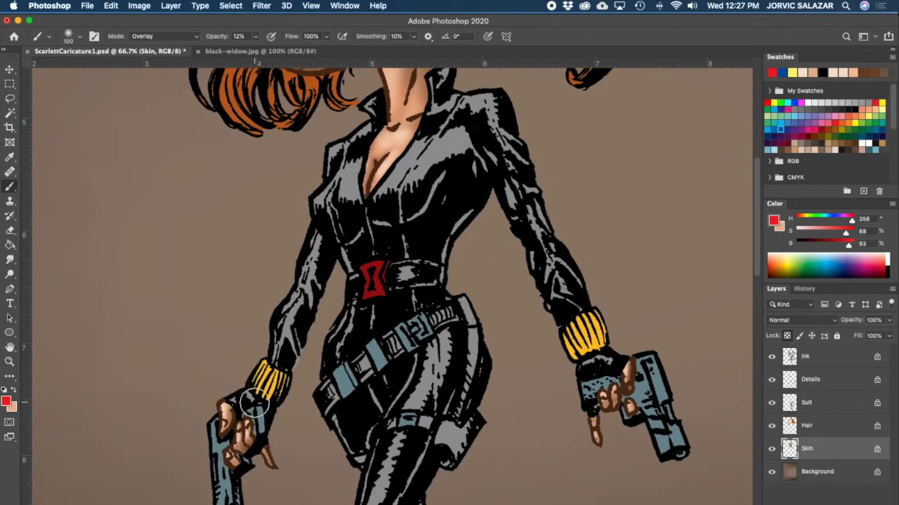
- Reduce the brush to 10 px and tint the fingers of the gun hands with the red in Overlay mode
{"action": "key", "text": "bracketleft"}
{"action": "key", "text": "bracketleft"}
{"action": "key", "text": "bracketleft"}
{"action": "key", "text": "bracketleft"}
{"action": "key", "text": "bracketleft"}
- On the Ink layer, sample the brown of the jaw outline and darken it to H 24, S 91, B 12
{"action": "key", "text": "super+minus"}
{"action": "key", "text": "super+minus"}
{"action": "key", "text": "super+minus"}
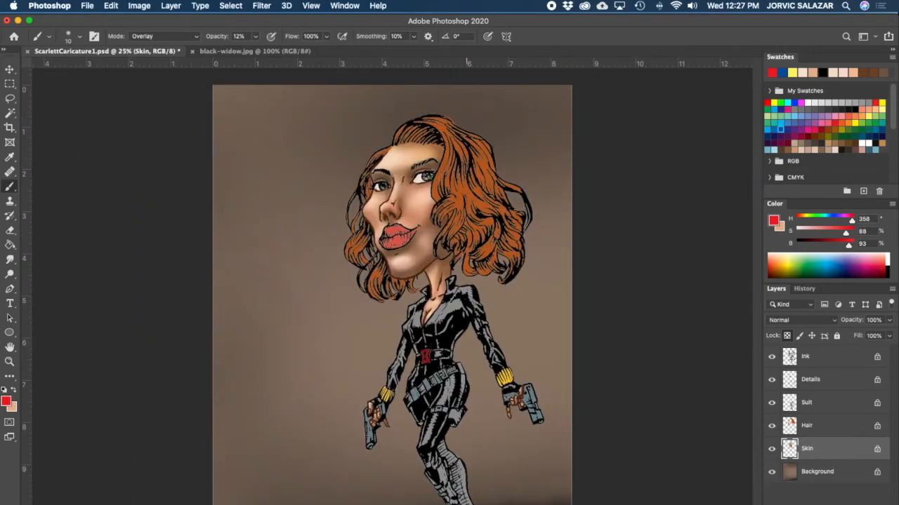
{"action": "key", "text": "super+plus"}
{"action": "key", "text": "super+plus"}
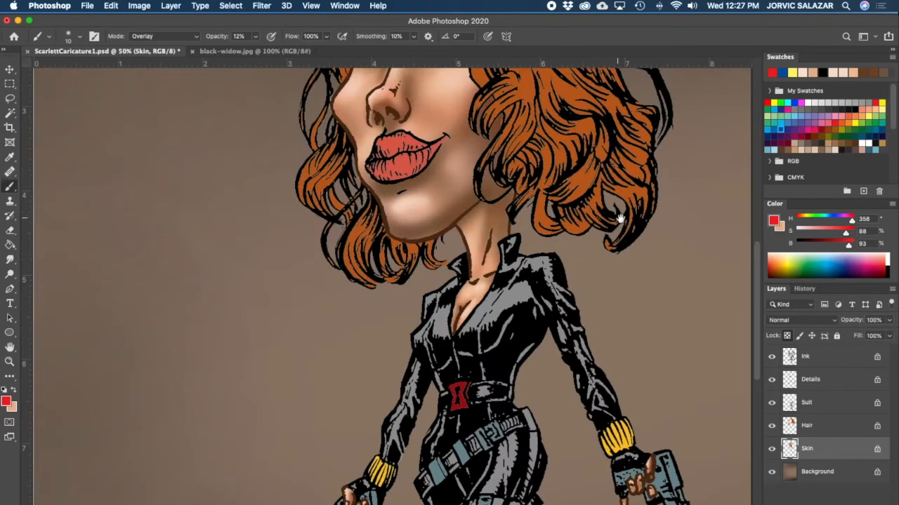
{"action": "left_click_drag", "start_coordinate": [620, 219], "coordinate": [596, 367]}
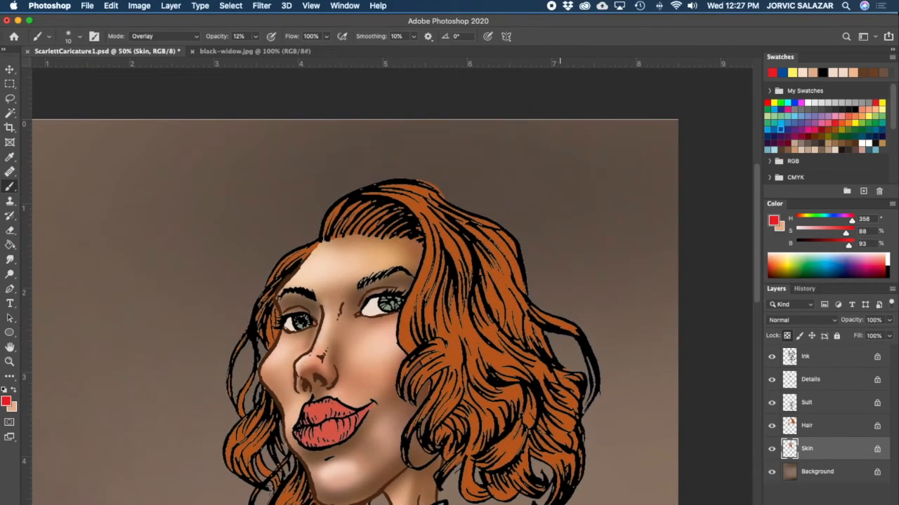
{"action": "left_click_drag", "start_coordinate": [586, 504], "coordinate": [574, 487]}
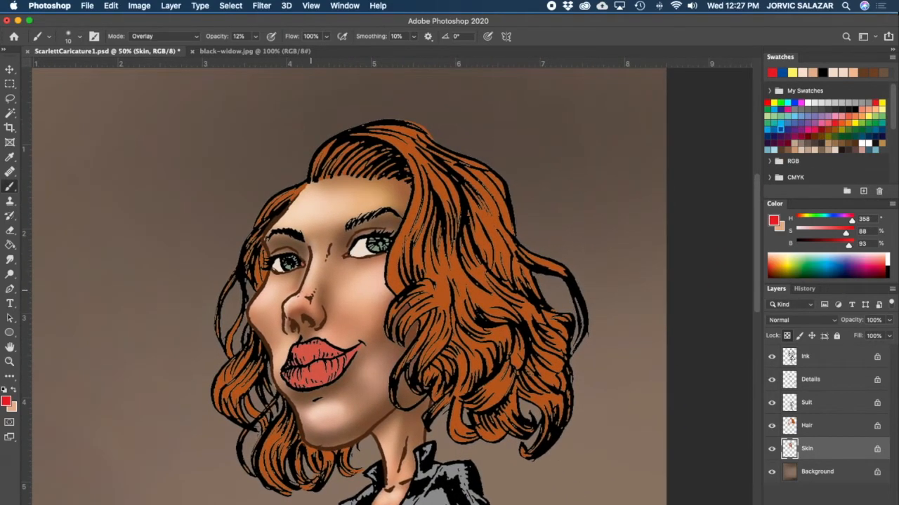
{"action": "left_click", "coordinate": [822, 359]}
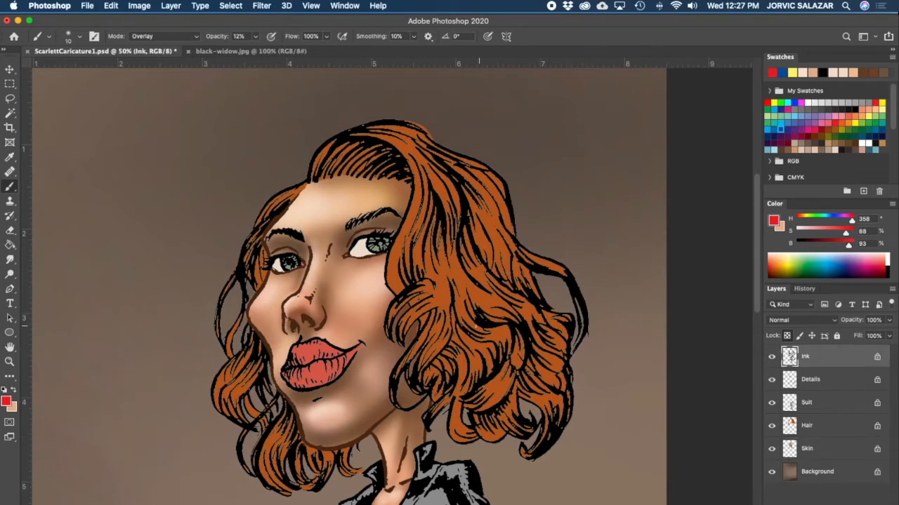
{"action": "left_click", "coordinate": [370, 430], "text": "alt"}
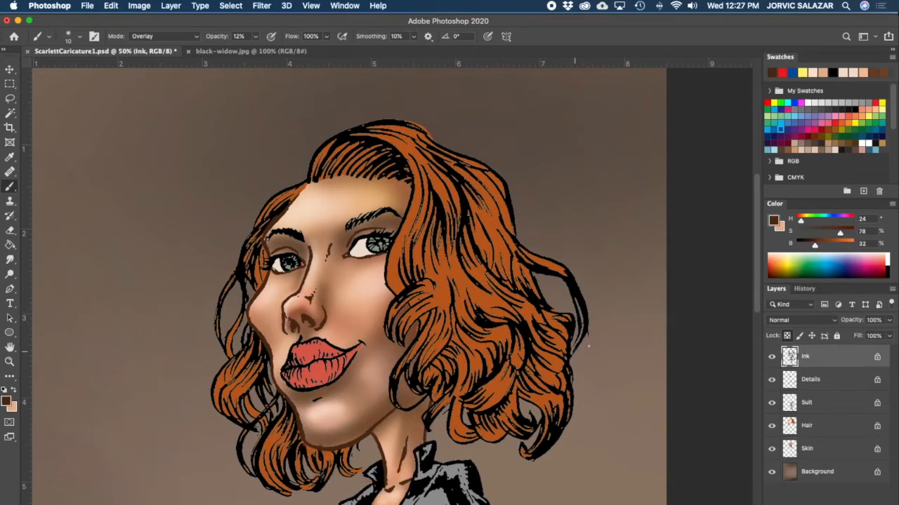
{"action": "left_click_drag", "start_coordinate": [816, 240], "coordinate": [803, 245]}
{"action": "left_click", "coordinate": [848, 232]}
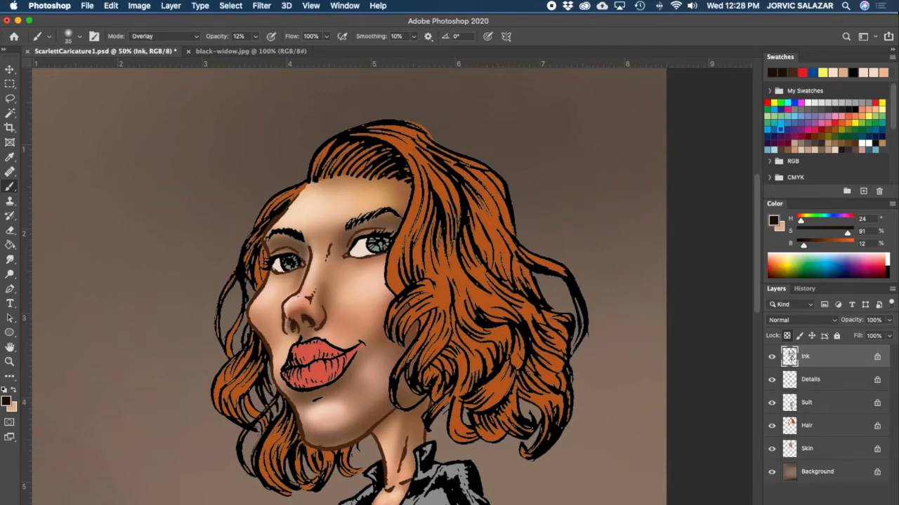
- Sample the light skin tone of the cheek (H 23, S 28, B 95) and set the brush's blending mode to Normal
{"action": "left_click_drag", "start_coordinate": [595, 468], "coordinate": [566, 414]}
{"action": "key", "text": "super+minus"}
{"action": "key", "text": "super+plus"}
{"action": "key", "text": "super+plus"}
{"action": "left_click_drag", "start_coordinate": [570, 241], "coordinate": [632, 381]}
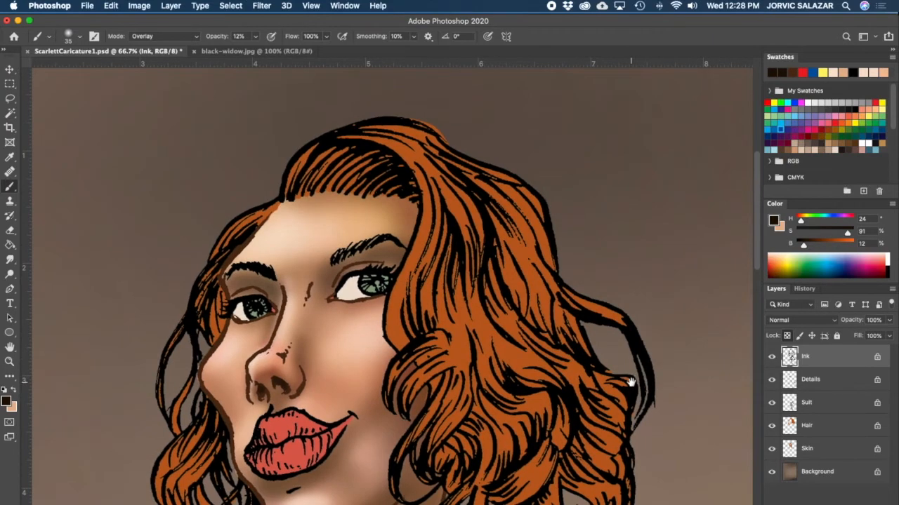
{"action": "left_click", "coordinate": [350, 330], "text": "alt"}
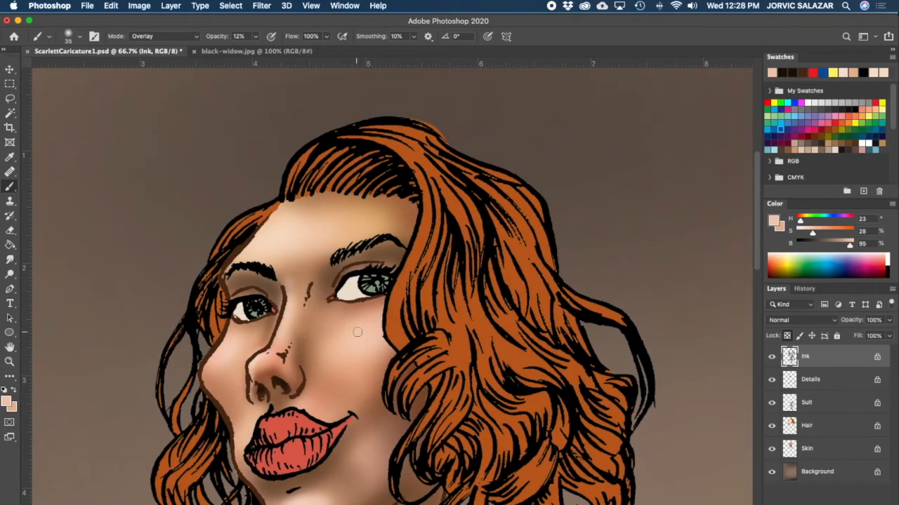
{"action": "left_click", "coordinate": [199, 35]}
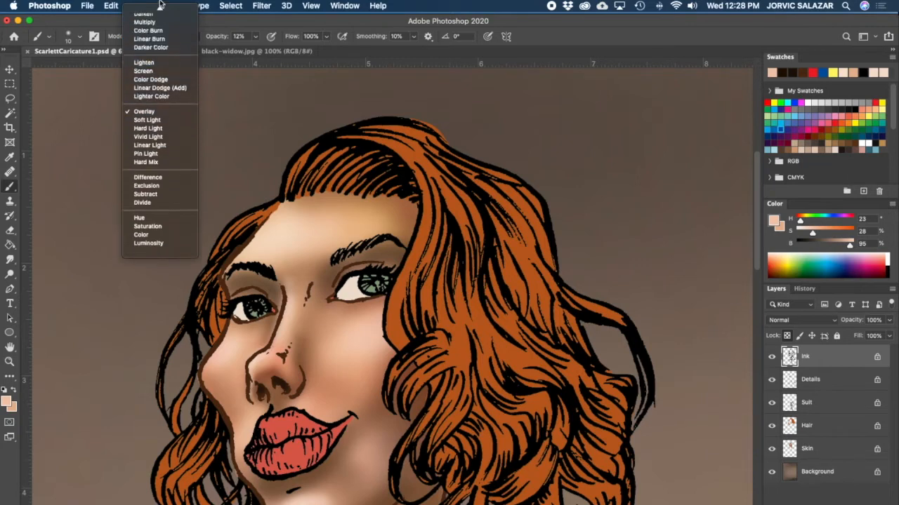
{"action": "left_click", "coordinate": [161, 9]}
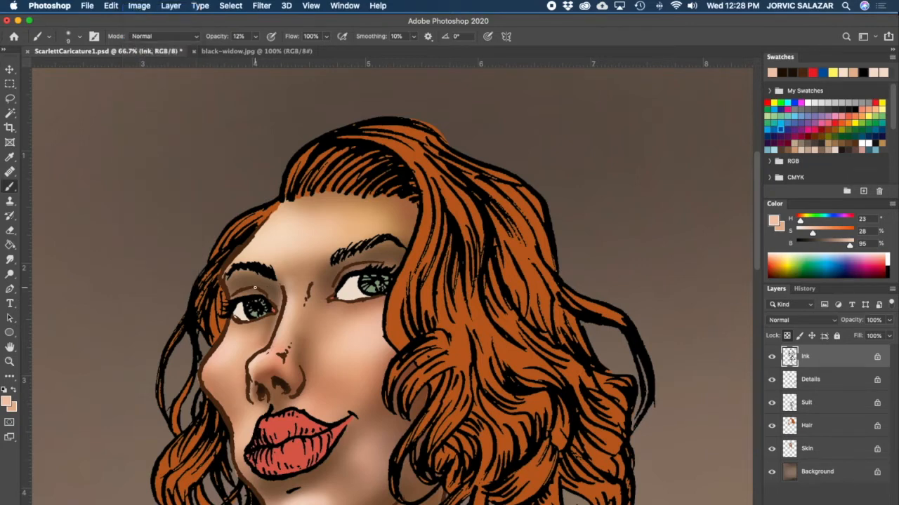
- Undo the strokes on the Ink layer and highlight the upper eyelid on the Skin layer with the sampled skin tone at 36% opacity
{"action": "left_click", "coordinate": [236, 336], "text": "alt"}
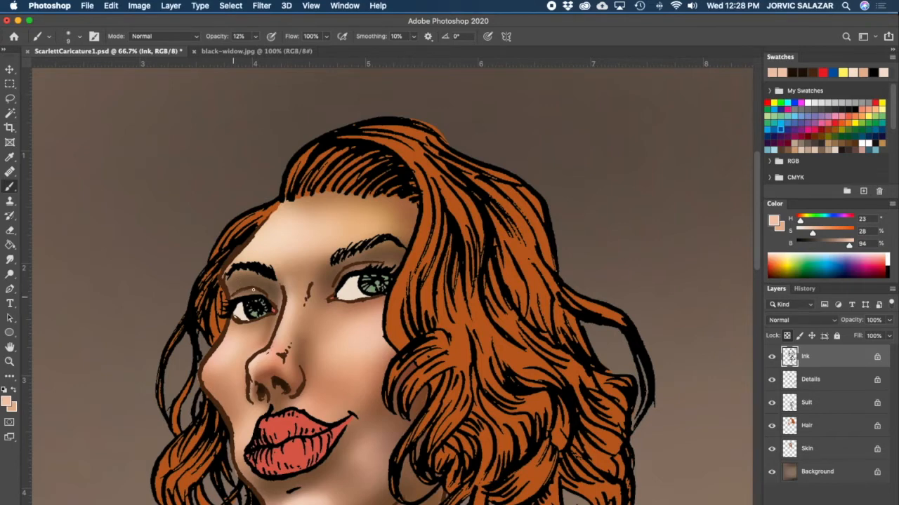
{"action": "key", "text": "super+z"}
{"action": "key", "text": "super+z"}
{"action": "left_click", "coordinate": [823, 448]}
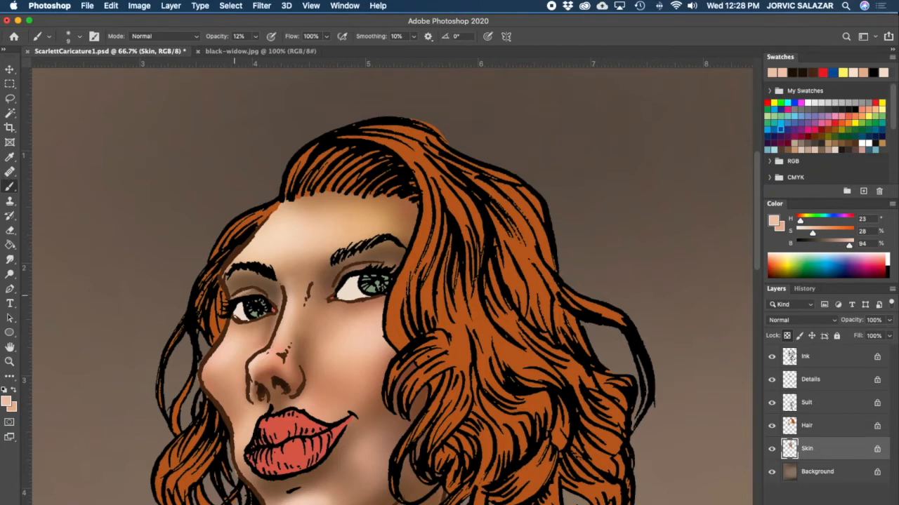
{"action": "left_click_drag", "start_coordinate": [255, 36], "coordinate": [274, 50]}
{"action": "left_click", "coordinate": [248, 195]}
- Shade the skin beneath the larger eye with a sampled brown (H 24, S 53, B 58), undoing the first strokes and repainting at 45 px
{"action": "left_click", "coordinate": [300, 351], "text": "alt"}
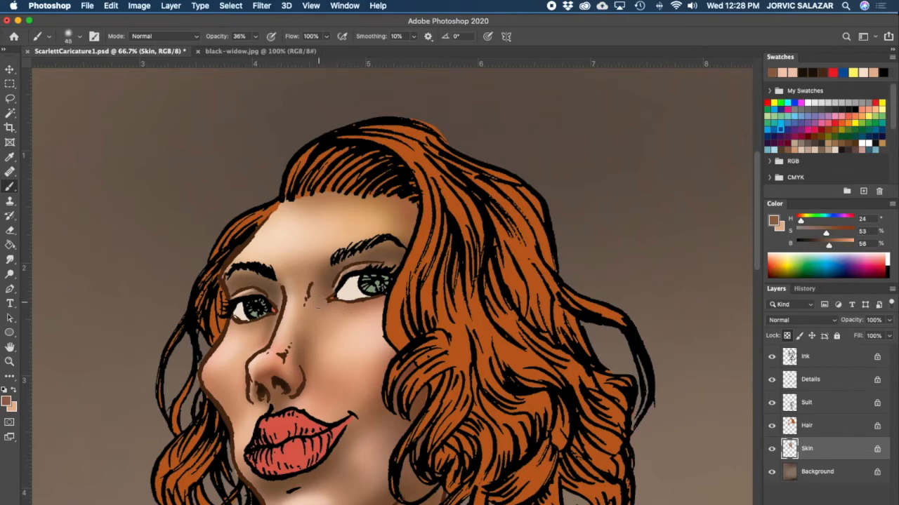
{"action": "key", "text": "]"}
{"action": "key", "text": "]"}
{"action": "mouse_move", "coordinate": [336, 316]}
{"action": "left_mouse_down"}
{"action": "mouse_move", "coordinate": [363, 328]}
{"action": "mouse_move", "coordinate": [414, 320]}
{"action": "left_mouse_up"}
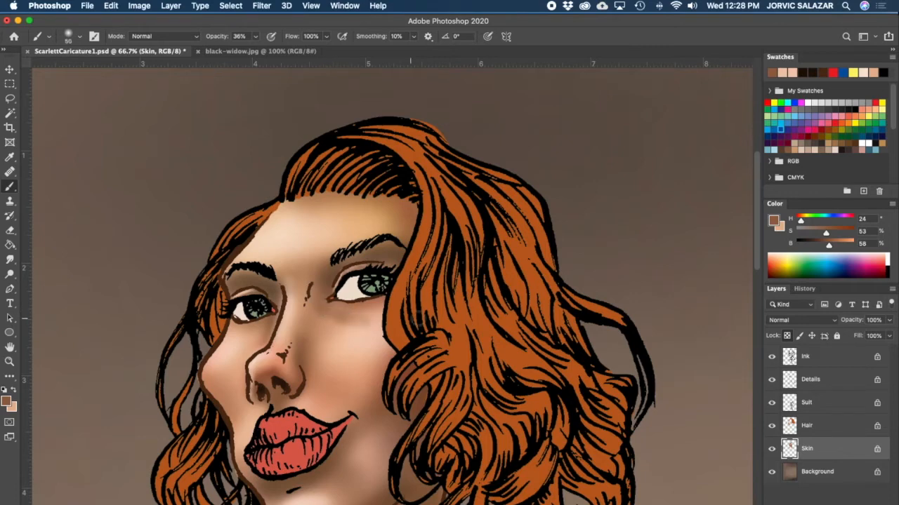
{"action": "key", "text": "bracketleft"}
{"action": "key", "text": "bracketleft"}
{"action": "key", "text": "super+z"}
{"action": "key", "text": "super+z"}
{"action": "key", "text": "super+z"}
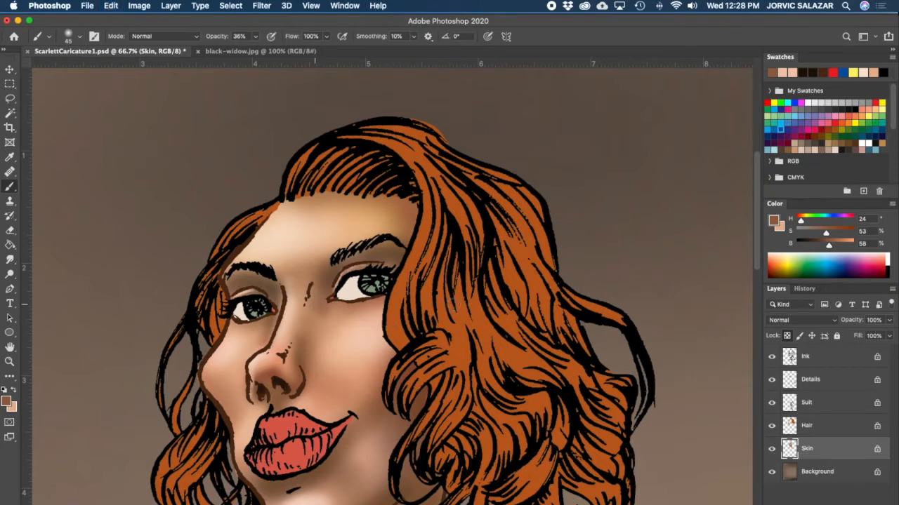
{"action": "left_click_drag", "start_coordinate": [320, 311], "coordinate": [362, 312]}
- On the Ink layer, sample the dark brown nose line (H 24, S 78, B 32) and set the brush opacity to 100%
{"action": "left_click_drag", "start_coordinate": [488, 367], "coordinate": [457, 261]}
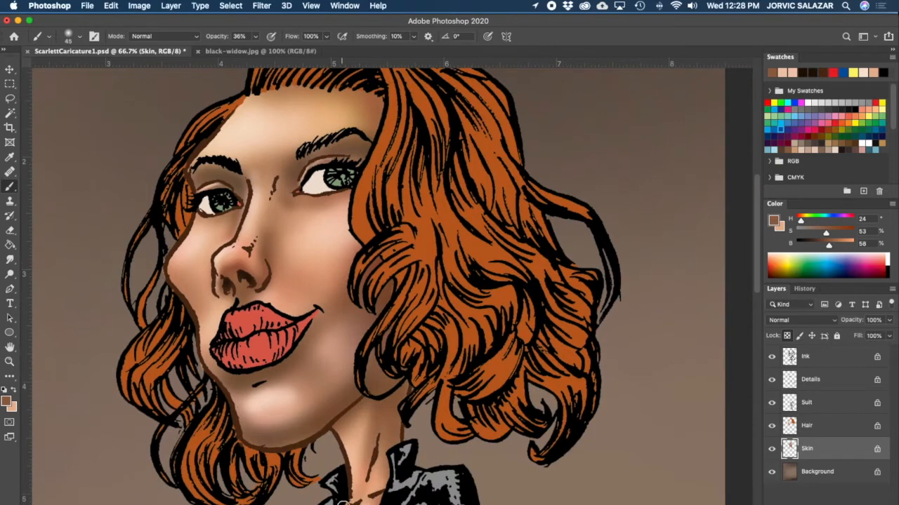
{"action": "left_click", "coordinate": [831, 359]}
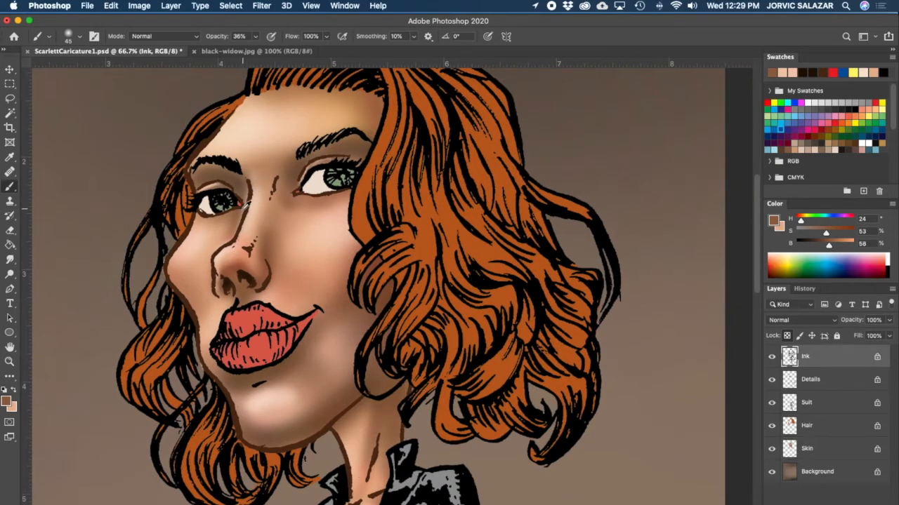
{"action": "left_click", "coordinate": [246, 211], "text": "alt"}
{"action": "key", "text": "bracketleft"}
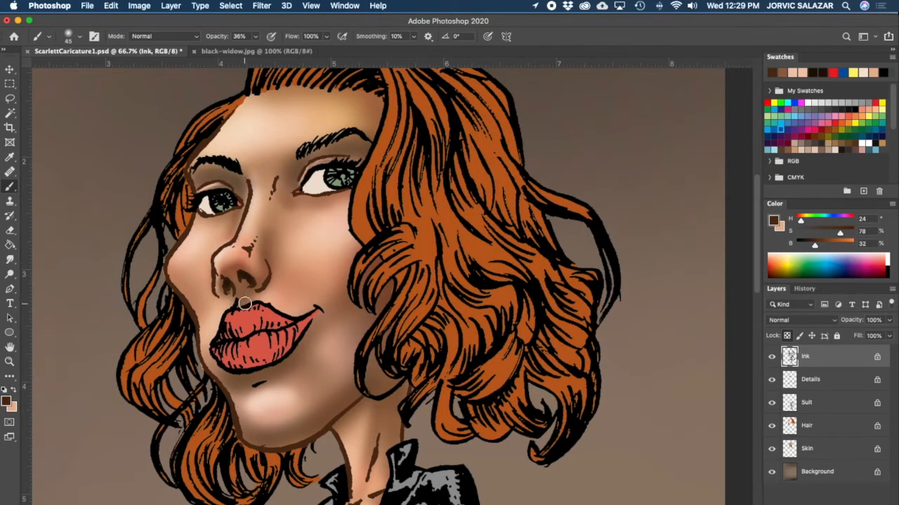
{"action": "left_click_drag", "start_coordinate": [258, 37], "coordinate": [329, 46]}
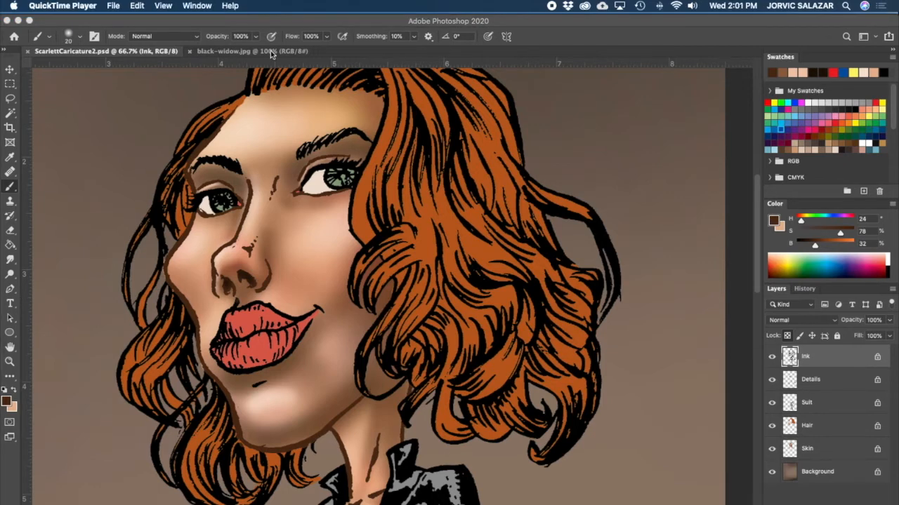
- Switch to the black-widow.jpg reference photo and sample the mid reddish brown of the hair (H 14, S 78, B 47)
{"action": "left_click", "coordinate": [270, 50]}
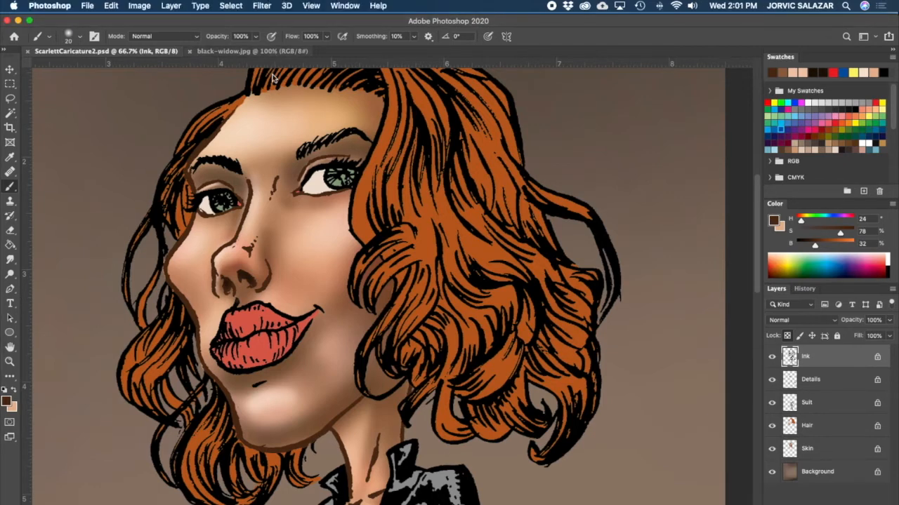
{"action": "left_click", "coordinate": [259, 52]}
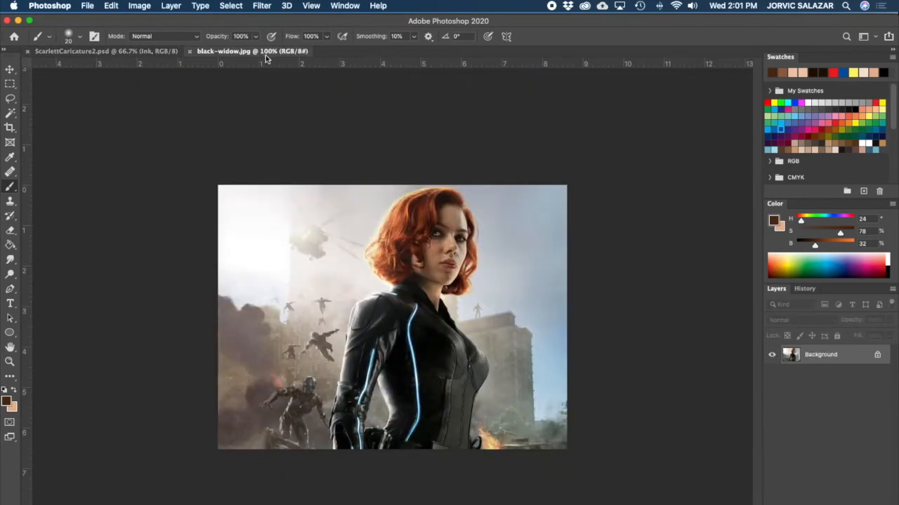
{"action": "key", "text": "super+plus"}
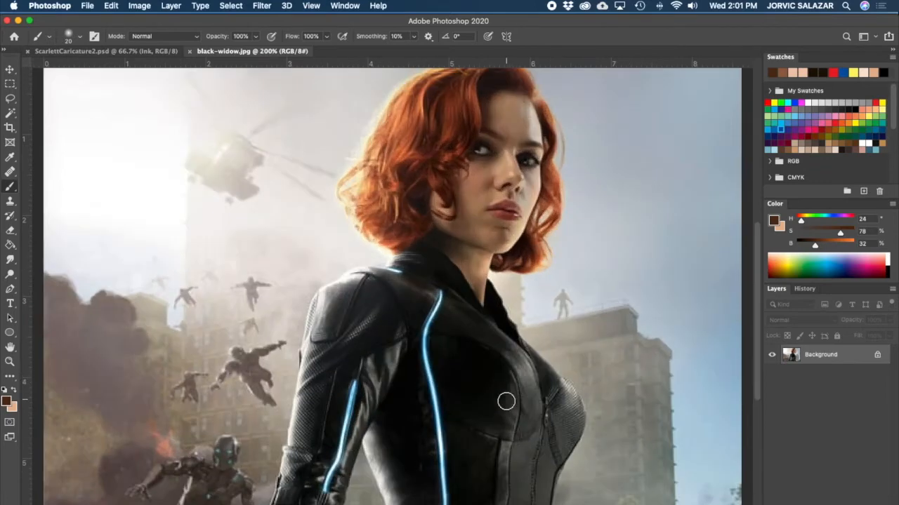
{"action": "left_click_drag", "start_coordinate": [582, 240], "coordinate": [513, 412]}
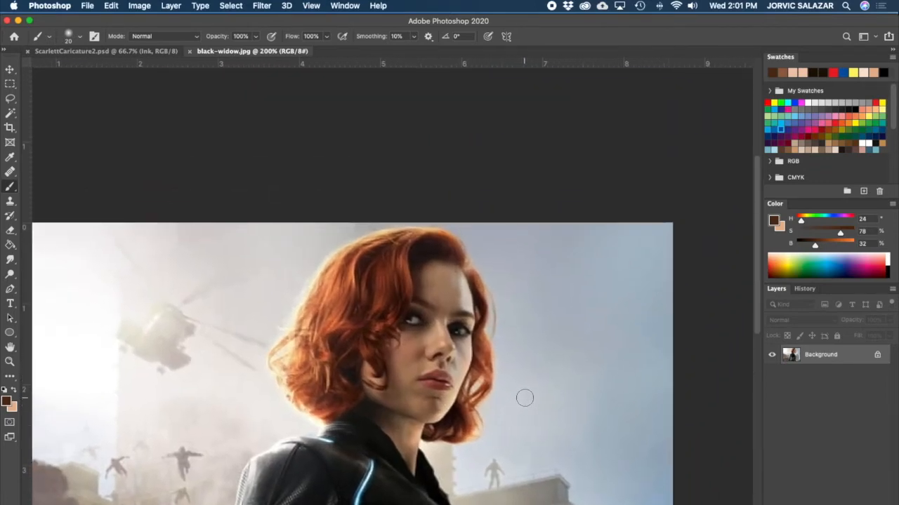
{"action": "key", "text": "super+plus"}
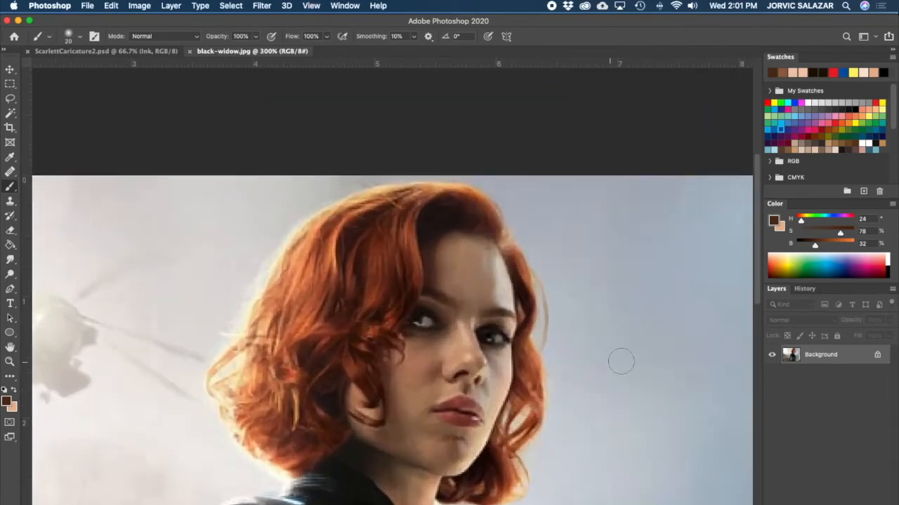
{"action": "left_click", "coordinate": [384, 244], "text": "alt"}
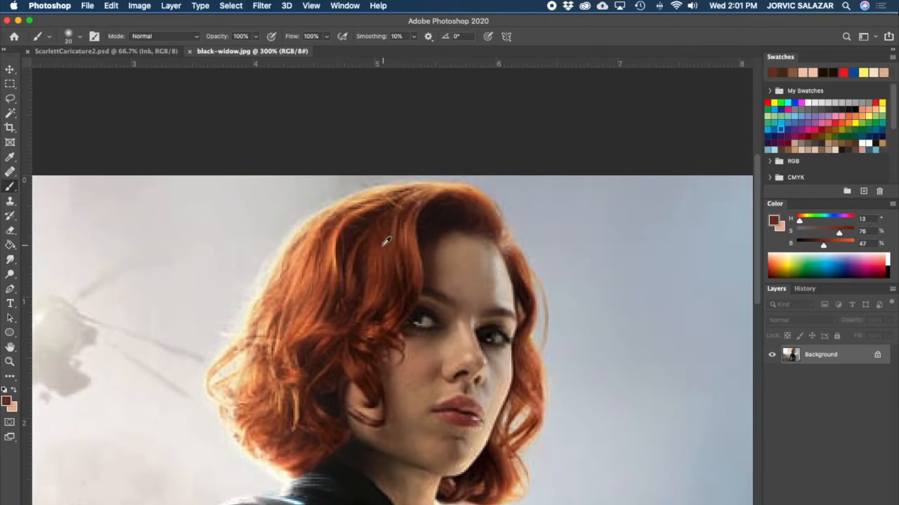
{"action": "left_click", "coordinate": [382, 242], "text": "alt"}
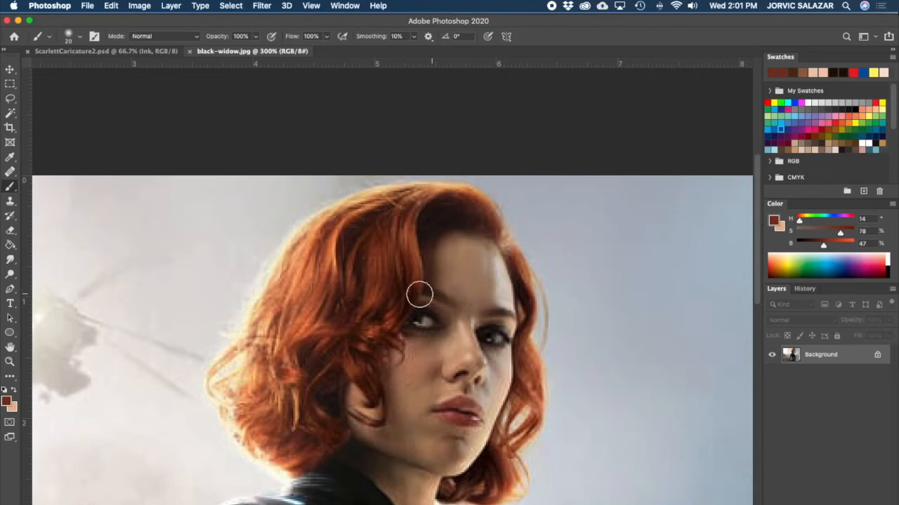
- Sample the orange of the lit hair strand (H 21, S 66, B 77) and the dark shadow beside it (H 9, S 75, B 22)
{"action": "left_click", "coordinate": [334, 242], "text": "alt"}
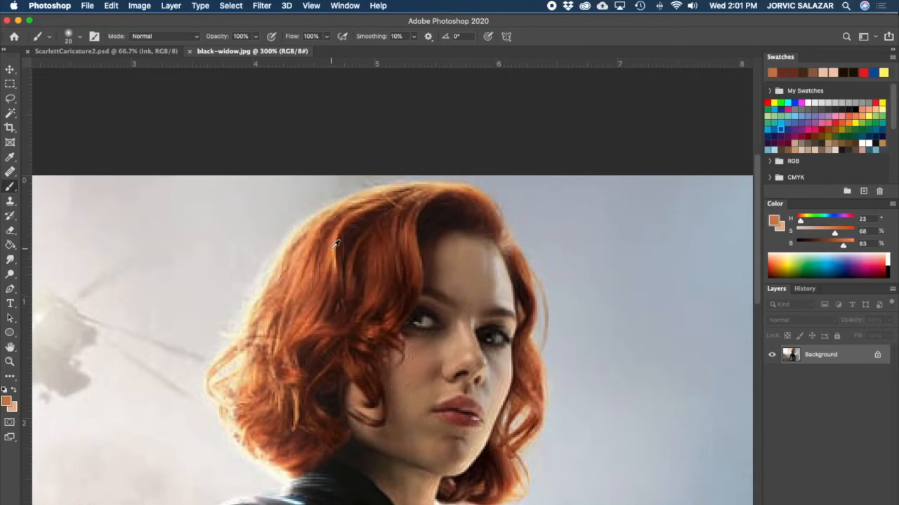
{"action": "left_click", "coordinate": [334, 241], "text": "alt"}
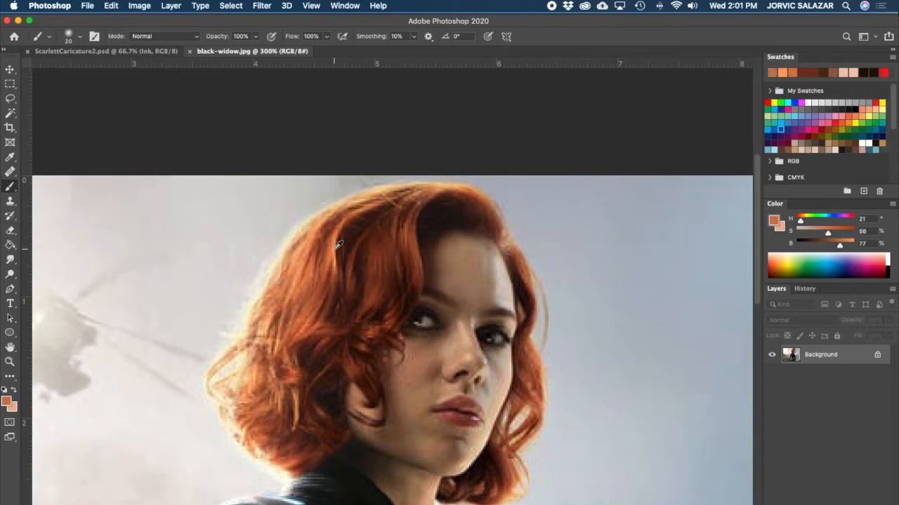
{"action": "left_click", "coordinate": [383, 244], "text": "alt"}
{"action": "left_click", "coordinate": [361, 256], "text": "alt"}
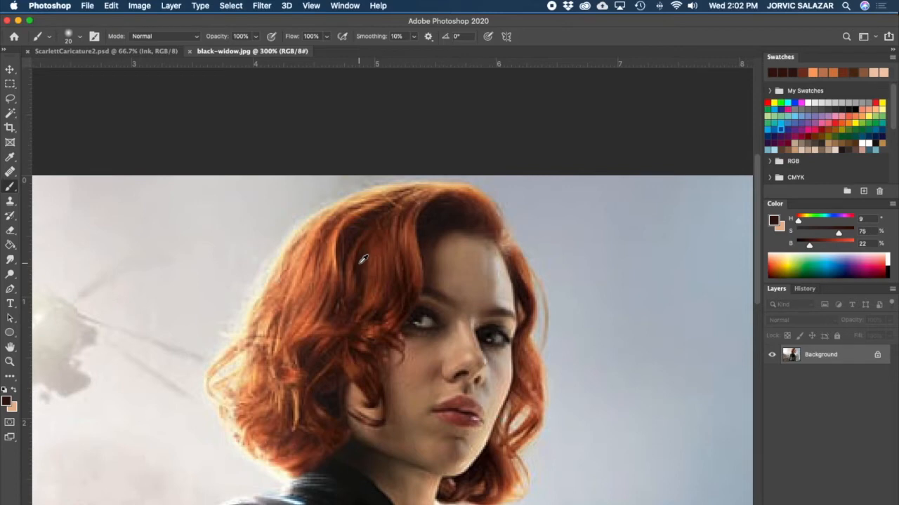
- Sample the range of hair tones between the dark shadow and the lit strand, ending on bright orange (H 25, S 70, B 88)
{"action": "left_click", "coordinate": [355, 256], "text": "alt"}
{"action": "left_click", "coordinate": [339, 255], "text": "alt"}
{"action": "left_click", "coordinate": [338, 241], "text": "alt"}
{"action": "left_click", "coordinate": [345, 250], "text": "alt"}
{"action": "left_click", "coordinate": [360, 256], "text": "alt"}
{"action": "left_click", "coordinate": [347, 255], "text": "alt"}
{"action": "left_click", "coordinate": [332, 253], "text": "alt"}
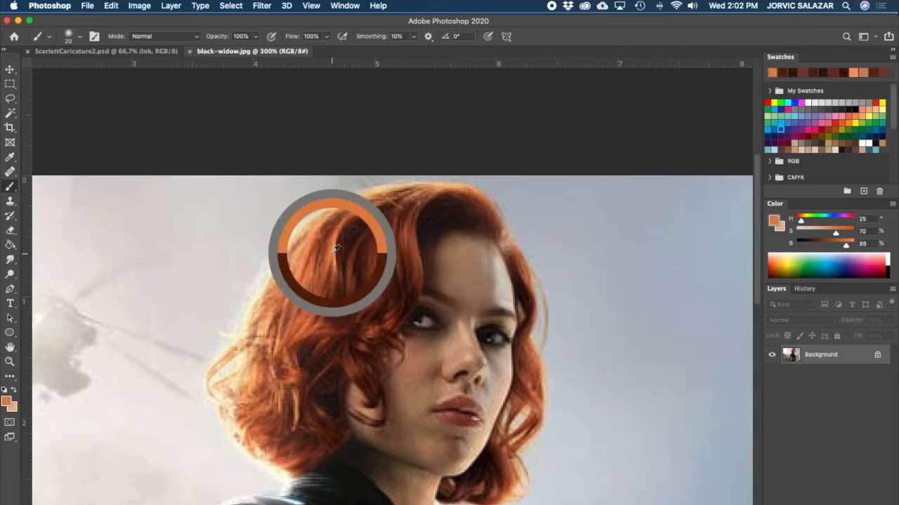
- Sample the pale rim light along the hair's outer edge and the light orange in the lower curls (H 27, S 56, B 82)
{"action": "left_click", "coordinate": [327, 257], "text": "alt"}
{"action": "left_click", "coordinate": [294, 263], "text": "alt"}
{"action": "left_click", "coordinate": [293, 264], "text": "alt"}
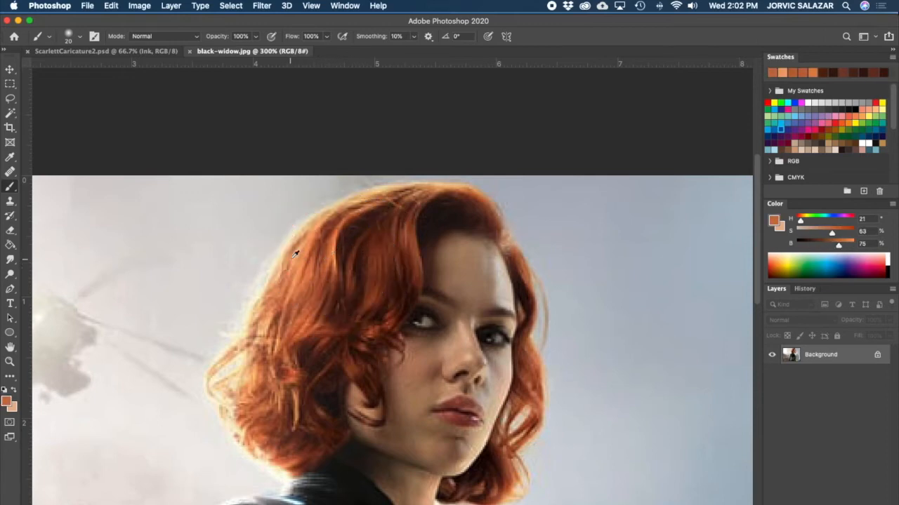
{"action": "left_click", "coordinate": [295, 238], "text": "alt"}
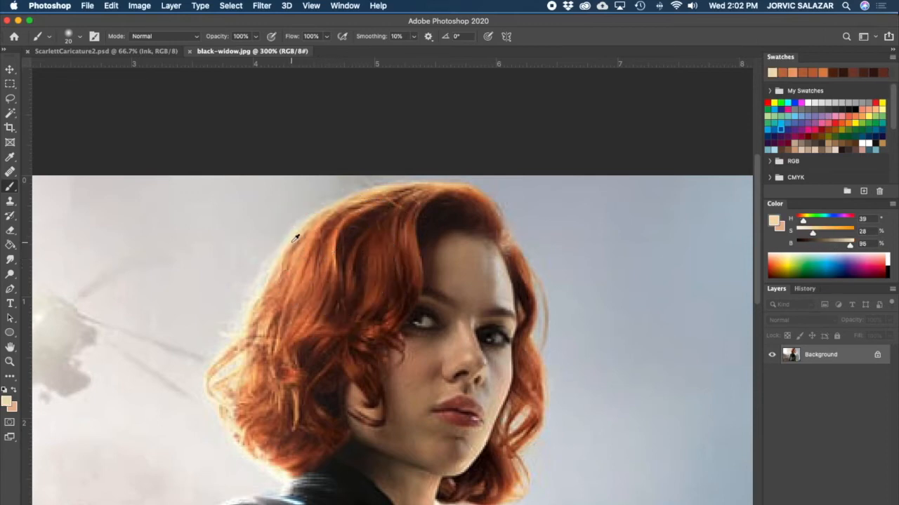
{"action": "left_click", "coordinate": [294, 248], "text": "alt"}
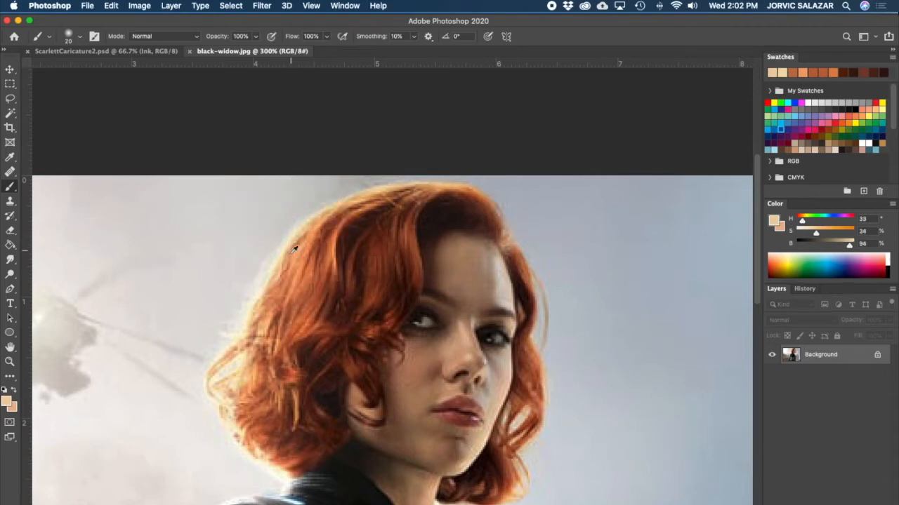
{"action": "left_click", "coordinate": [297, 405], "text": "alt"}
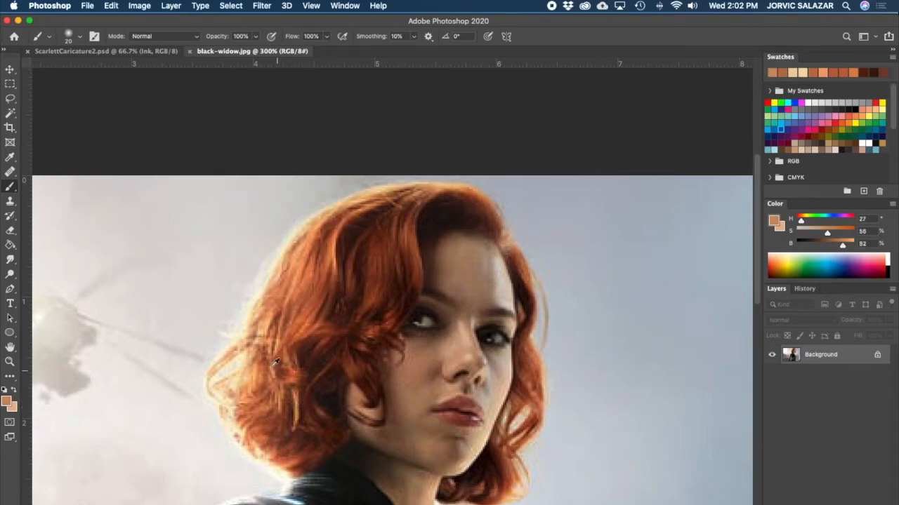
- Sample the pale yellow rim light beside the hair (H 49, S 18, B 98) and the reddish brown at the crown (H 17, S 74, B 46)
{"action": "left_click", "coordinate": [243, 323], "text": "alt"}
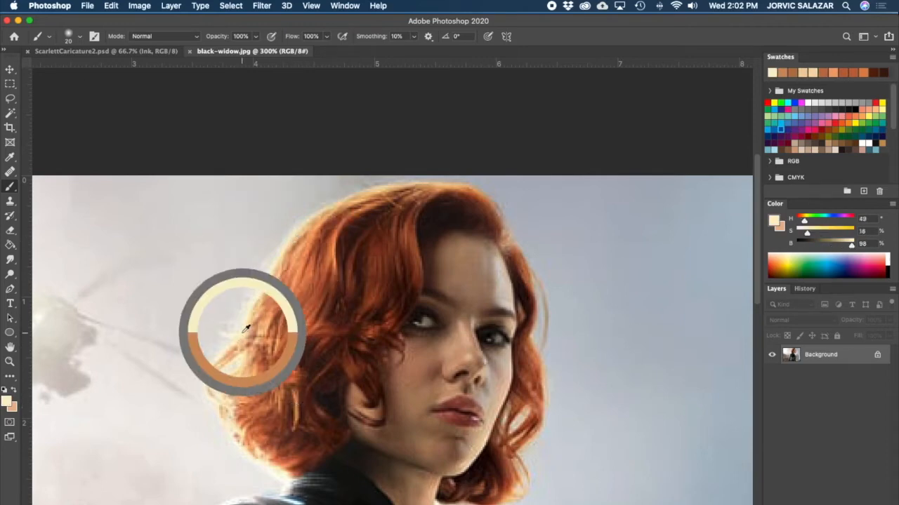
{"action": "left_click", "coordinate": [447, 185], "text": "alt"}
{"action": "left_click", "coordinate": [450, 184], "text": "alt"}
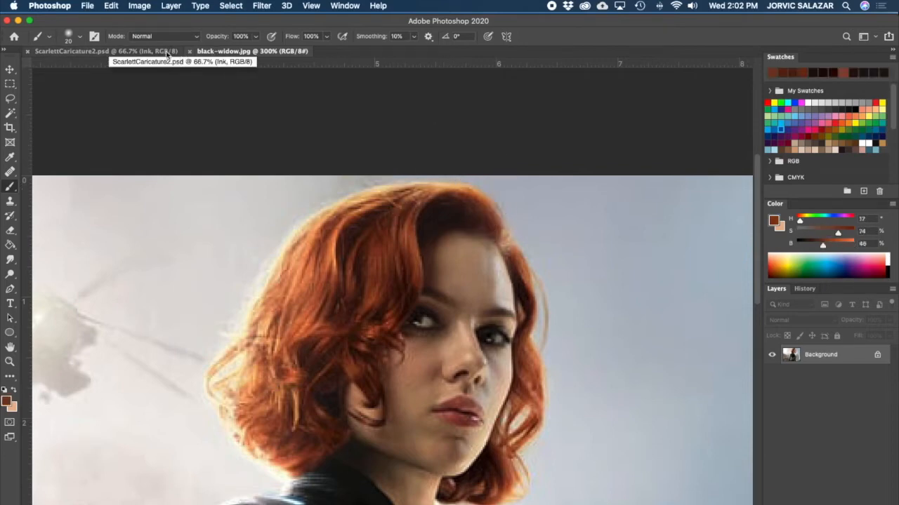
- Switch to ScarlettCaricature2.psd, sample the hair's base orange and adjust it to a dark brown with H 22, S 82, B 26
{"action": "left_click", "coordinate": [105, 50]}
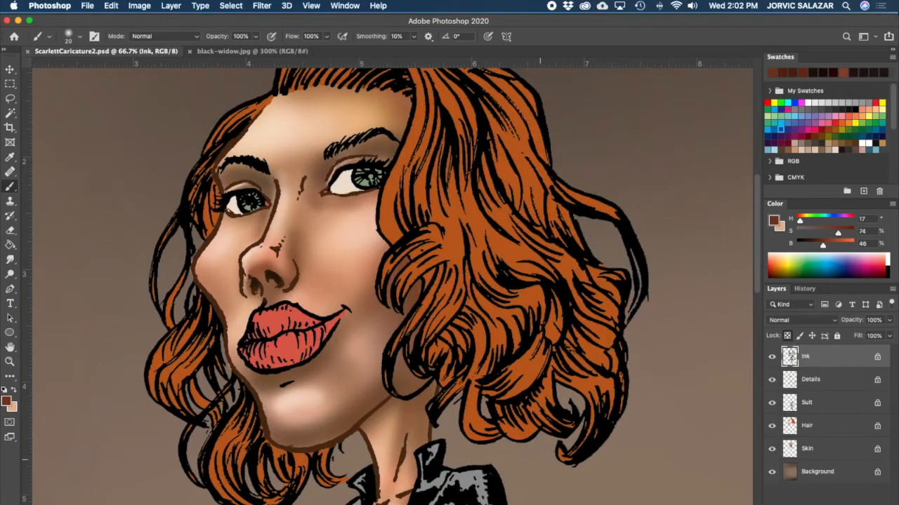
{"action": "scroll", "coordinate": [513, 311], "scroll_direction": "up", "scroll_amount": 5}
{"action": "scroll", "coordinate": [513, 311], "scroll_direction": "right", "scroll_amount": 3}
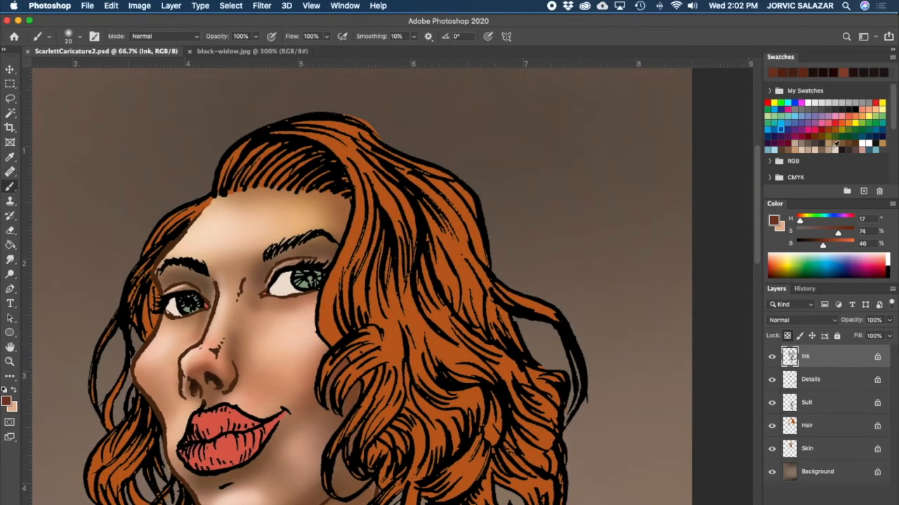
{"action": "left_click", "coordinate": [460, 247], "text": "alt"}
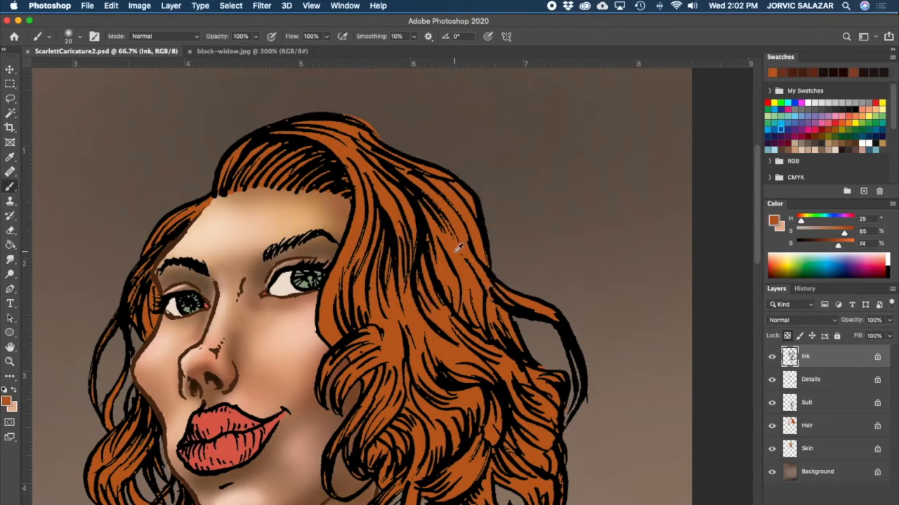
{"action": "left_click_drag", "start_coordinate": [801, 222], "coordinate": [800, 224]}
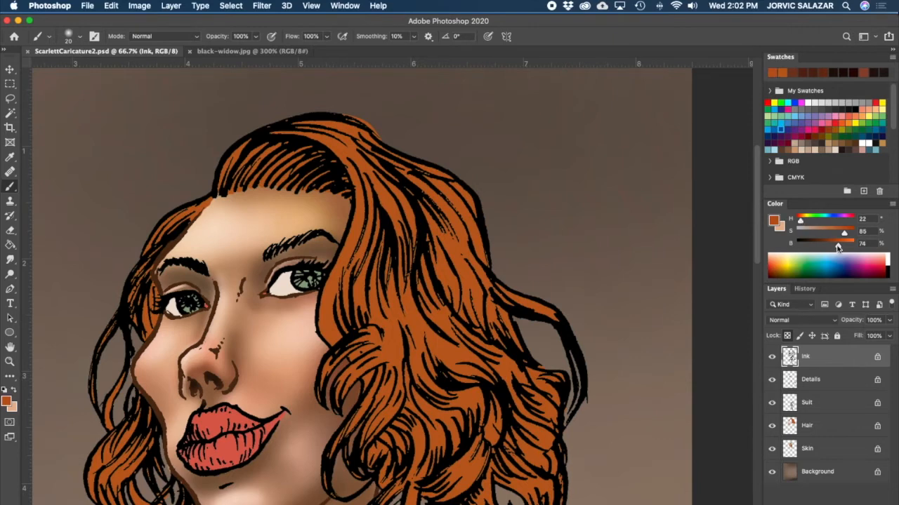
{"action": "left_click_drag", "start_coordinate": [837, 247], "coordinate": [825, 245]}
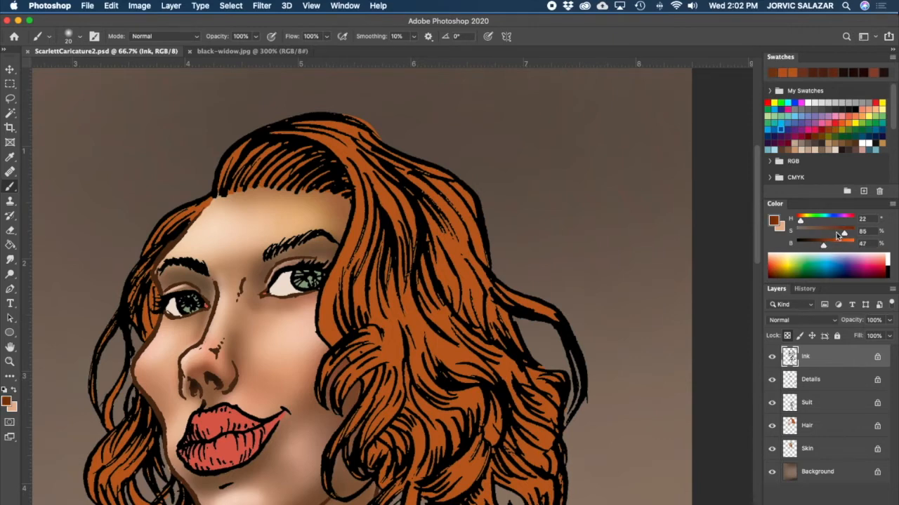
{"action": "left_click_drag", "start_coordinate": [848, 238], "coordinate": [812, 246]}
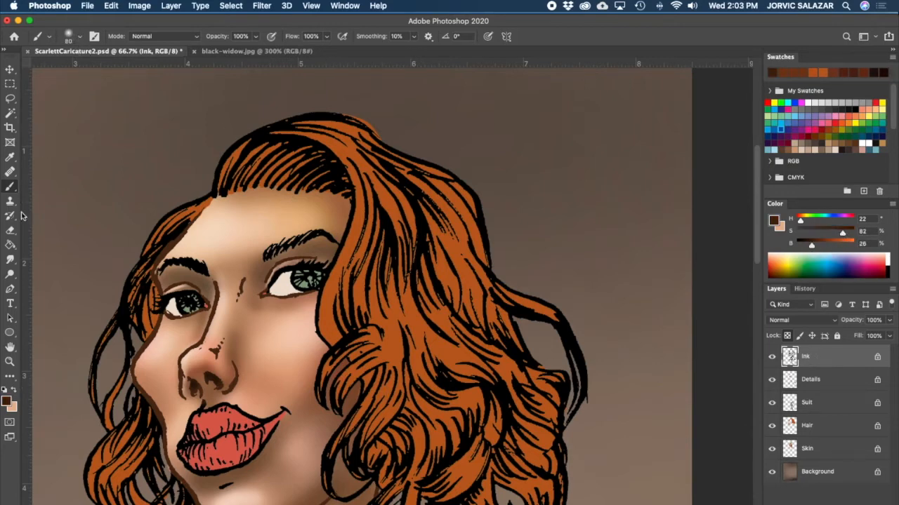
- Recolour the black ink lines along the crown and outer edge of the hair dark brown with a 70 px Pencil
{"action": "right_click", "coordinate": [11, 187]}
{"action": "left_click", "coordinate": [56, 193]}
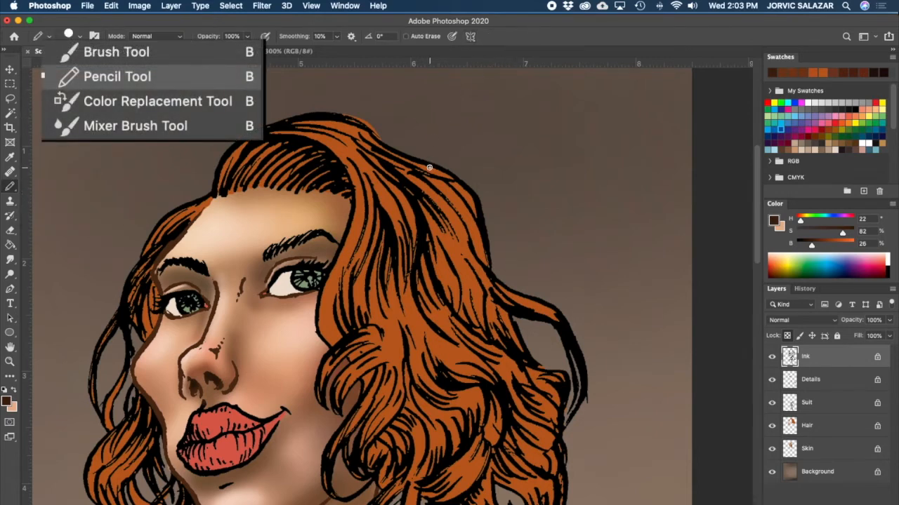
{"action": "mouse_move", "coordinate": [281, 128]}
{"action": "left_mouse_down"}
{"action": "mouse_move", "coordinate": [367, 116]}
{"action": "mouse_move", "coordinate": [380, 160]}
{"action": "mouse_move", "coordinate": [430, 204]}
{"action": "mouse_move", "coordinate": [456, 173]}
{"action": "mouse_move", "coordinate": [521, 344]}
{"action": "mouse_move", "coordinate": [530, 317]}
{"action": "mouse_move", "coordinate": [572, 468]}
{"action": "mouse_move", "coordinate": [522, 387]}
{"action": "mouse_move", "coordinate": [522, 500]}
{"action": "left_mouse_up"}
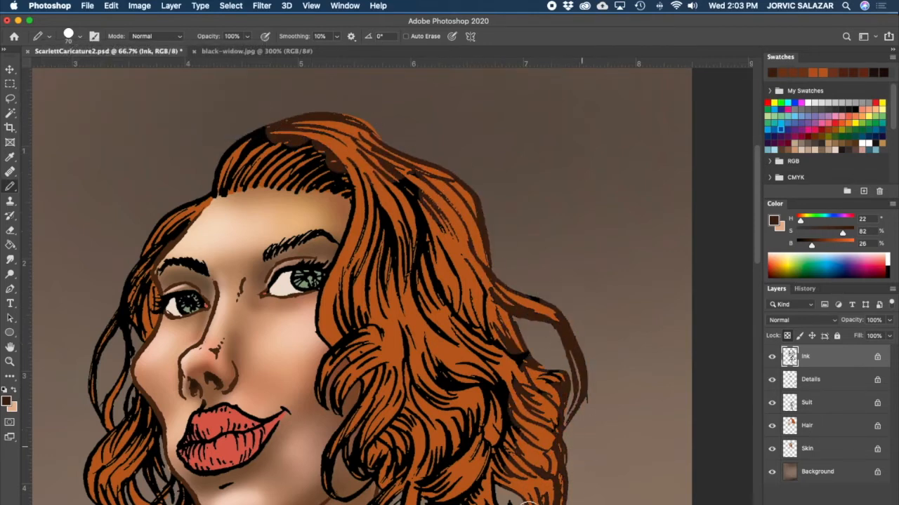
- Deepen the brown to S 86, B 17 and recolour the ink lines throughout the large hair mass with a 150 px Pencil
{"action": "left_click_drag", "start_coordinate": [815, 246], "coordinate": [810, 247]}
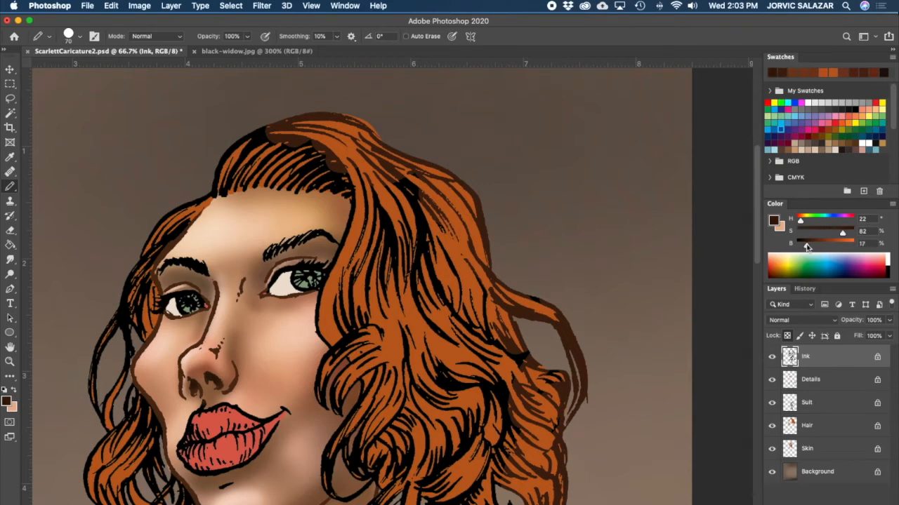
{"action": "left_click", "coordinate": [844, 233]}
{"action": "key", "text": "]"}
{"action": "key", "text": "]"}
{"action": "key", "text": "]"}
{"action": "key", "text": "]"}
{"action": "key", "text": "]"}
{"action": "mouse_move", "coordinate": [372, 134]}
{"action": "left_mouse_down"}
{"action": "mouse_move", "coordinate": [451, 187]}
{"action": "mouse_move", "coordinate": [516, 342]}
{"action": "mouse_move", "coordinate": [511, 266]}
{"action": "mouse_move", "coordinate": [577, 377]}
{"action": "mouse_move", "coordinate": [580, 344]}
{"action": "mouse_move", "coordinate": [562, 504]}
{"action": "left_mouse_up"}
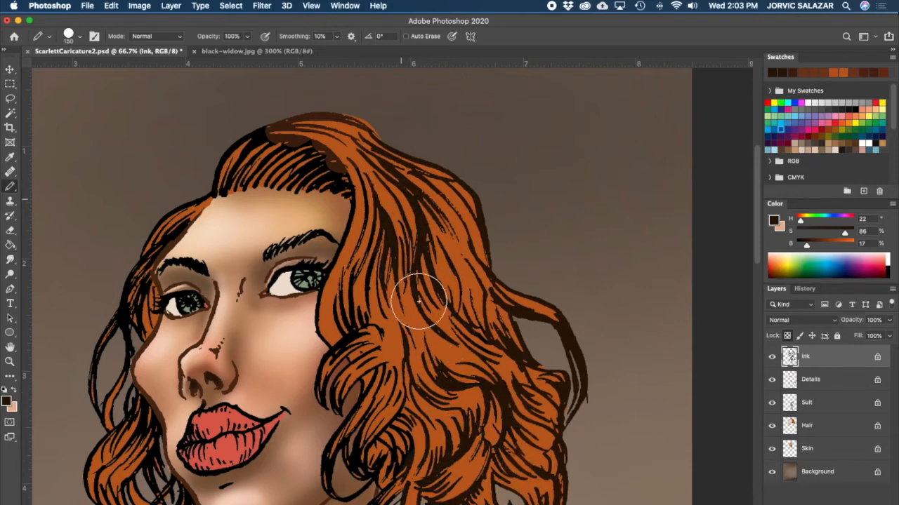
- Raise the brown's brightness to 20 and recolour the ink lines of the curls beside the cheek and neck with a smaller Pencil
{"action": "key", "text": "bracketleft"}
{"action": "key", "text": "bracketleft"}
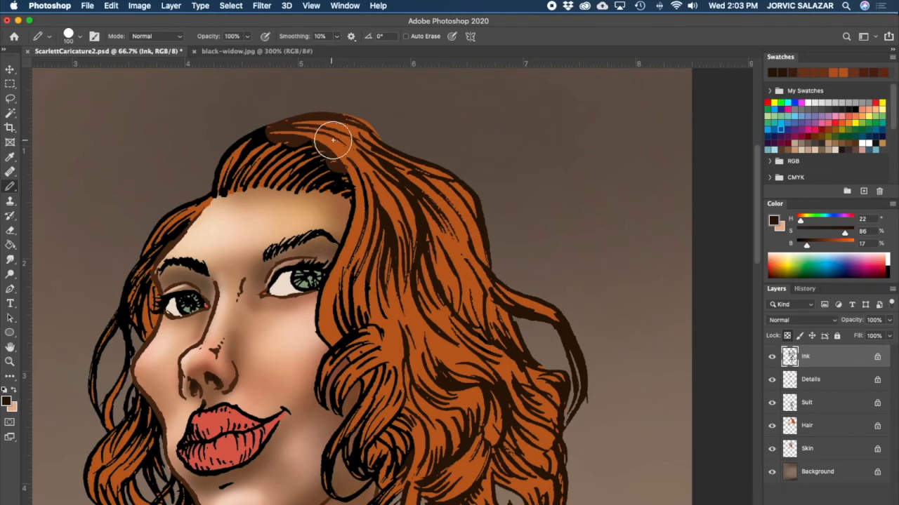
{"action": "left_click_drag", "start_coordinate": [806, 245], "coordinate": [808, 245]}
{"action": "key", "text": "bracketright"}
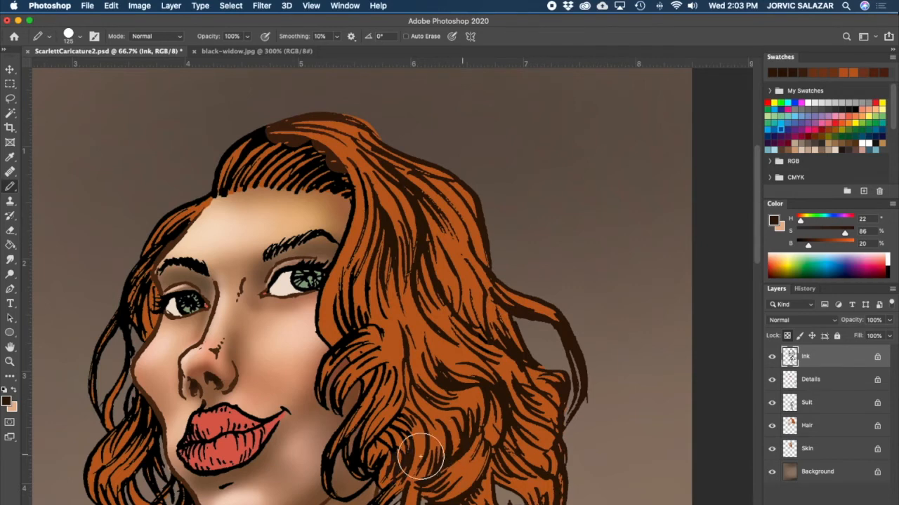
{"action": "key", "text": "bracketleft"}
{"action": "key", "text": "bracketleft"}
{"action": "key", "text": "bracketleft"}
{"action": "key", "text": "bracketleft"}
{"action": "key", "text": "super+z"}
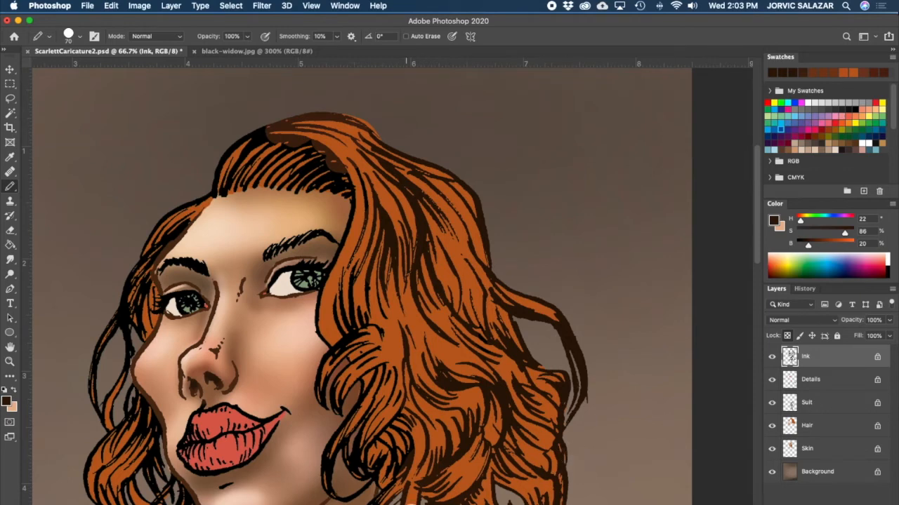
{"action": "mouse_move", "coordinate": [363, 340]}
{"action": "left_mouse_down"}
{"action": "mouse_move", "coordinate": [317, 388]}
{"action": "mouse_move", "coordinate": [346, 407]}
{"action": "mouse_move", "coordinate": [341, 324]}
{"action": "mouse_move", "coordinate": [321, 321]}
{"action": "mouse_move", "coordinate": [325, 307]}
{"action": "mouse_move", "coordinate": [326, 398]}
{"action": "mouse_move", "coordinate": [336, 414]}
{"action": "mouse_move", "coordinate": [373, 383]}
{"action": "mouse_move", "coordinate": [350, 395]}
{"action": "mouse_move", "coordinate": [364, 380]}
{"action": "mouse_move", "coordinate": [381, 409]}
{"action": "mouse_move", "coordinate": [321, 468]}
{"action": "mouse_move", "coordinate": [333, 477]}
{"action": "mouse_move", "coordinate": [338, 467]}
{"action": "mouse_move", "coordinate": [331, 488]}
{"action": "mouse_move", "coordinate": [340, 500]}
{"action": "mouse_move", "coordinate": [386, 457]}
{"action": "mouse_move", "coordinate": [380, 479]}
{"action": "mouse_move", "coordinate": [391, 487]}
{"action": "mouse_move", "coordinate": [376, 464]}
{"action": "mouse_move", "coordinate": [335, 489]}
{"action": "left_mouse_up"}
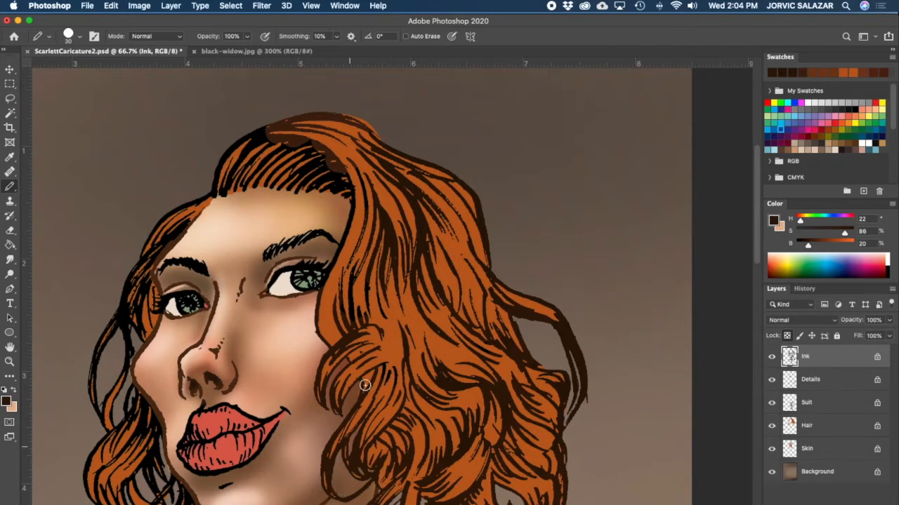
- Recolour the ink lines of the hairline, both eyebrows and the hair on the far side of the face with the same dark brown
{"action": "mouse_move", "coordinate": [325, 295]}
{"action": "left_mouse_down"}
{"action": "mouse_move", "coordinate": [350, 231]}
{"action": "mouse_move", "coordinate": [341, 164]}
{"action": "mouse_move", "coordinate": [308, 139]}
{"action": "mouse_move", "coordinate": [332, 159]}
{"action": "mouse_move", "coordinate": [302, 144]}
{"action": "left_mouse_up"}
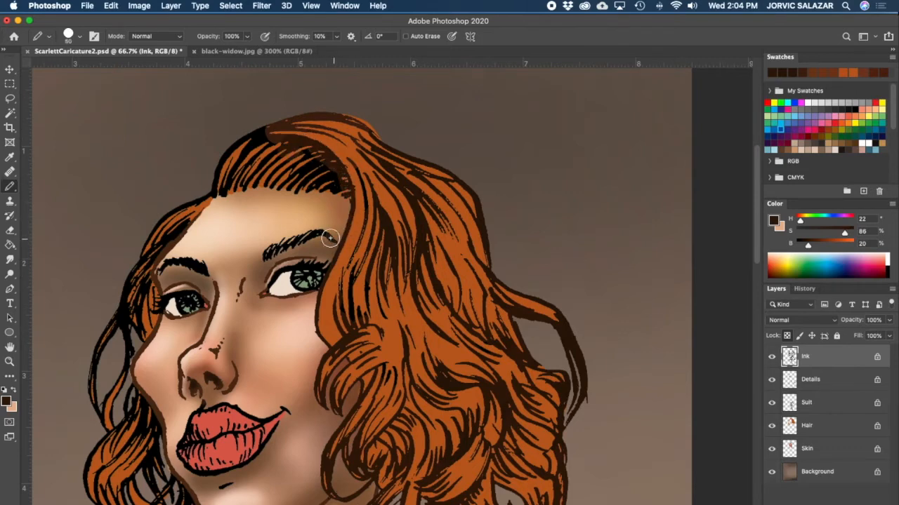
{"action": "mouse_move", "coordinate": [187, 263]}
{"action": "left_mouse_down"}
{"action": "mouse_move", "coordinate": [163, 271]}
{"action": "mouse_move", "coordinate": [191, 260]}
{"action": "mouse_move", "coordinate": [176, 266]}
{"action": "mouse_move", "coordinate": [198, 267]}
{"action": "left_mouse_up"}
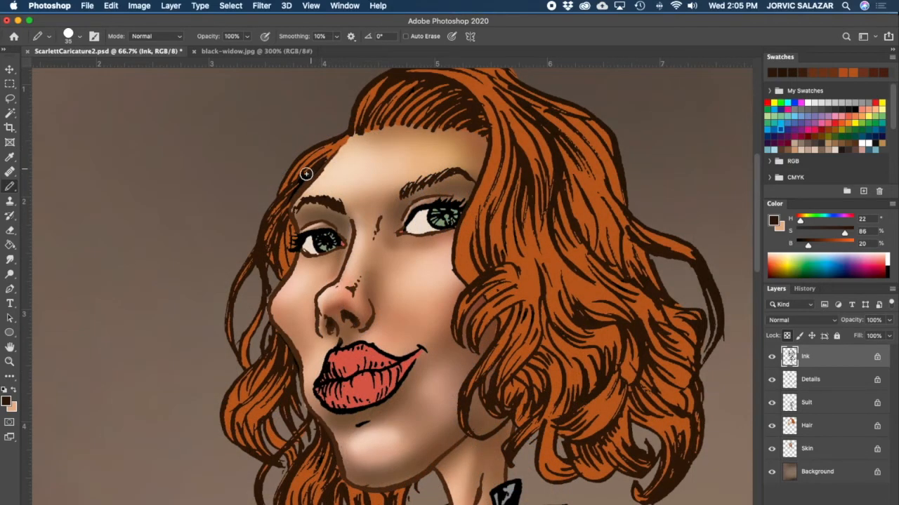
{"action": "mouse_move", "coordinate": [306, 174]}
{"action": "left_mouse_down"}
{"action": "mouse_move", "coordinate": [267, 219]}
{"action": "mouse_move", "coordinate": [326, 139]}
{"action": "mouse_move", "coordinate": [264, 222]}
{"action": "mouse_move", "coordinate": [319, 147]}
{"action": "mouse_move", "coordinate": [266, 220]}
{"action": "mouse_move", "coordinate": [271, 237]}
{"action": "mouse_move", "coordinate": [293, 218]}
{"action": "left_mouse_up"}
{"action": "key", "text": "["}
{"action": "key", "text": "["}
{"action": "key", "text": "["}
{"action": "key", "text": "["}
{"action": "key", "text": "["}
{"action": "scroll", "coordinate": [702, 398], "scroll_direction": "right", "scroll_amount": 5}
{"action": "scroll", "coordinate": [702, 398], "scroll_direction": "up", "scroll_amount": 2}
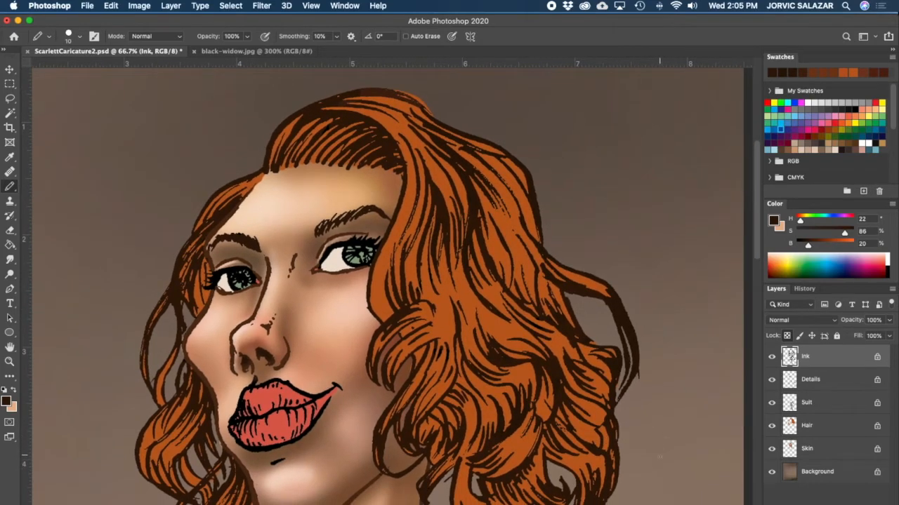
- Select the Hair layer, sample its orange and turn it into a dark reddish brown with H 15, S 84, B 39
{"action": "left_click", "coordinate": [811, 426]}
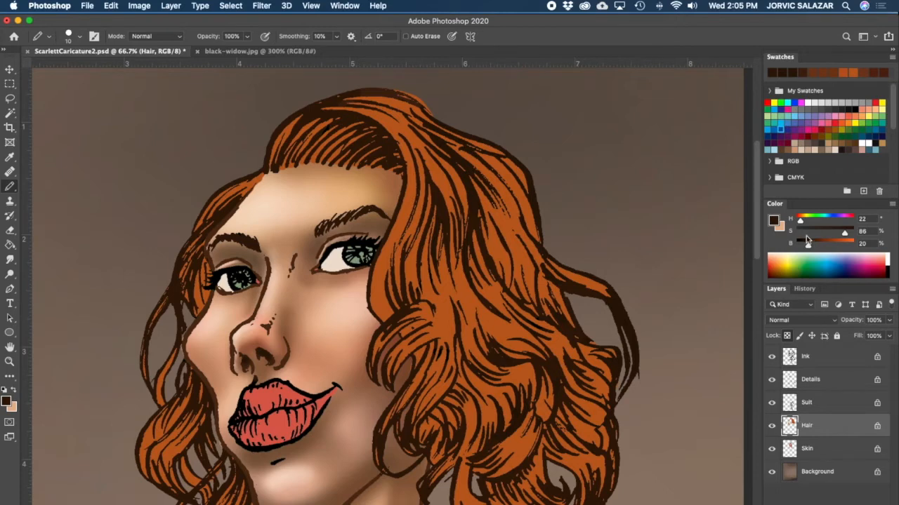
{"action": "left_click", "coordinate": [452, 287], "text": "alt"}
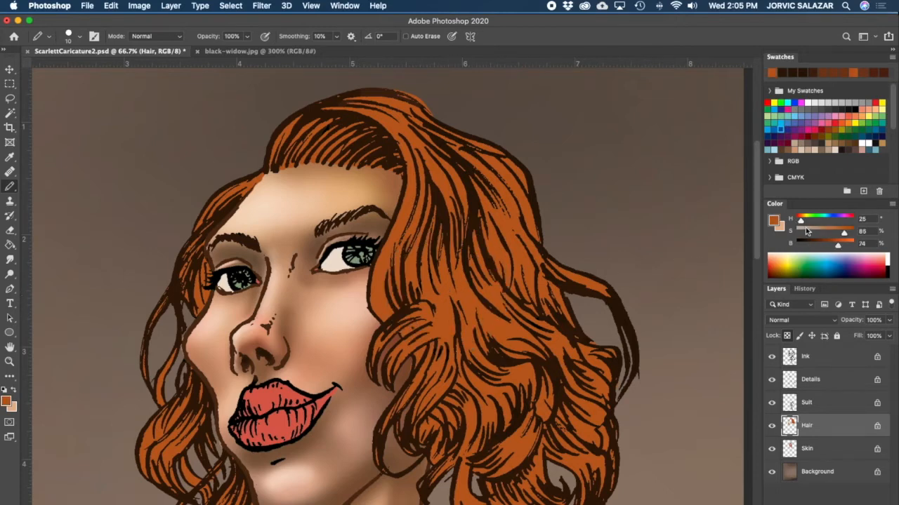
{"action": "left_click_drag", "start_coordinate": [800, 224], "coordinate": [799, 223]}
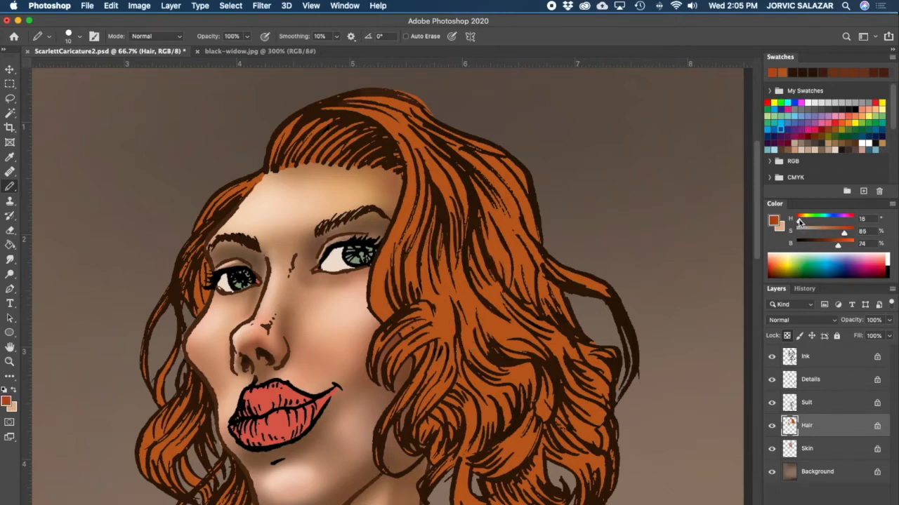
{"action": "mouse_move", "coordinate": [836, 246]}
{"action": "left_mouse_down"}
{"action": "mouse_move", "coordinate": [818, 247]}
{"action": "mouse_move", "coordinate": [843, 236]}
{"action": "left_mouse_up"}
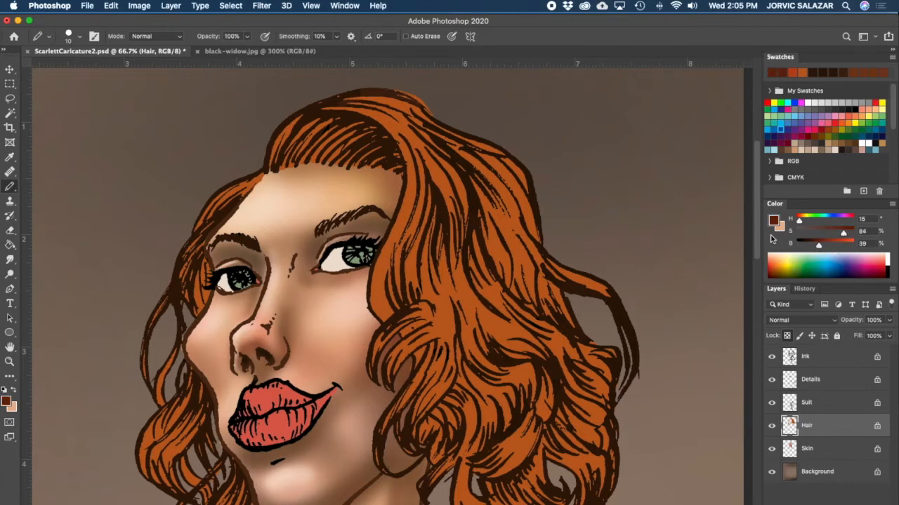
{"action": "key", "text": "bracketright"}
{"action": "key", "text": "bracketright"}
{"action": "key", "text": "bracketright"}
{"action": "key", "text": "bracketright"}
{"action": "key", "text": "bracketright"}
{"action": "key", "text": "bracketright"}
{"action": "key", "text": "bracketright"}
{"action": "left_click_drag", "start_coordinate": [461, 126], "coordinate": [548, 239]}
{"action": "key", "text": "super+z"}
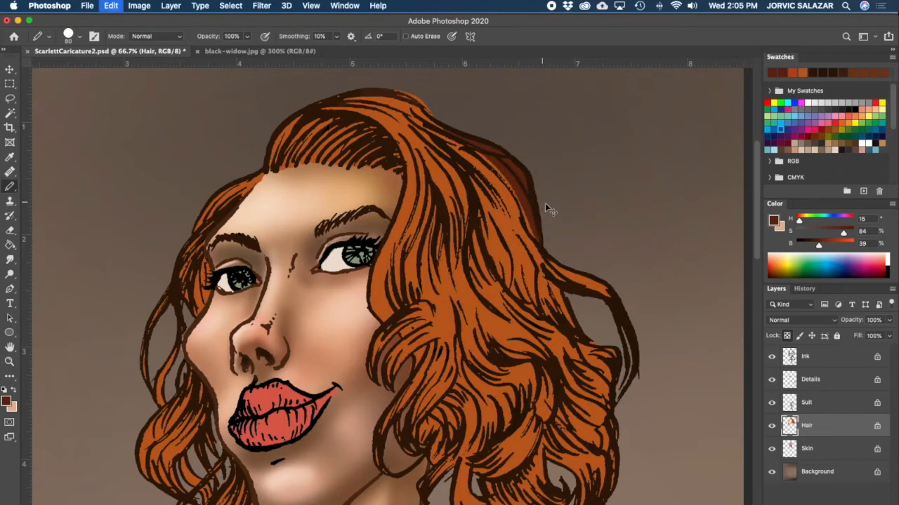
- Switch to the Brush tool with the 80 px Soft Round Pressure Opacity preset and shade the upper outer edge of the hair
{"action": "right_click", "coordinate": [11, 188]}
{"action": "left_click", "coordinate": [63, 184]}
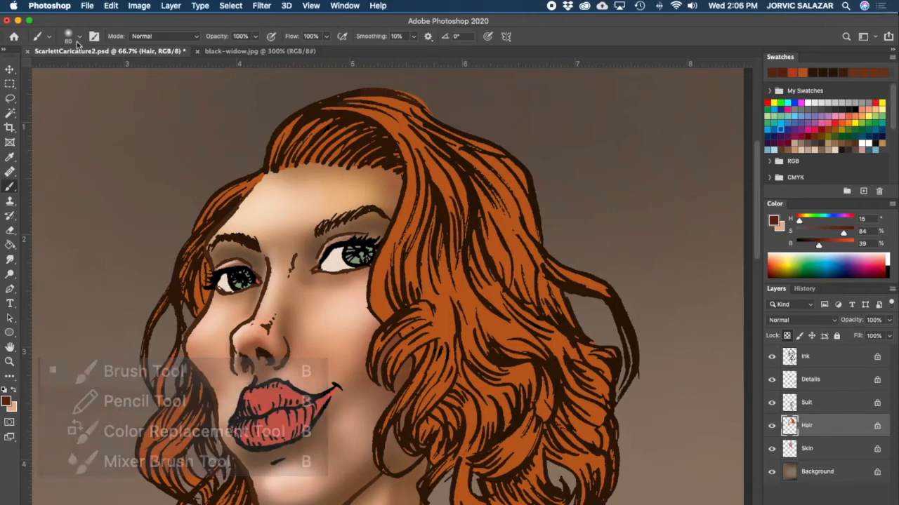
{"action": "left_click", "coordinate": [80, 37]}
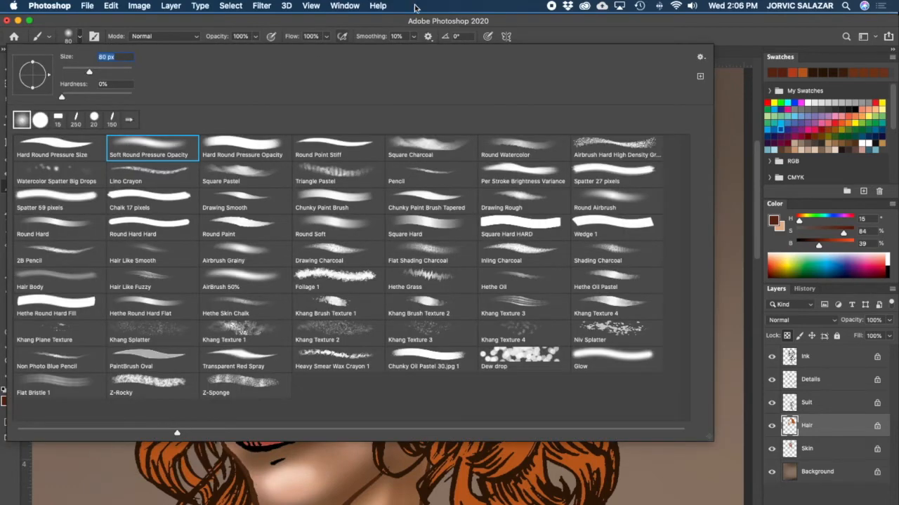
{"action": "left_click", "coordinate": [401, 24]}
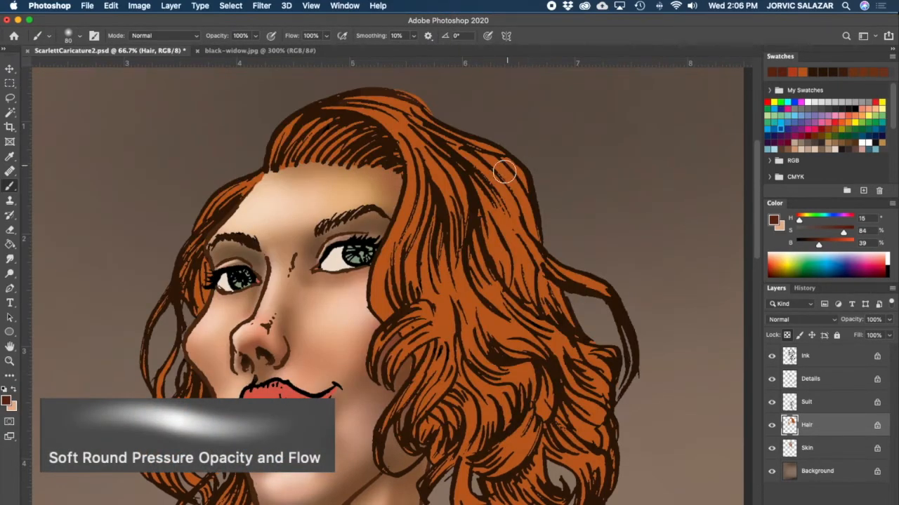
{"action": "left_click", "coordinate": [80, 36]}
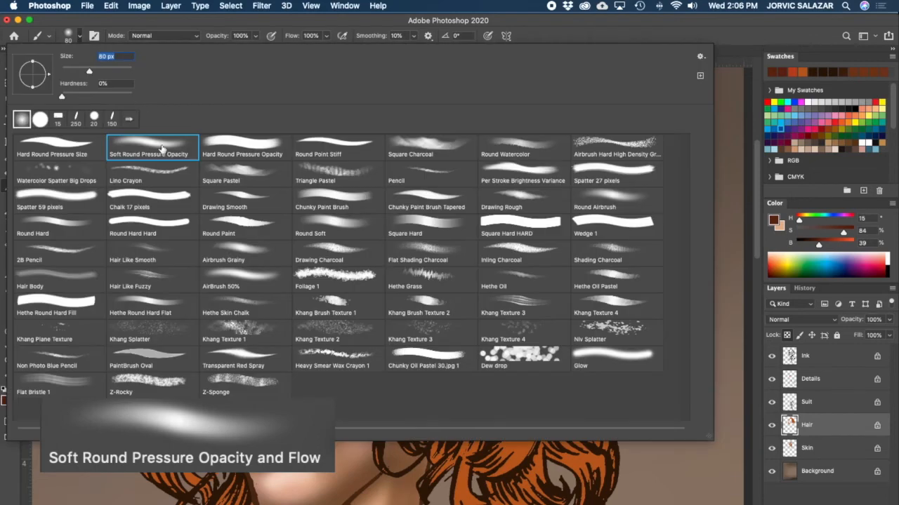
{"action": "left_click", "coordinate": [581, 24]}
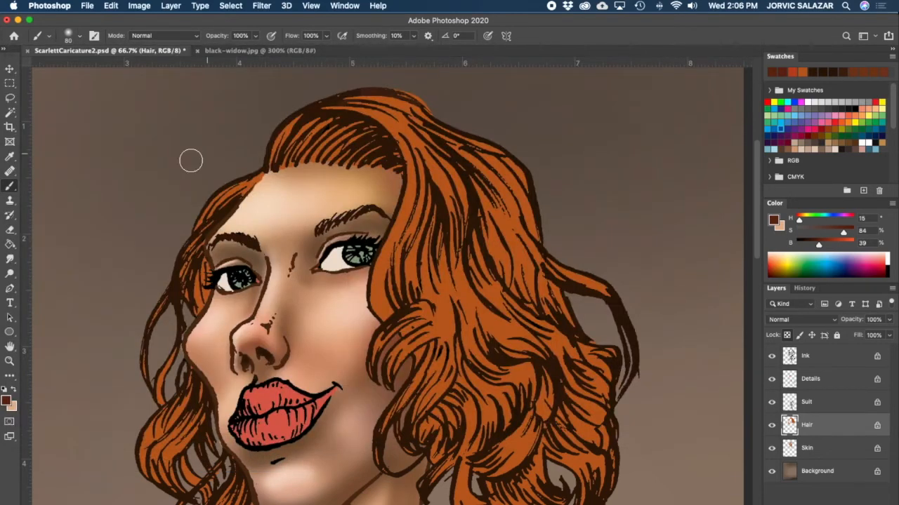
{"action": "left_click_drag", "start_coordinate": [521, 128], "coordinate": [537, 208]}
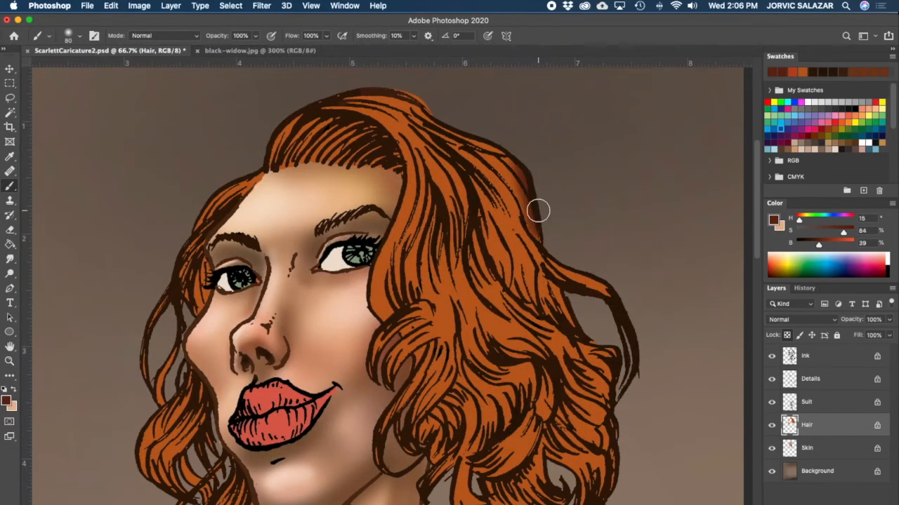
- Set the brush to 200 px and 35% opacity and soften the shadow along the hair's outer edge
{"action": "key", "text": "]"}
{"action": "key", "text": "]"}
{"action": "key", "text": "]"}
{"action": "key", "text": "]"}
{"action": "left_click", "coordinate": [255, 35]}
{"action": "left_click_drag", "start_coordinate": [258, 51], "coordinate": [222, 52]}
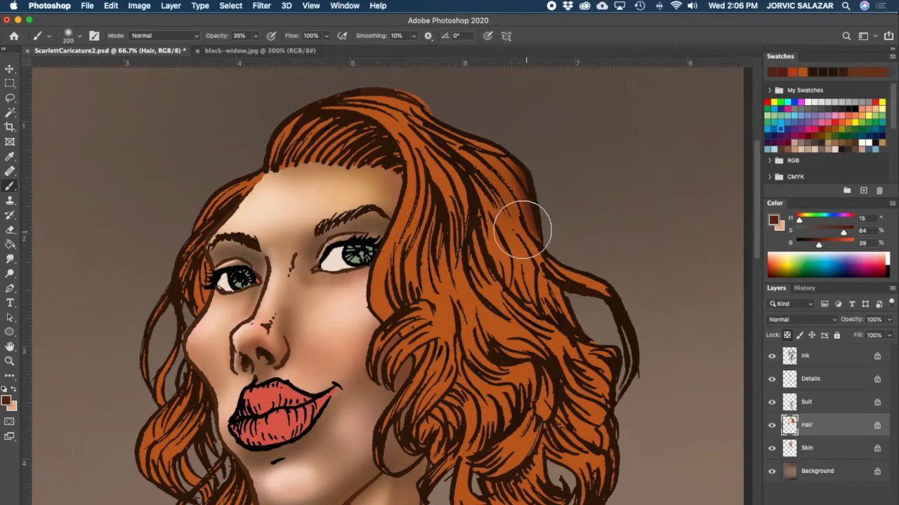
- Shade between the middle strands and down to the outer flick of hair, reducing the brush from 80 to 40 px
{"action": "key", "text": "bracketleft"}
{"action": "key", "text": "bracketleft"}
{"action": "key", "text": "bracketleft"}
{"action": "key", "text": "bracketleft"}
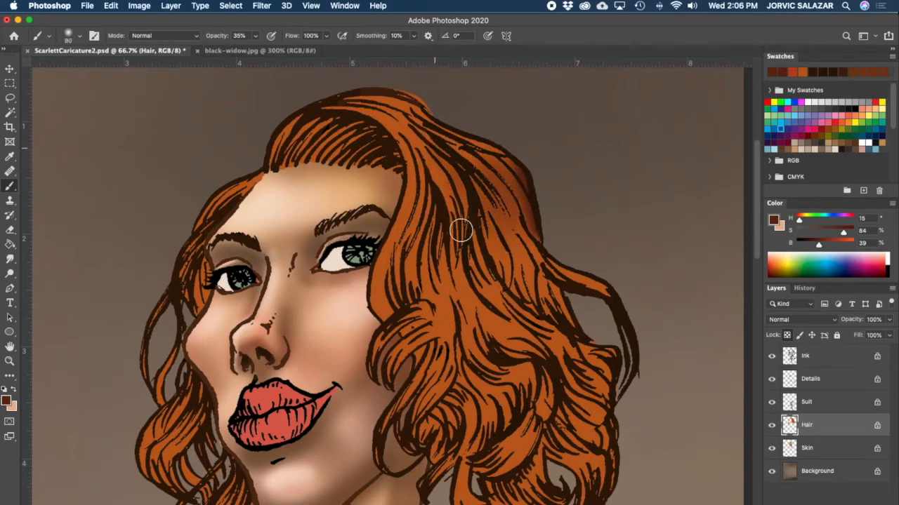
{"action": "mouse_move", "coordinate": [465, 250]}
{"action": "left_mouse_down"}
{"action": "mouse_move", "coordinate": [485, 302]}
{"action": "mouse_move", "coordinate": [428, 187]}
{"action": "mouse_move", "coordinate": [428, 270]}
{"action": "mouse_move", "coordinate": [424, 204]}
{"action": "mouse_move", "coordinate": [389, 280]}
{"action": "mouse_move", "coordinate": [413, 243]}
{"action": "mouse_move", "coordinate": [443, 237]}
{"action": "mouse_move", "coordinate": [436, 281]}
{"action": "mouse_move", "coordinate": [445, 276]}
{"action": "mouse_move", "coordinate": [464, 313]}
{"action": "mouse_move", "coordinate": [499, 220]}
{"action": "mouse_move", "coordinate": [497, 299]}
{"action": "mouse_move", "coordinate": [480, 251]}
{"action": "mouse_move", "coordinate": [520, 325]}
{"action": "mouse_move", "coordinate": [492, 195]}
{"action": "mouse_move", "coordinate": [542, 320]}
{"action": "mouse_move", "coordinate": [513, 217]}
{"action": "mouse_move", "coordinate": [567, 325]}
{"action": "mouse_move", "coordinate": [521, 246]}
{"action": "mouse_move", "coordinate": [486, 226]}
{"action": "mouse_move", "coordinate": [582, 325]}
{"action": "left_mouse_up"}
{"action": "key", "text": "bracketleft"}
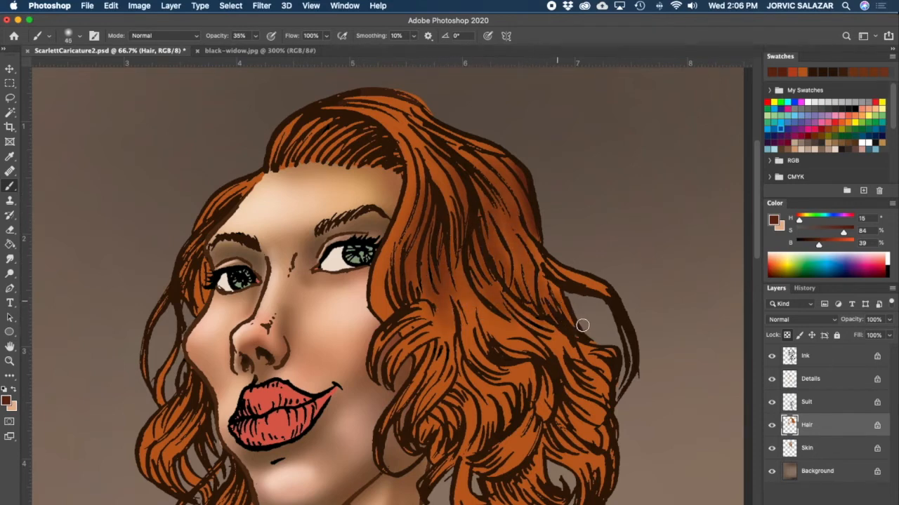
- Shade the swept hair above the forehead with a larger soft brush in the reddish brown
{"action": "key", "text": "bracketright"}
{"action": "key", "text": "bracketright"}
{"action": "key", "text": "bracketright"}
{"action": "mouse_move", "coordinate": [357, 130]}
{"action": "left_mouse_down"}
{"action": "mouse_move", "coordinate": [328, 124]}
{"action": "mouse_move", "coordinate": [384, 166]}
{"action": "left_mouse_up"}
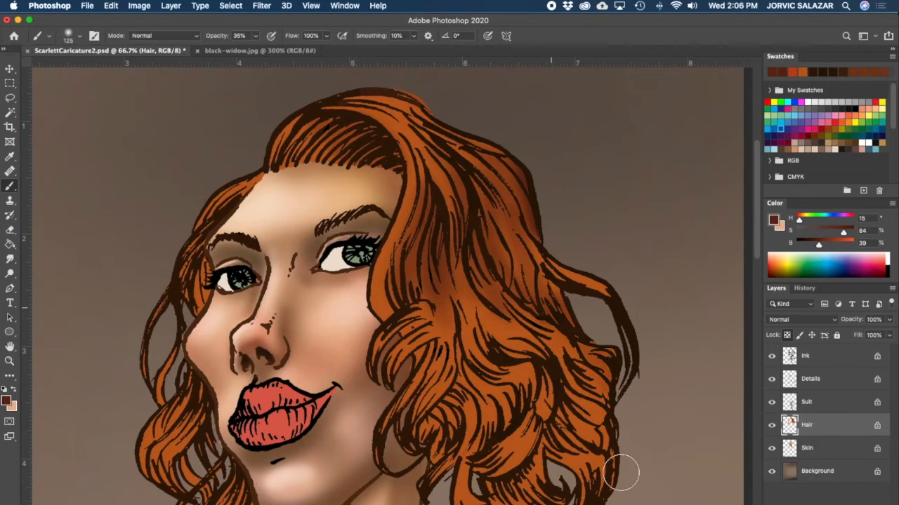
- Shade the outer lower curls on the near side in the soft reddish brown, reducing the brush from 125 to 80 px
{"action": "key", "text": "bracketright"}
{"action": "key", "text": "bracketright"}
{"action": "key", "text": "bracketright"}
{"action": "key", "text": "bracketleft"}
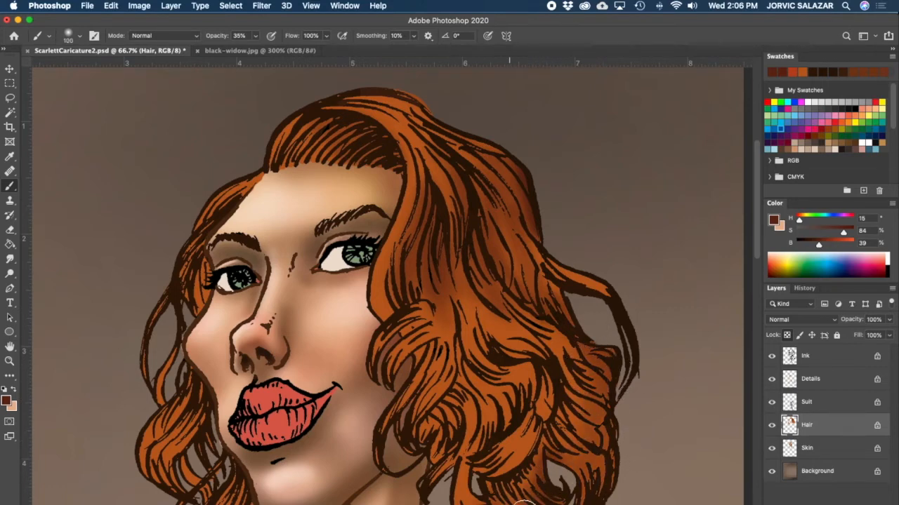
{"action": "key", "text": "bracketleft"}
{"action": "key", "text": "bracketleft"}
{"action": "key", "text": "bracketleft"}
{"action": "key", "text": "bracketleft"}
{"action": "key", "text": "bracketright"}
{"action": "key", "text": "bracketright"}
{"action": "key", "text": "bracketright"}
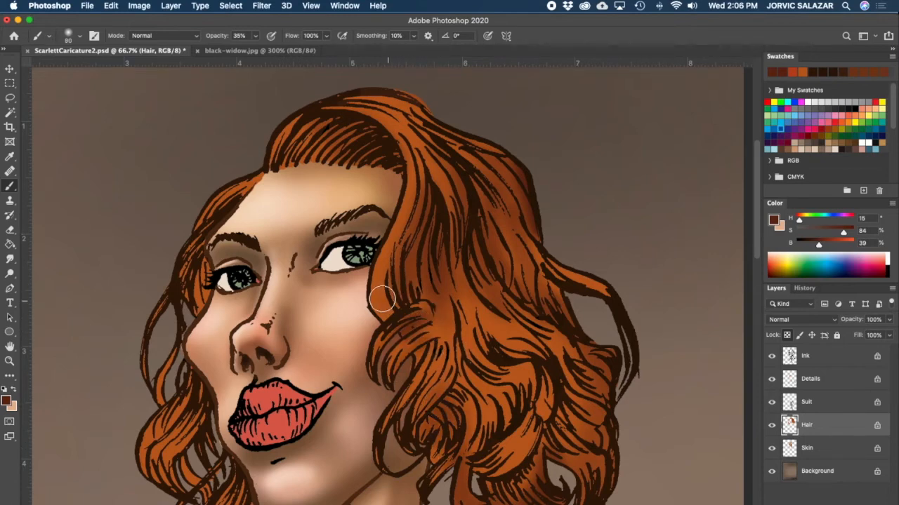
- Deepen the soft shading in the strands beside the cheek, the outer curls and the middle hair with an 80 to 90 px brush
{"action": "mouse_move", "coordinate": [395, 283]}
{"action": "left_mouse_down"}
{"action": "mouse_move", "coordinate": [437, 184]}
{"action": "mouse_move", "coordinate": [456, 285]}
{"action": "mouse_move", "coordinate": [505, 292]}
{"action": "mouse_move", "coordinate": [480, 272]}
{"action": "mouse_move", "coordinate": [494, 270]}
{"action": "mouse_move", "coordinate": [510, 310]}
{"action": "mouse_move", "coordinate": [487, 274]}
{"action": "mouse_move", "coordinate": [522, 238]}
{"action": "mouse_move", "coordinate": [577, 288]}
{"action": "mouse_move", "coordinate": [584, 388]}
{"action": "mouse_move", "coordinate": [499, 280]}
{"action": "mouse_move", "coordinate": [557, 389]}
{"action": "mouse_move", "coordinate": [474, 326]}
{"action": "mouse_move", "coordinate": [552, 381]}
{"action": "mouse_move", "coordinate": [541, 428]}
{"action": "mouse_move", "coordinate": [515, 357]}
{"action": "mouse_move", "coordinate": [531, 452]}
{"action": "mouse_move", "coordinate": [542, 419]}
{"action": "mouse_move", "coordinate": [481, 487]}
{"action": "mouse_move", "coordinate": [536, 433]}
{"action": "mouse_move", "coordinate": [530, 403]}
{"action": "mouse_move", "coordinate": [481, 436]}
{"action": "left_mouse_up"}
{"action": "key", "text": "bracketleft"}
{"action": "key", "text": "bracketleft"}
{"action": "key", "text": "bracketright"}
{"action": "mouse_move", "coordinate": [610, 373]}
{"action": "left_mouse_down"}
{"action": "mouse_move", "coordinate": [587, 367]}
{"action": "mouse_move", "coordinate": [567, 409]}
{"action": "mouse_move", "coordinate": [616, 443]}
{"action": "mouse_move", "coordinate": [540, 319]}
{"action": "mouse_move", "coordinate": [542, 343]}
{"action": "left_mouse_up"}
{"action": "key", "text": "bracketright"}
{"action": "mouse_move", "coordinate": [505, 213]}
{"action": "left_mouse_down"}
{"action": "mouse_move", "coordinate": [594, 361]}
{"action": "mouse_move", "coordinate": [533, 277]}
{"action": "mouse_move", "coordinate": [491, 177]}
{"action": "mouse_move", "coordinate": [590, 354]}
{"action": "mouse_move", "coordinate": [615, 427]}
{"action": "mouse_move", "coordinate": [597, 419]}
{"action": "mouse_move", "coordinate": [532, 504]}
{"action": "left_mouse_up"}
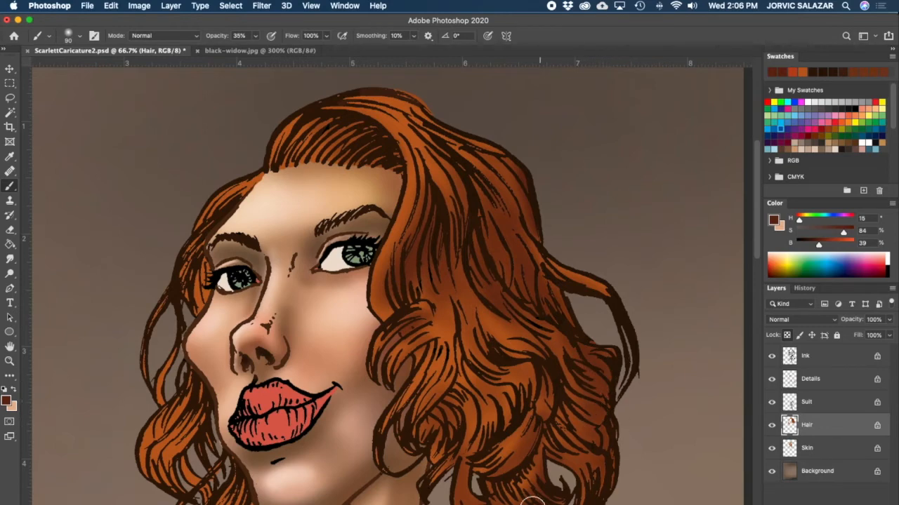
- Shade the far-side hair and the curls below the jaw in reddish brown, reducing the brush to 80 px
{"action": "left_click_drag", "start_coordinate": [441, 429], "coordinate": [473, 328]}
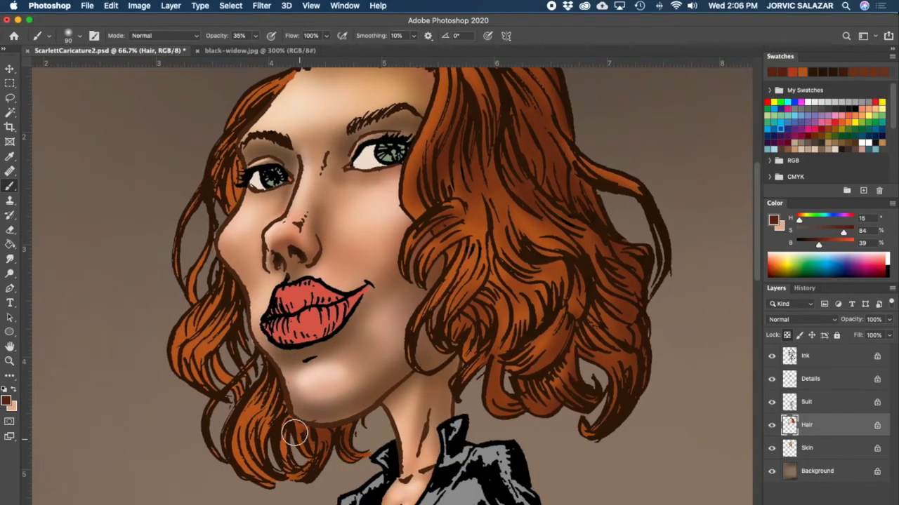
{"action": "key", "text": "bracketleft"}
{"action": "key", "text": "bracketleft"}
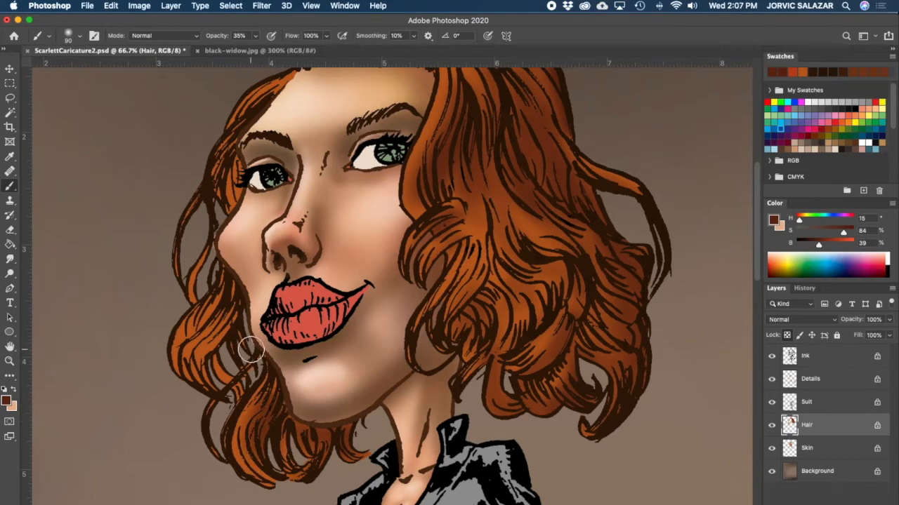
{"action": "key", "text": "bracketright"}
{"action": "scroll", "coordinate": [273, 197], "scroll_direction": "up", "scroll_amount": 5}
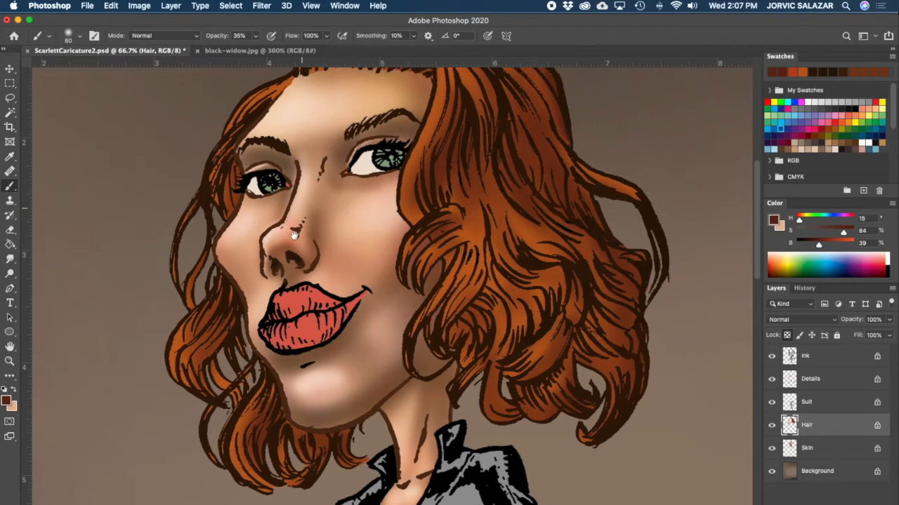
{"action": "scroll", "coordinate": [599, 367], "scroll_direction": "down", "scroll_amount": 4}
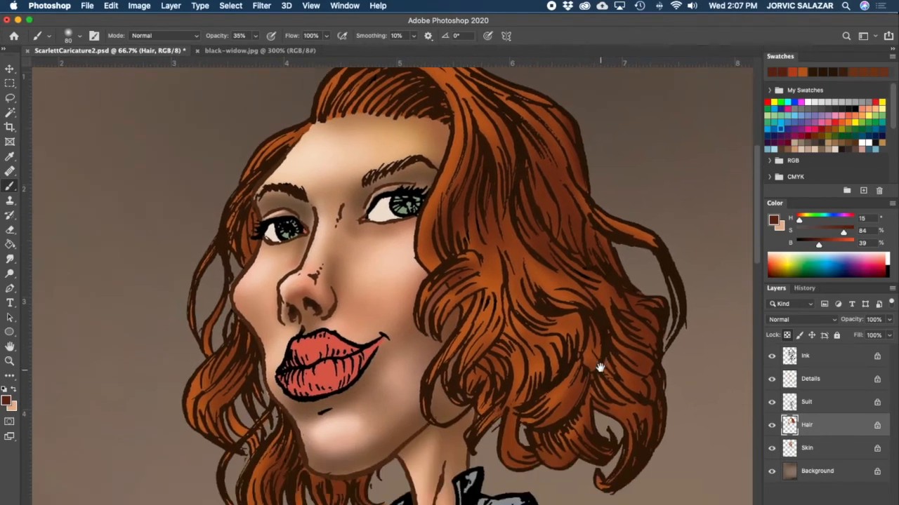
{"action": "scroll", "coordinate": [421, 227], "scroll_direction": "up", "scroll_amount": 3}
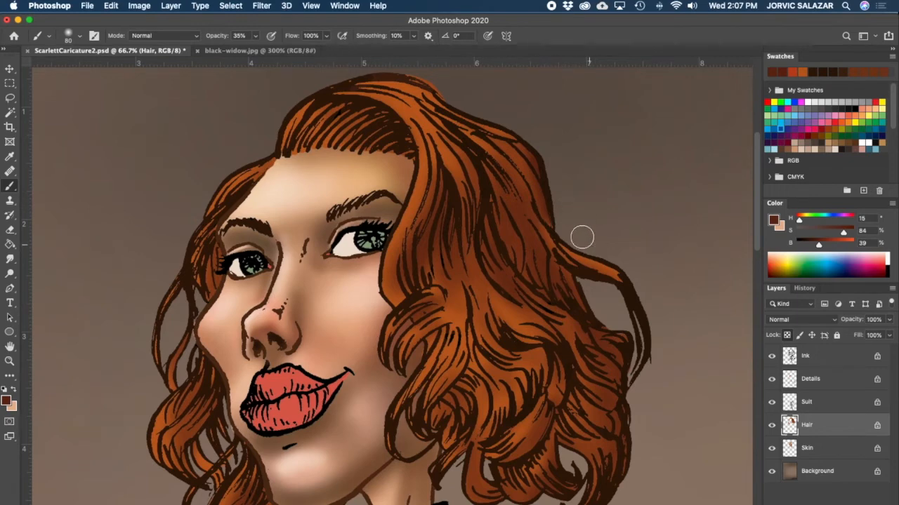
- Using Hard Round Pressure Size and a darker brown (H 15, S 90, B 29), paint fine shadow strands in the hair beside the face
{"action": "left_click", "coordinate": [81, 37]}
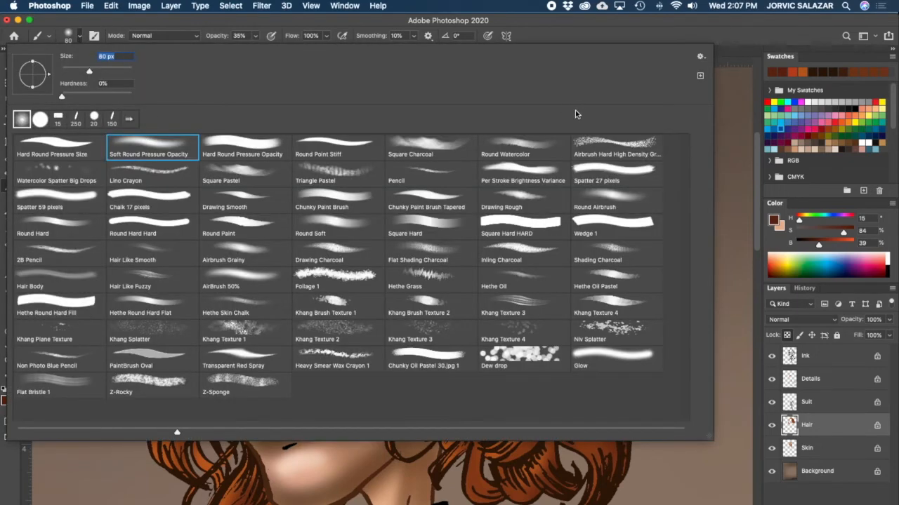
{"action": "left_click", "coordinate": [64, 148]}
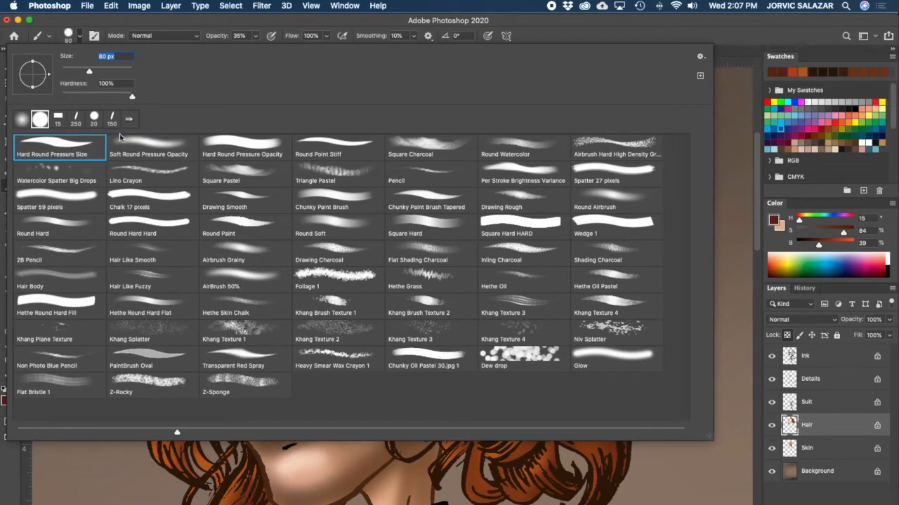
{"action": "left_click", "coordinate": [319, 25]}
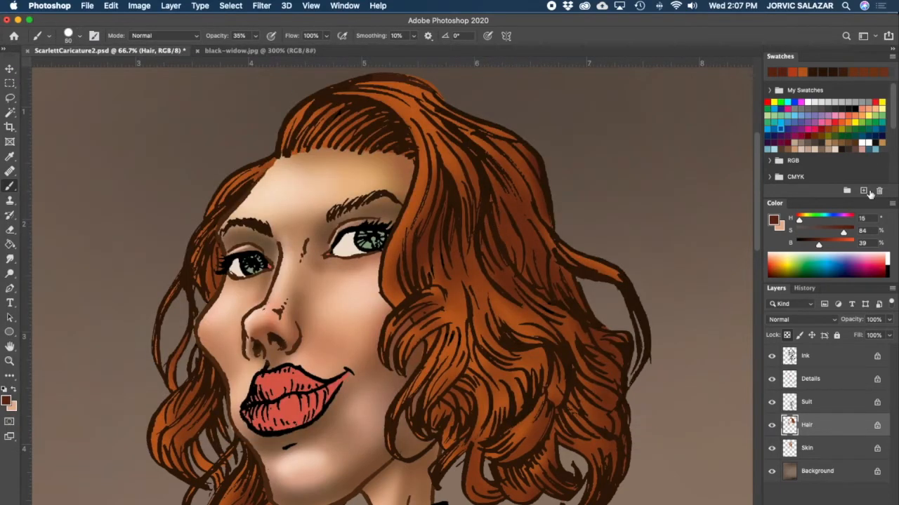
{"action": "left_click_drag", "start_coordinate": [818, 246], "coordinate": [812, 246]}
{"action": "left_click", "coordinate": [846, 231]}
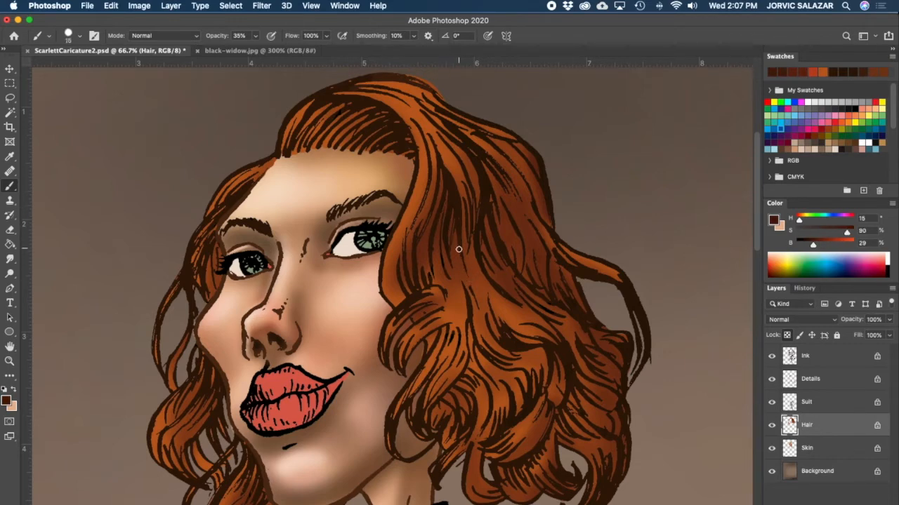
{"action": "left_click_drag", "start_coordinate": [471, 319], "coordinate": [440, 208]}
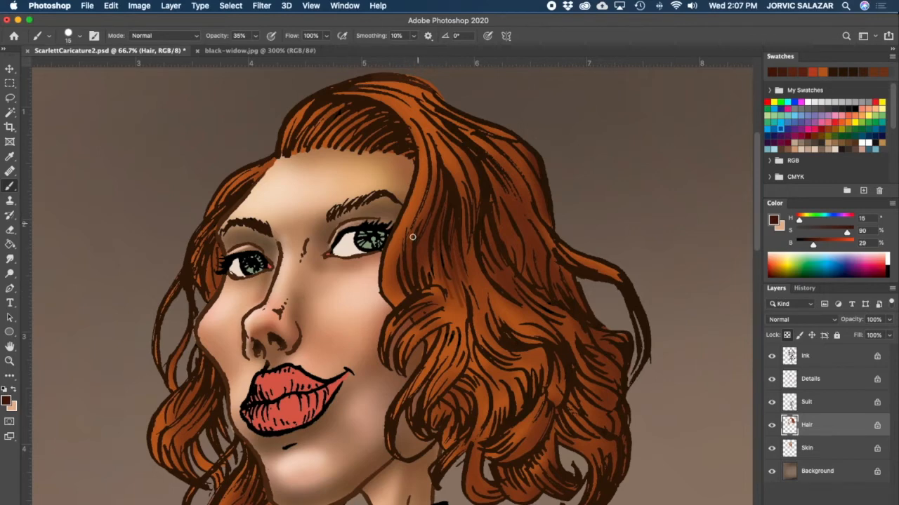
{"action": "mouse_move", "coordinate": [431, 141]}
{"action": "left_mouse_down"}
{"action": "mouse_move", "coordinate": [395, 271]}
{"action": "mouse_move", "coordinate": [404, 283]}
{"action": "mouse_move", "coordinate": [396, 286]}
{"action": "mouse_move", "coordinate": [402, 264]}
{"action": "mouse_move", "coordinate": [402, 297]}
{"action": "mouse_move", "coordinate": [400, 241]}
{"action": "mouse_move", "coordinate": [400, 296]}
{"action": "mouse_move", "coordinate": [392, 265]}
{"action": "mouse_move", "coordinate": [425, 211]}
{"action": "mouse_move", "coordinate": [444, 148]}
{"action": "left_mouse_up"}
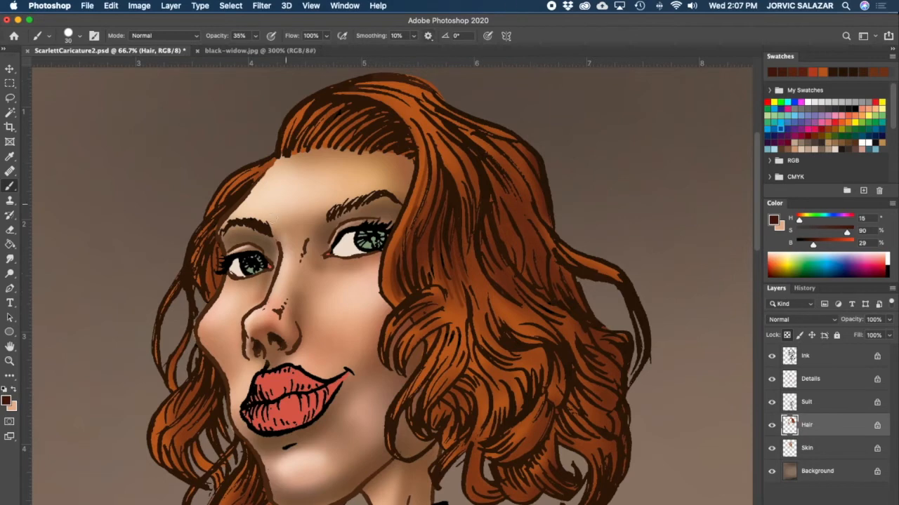
- Switch to the Hard Round Pressure Opacity brush at 15 px and darken the long strands framing the near side of the face
{"action": "left_click", "coordinate": [80, 35]}
{"action": "left_click", "coordinate": [264, 140]}
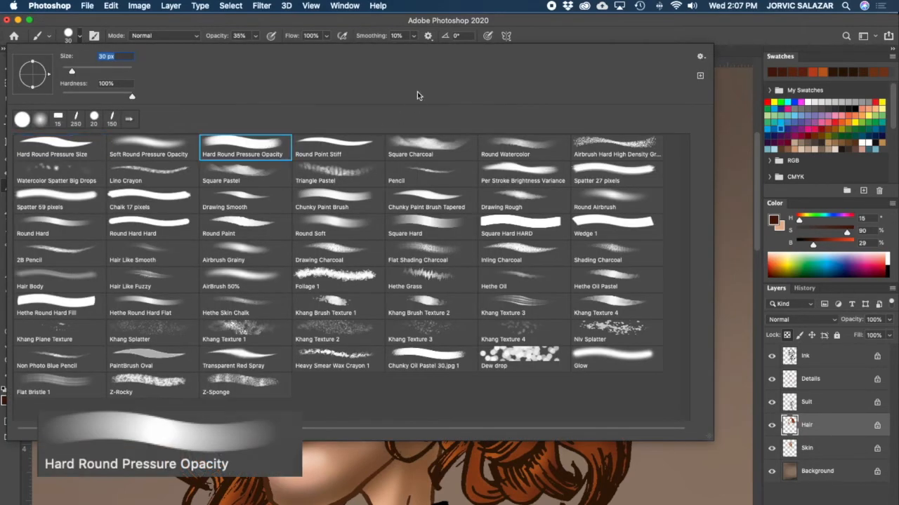
{"action": "left_click", "coordinate": [528, 29]}
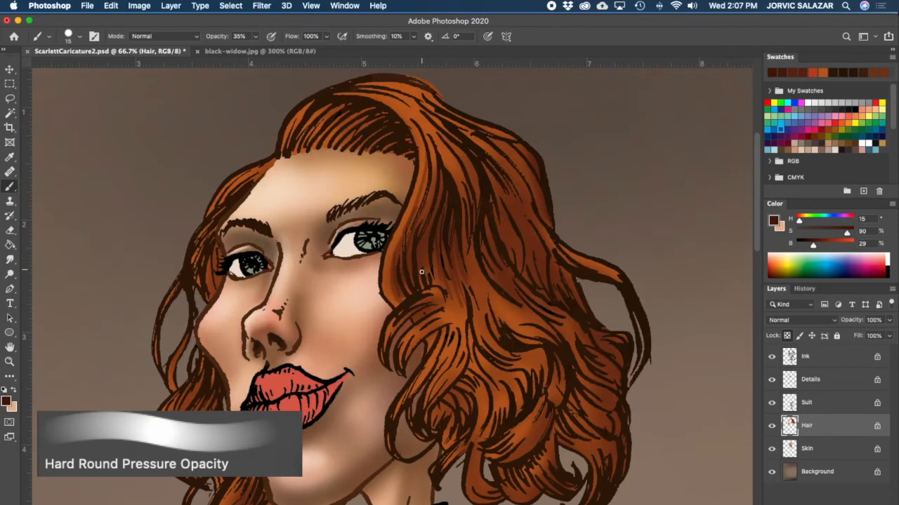
{"action": "mouse_move", "coordinate": [393, 256]}
{"action": "left_mouse_down"}
{"action": "mouse_move", "coordinate": [429, 158]}
{"action": "mouse_move", "coordinate": [404, 245]}
{"action": "mouse_move", "coordinate": [415, 113]}
{"action": "mouse_move", "coordinate": [442, 146]}
{"action": "mouse_move", "coordinate": [466, 228]}
{"action": "mouse_move", "coordinate": [464, 197]}
{"action": "mouse_move", "coordinate": [470, 248]}
{"action": "mouse_move", "coordinate": [409, 123]}
{"action": "mouse_move", "coordinate": [460, 195]}
{"action": "mouse_move", "coordinate": [441, 139]}
{"action": "mouse_move", "coordinate": [410, 108]}
{"action": "mouse_move", "coordinate": [442, 158]}
{"action": "left_mouse_up"}
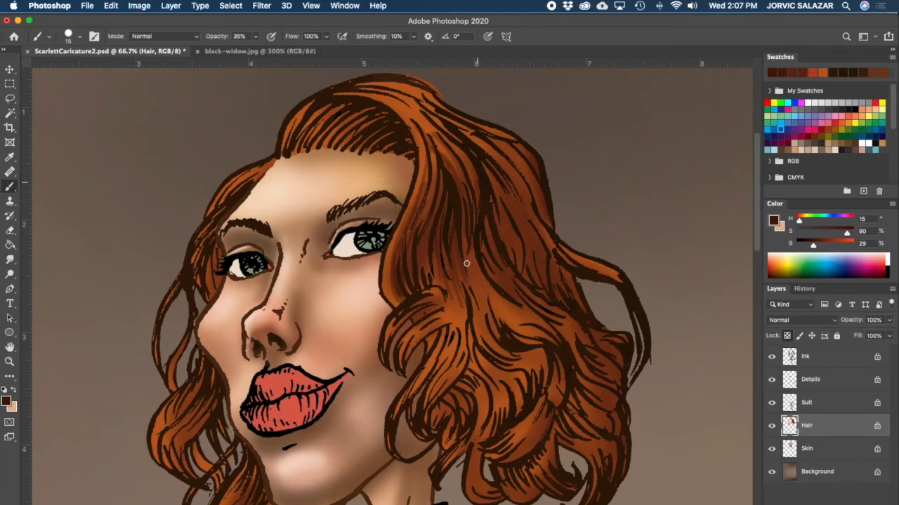
- Paint dark brown strands from the middle of the hair down into the curls, redoing the first stroke
{"action": "left_click_drag", "start_coordinate": [467, 257], "coordinate": [502, 316]}
{"action": "key", "text": "super+z"}
{"action": "left_click_drag", "start_coordinate": [471, 263], "coordinate": [517, 327]}
{"action": "key", "text": "["}
{"action": "key", "text": "["}
{"action": "key", "text": "bracketright"}
{"action": "mouse_move", "coordinate": [452, 266]}
{"action": "left_mouse_down"}
{"action": "mouse_move", "coordinate": [457, 335]}
{"action": "mouse_move", "coordinate": [436, 339]}
{"action": "left_mouse_up"}
{"action": "mouse_move", "coordinate": [447, 261]}
{"action": "left_mouse_down"}
{"action": "mouse_move", "coordinate": [453, 342]}
{"action": "mouse_move", "coordinate": [446, 278]}
{"action": "mouse_move", "coordinate": [428, 389]}
{"action": "left_mouse_up"}
- Add fine dark strands to the curls beside the cheek with a 10 px brush
{"action": "key", "text": "bracketleft"}
{"action": "key", "text": "bracketleft"}
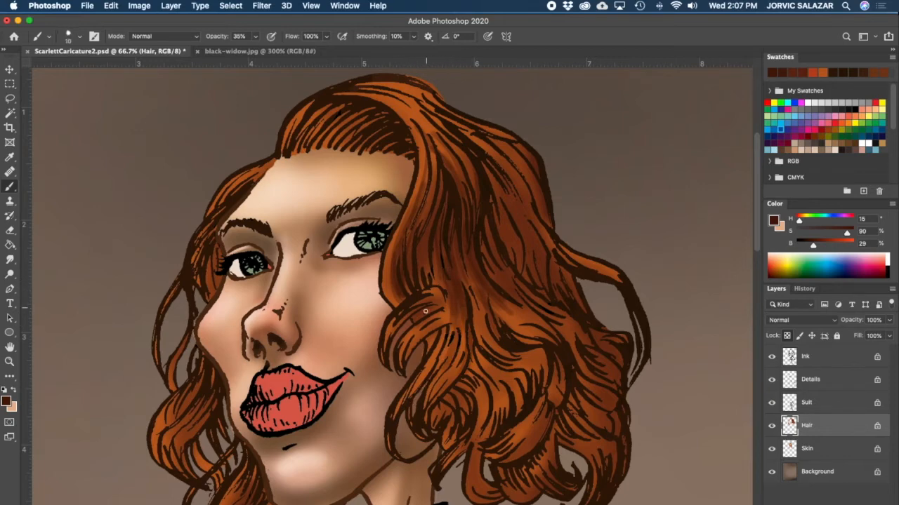
{"action": "mouse_move", "coordinate": [409, 350]}
{"action": "left_mouse_down"}
{"action": "mouse_move", "coordinate": [465, 316]}
{"action": "mouse_move", "coordinate": [448, 316]}
{"action": "mouse_move", "coordinate": [419, 335]}
{"action": "left_mouse_up"}
{"action": "left_click_drag", "start_coordinate": [446, 298], "coordinate": [421, 303]}
{"action": "mouse_move", "coordinate": [478, 351]}
{"action": "left_mouse_down"}
{"action": "mouse_move", "coordinate": [523, 386]}
{"action": "mouse_move", "coordinate": [481, 354]}
{"action": "left_mouse_up"}
- Darken the recesses of the lower near-side curls in dark brown, enlarging the brush from 15 to 25 px
{"action": "key", "text": "bracketleft"}
{"action": "key", "text": "bracketright"}
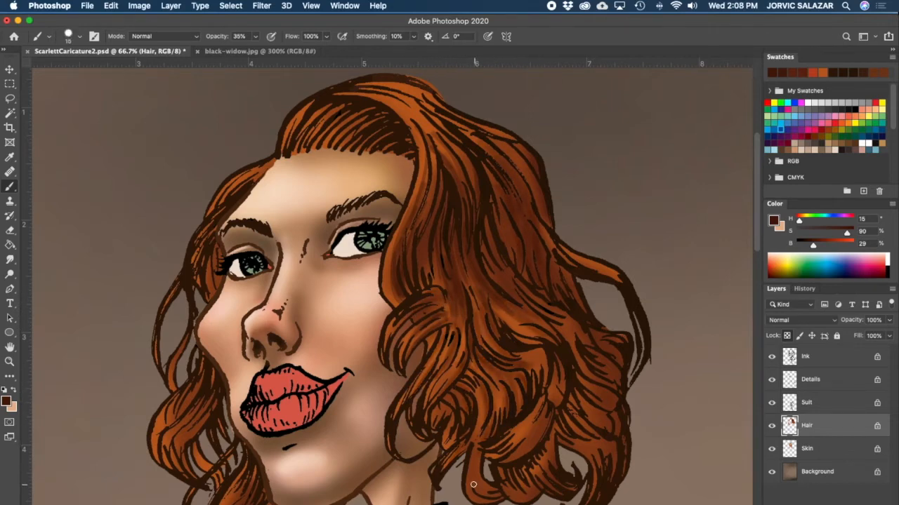
{"action": "mouse_move", "coordinate": [468, 479]}
{"action": "left_mouse_down"}
{"action": "mouse_move", "coordinate": [484, 426]}
{"action": "mouse_move", "coordinate": [471, 452]}
{"action": "mouse_move", "coordinate": [510, 492]}
{"action": "mouse_move", "coordinate": [477, 460]}
{"action": "left_mouse_up"}
{"action": "key", "text": "bracketright"}
{"action": "key", "text": "bracketright"}
{"action": "key", "text": "bracketright"}
{"action": "mouse_move", "coordinate": [540, 485]}
{"action": "left_mouse_down"}
{"action": "mouse_move", "coordinate": [510, 495]}
{"action": "mouse_move", "coordinate": [540, 495]}
{"action": "mouse_move", "coordinate": [527, 462]}
{"action": "mouse_move", "coordinate": [535, 489]}
{"action": "mouse_move", "coordinate": [566, 482]}
{"action": "mouse_move", "coordinate": [533, 461]}
{"action": "mouse_move", "coordinate": [553, 418]}
{"action": "mouse_move", "coordinate": [484, 461]}
{"action": "mouse_move", "coordinate": [535, 410]}
{"action": "left_mouse_up"}
{"action": "key", "text": "bracketleft"}
{"action": "key", "text": "bracketright"}
{"action": "key", "text": "bracketright"}
{"action": "left_click_drag", "start_coordinate": [600, 493], "coordinate": [574, 432]}
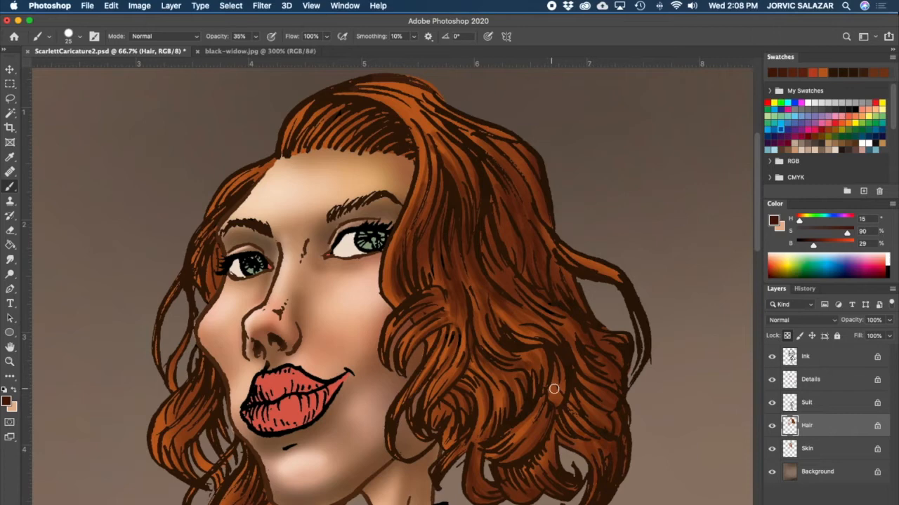
- Darken strands at the crown and in the far-side hair and curls, reducing the brush from 20 to 10 px
{"action": "key", "text": "bracketleft"}
{"action": "key", "text": "bracketright"}
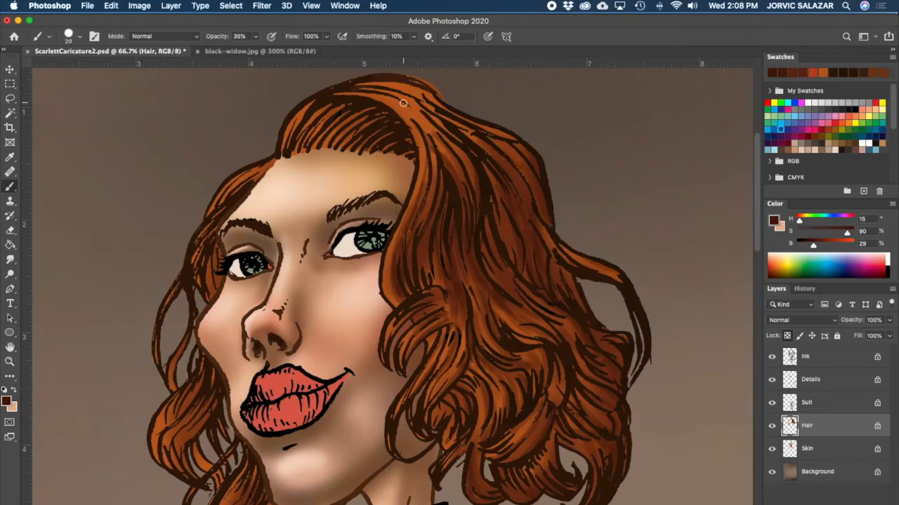
{"action": "key", "text": "bracketleft"}
{"action": "key", "text": "bracketleft"}
{"action": "left_click_drag", "start_coordinate": [319, 482], "coordinate": [300, 367]}
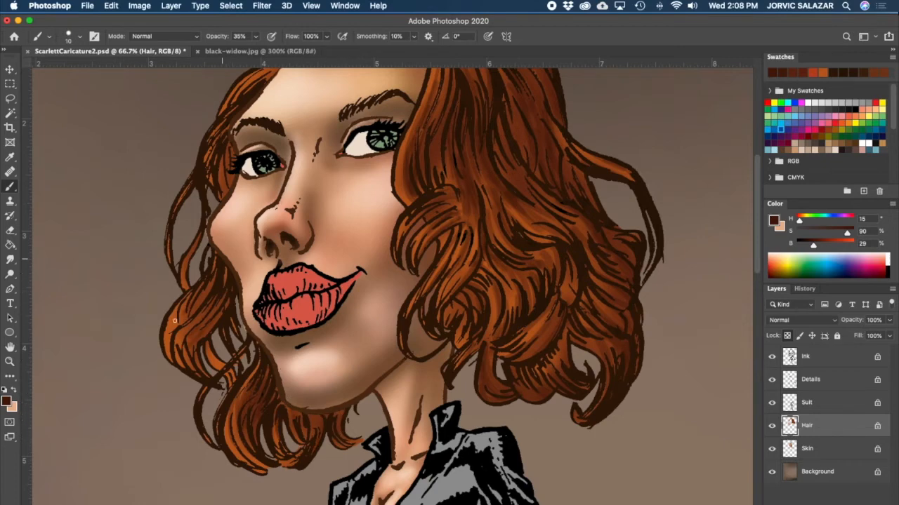
{"action": "scroll", "coordinate": [191, 348], "scroll_direction": "up", "scroll_amount": 5}
{"action": "left_click_drag", "start_coordinate": [247, 209], "coordinate": [176, 296]}
{"action": "left_click_drag", "start_coordinate": [552, 477], "coordinate": [490, 463]}
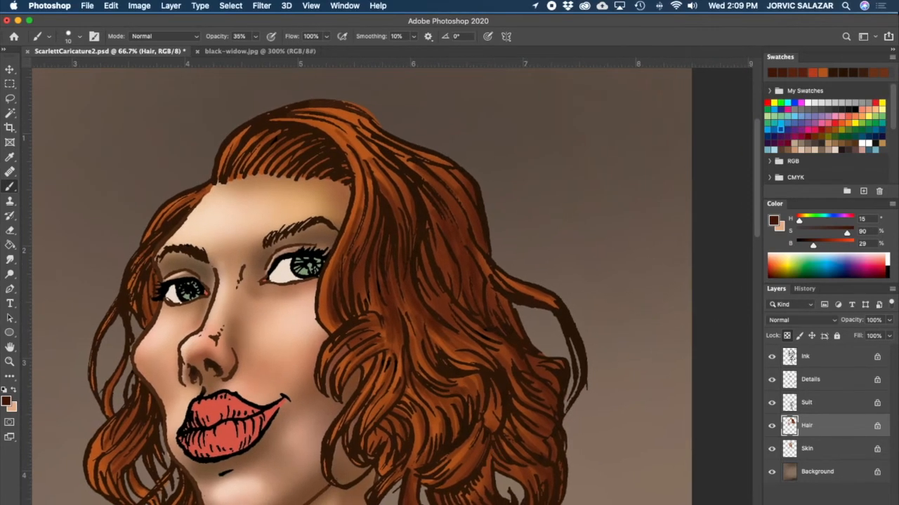
- Sample the bright orange from the crown (H 25, S 85, B 74) and paint lighter strands through the near-side hair
{"action": "left_click", "coordinate": [353, 112], "text": "alt"}
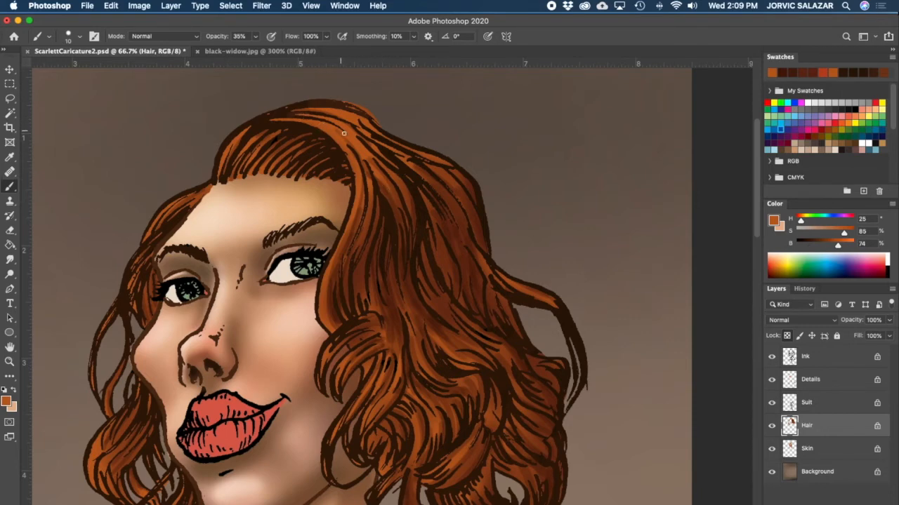
{"action": "left_click_drag", "start_coordinate": [356, 278], "coordinate": [402, 336]}
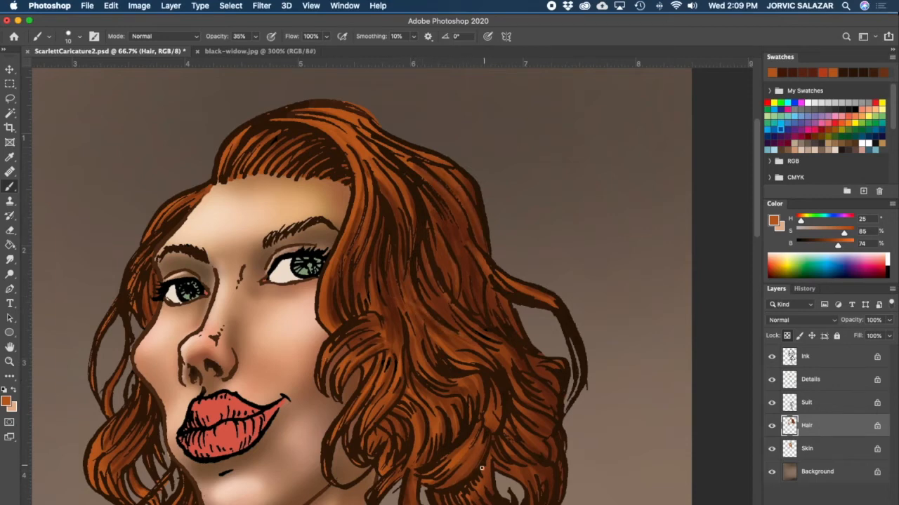
{"action": "mouse_move", "coordinate": [528, 467]}
{"action": "left_mouse_down"}
{"action": "mouse_move", "coordinate": [533, 500]}
{"action": "mouse_move", "coordinate": [552, 484]}
{"action": "left_mouse_up"}
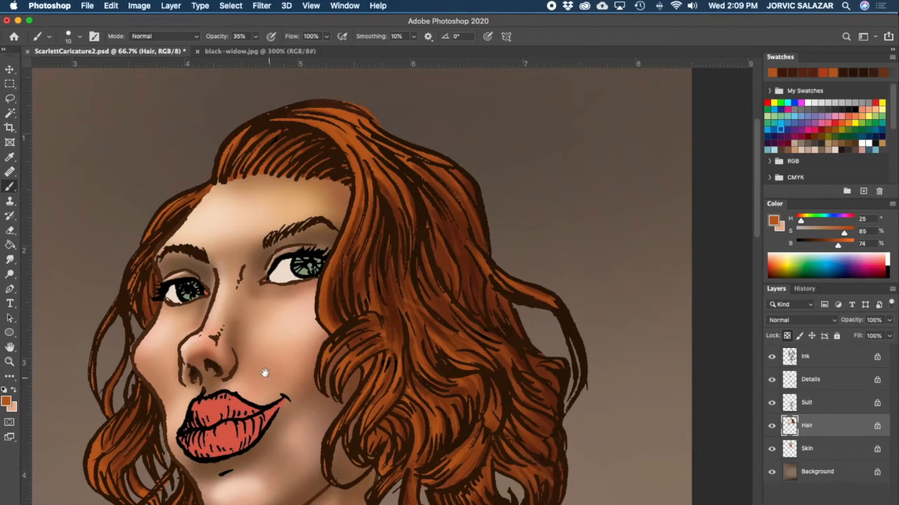
- Paint orange strands into the far-side curls, reducing the brush from 10 to 8 px
{"action": "scroll", "coordinate": [279, 388], "scroll_direction": "left", "scroll_amount": 3}
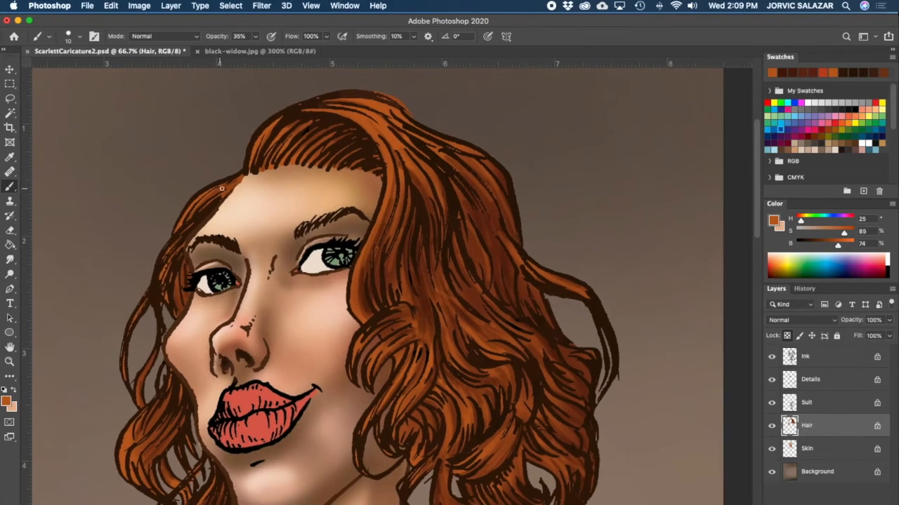
{"action": "left_click_drag", "start_coordinate": [128, 460], "coordinate": [156, 412]}
{"action": "key", "text": "bracketleft"}
{"action": "key", "text": "bracketleft"}
{"action": "scroll", "coordinate": [192, 455], "scroll_direction": "down", "scroll_amount": 3}
{"action": "mouse_move", "coordinate": [179, 432]}
{"action": "left_mouse_down"}
{"action": "mouse_move", "coordinate": [189, 409]}
{"action": "mouse_move", "coordinate": [204, 404]}
{"action": "left_mouse_up"}
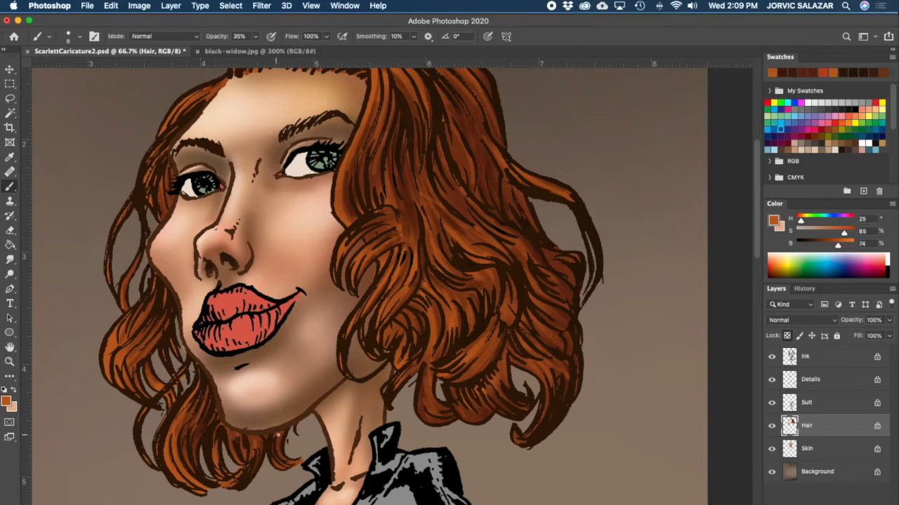
- Add thin orange strands down the back of the near-side hair and into its outer curls with the 8 px brush
{"action": "scroll", "coordinate": [375, 267], "scroll_direction": "up", "scroll_amount": 5}
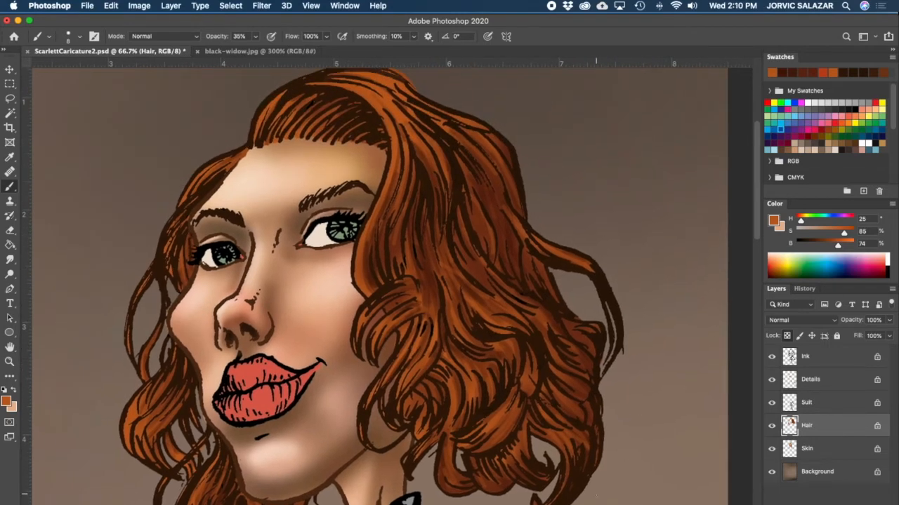
{"action": "left_click_drag", "start_coordinate": [429, 270], "coordinate": [428, 302]}
{"action": "left_click_drag", "start_coordinate": [465, 159], "coordinate": [507, 285]}
{"action": "left_click_drag", "start_coordinate": [451, 164], "coordinate": [490, 283]}
{"action": "left_click_drag", "start_coordinate": [524, 249], "coordinate": [541, 286]}
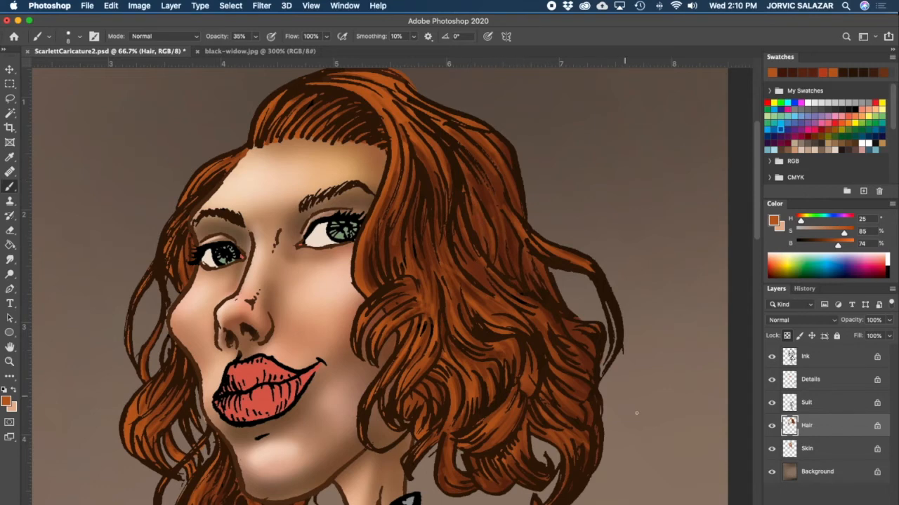
{"action": "left_click_drag", "start_coordinate": [581, 344], "coordinate": [595, 394]}
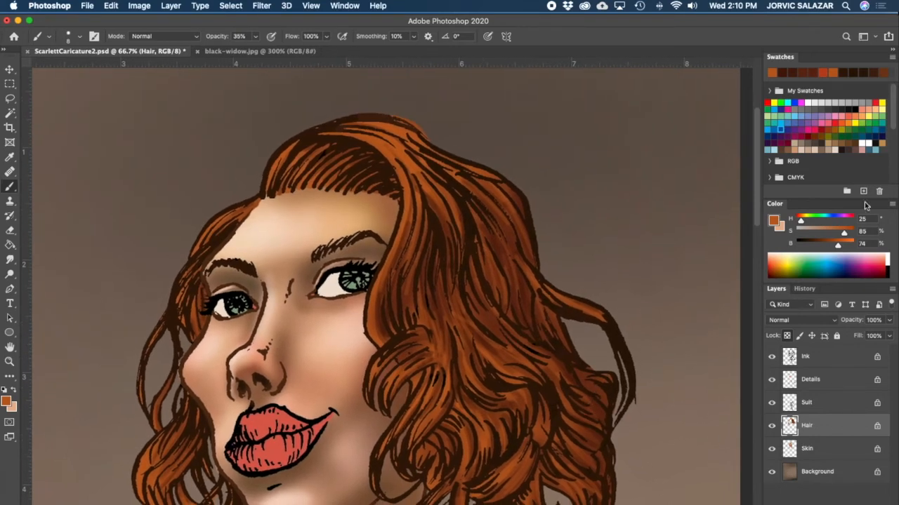
- Set the colour to golden orange (H 36, S 59, B 85) and paint highlights on the swept hair above the forehead
{"action": "left_click", "coordinate": [802, 221]}
{"action": "left_click_drag", "start_coordinate": [802, 221], "coordinate": [840, 242]}
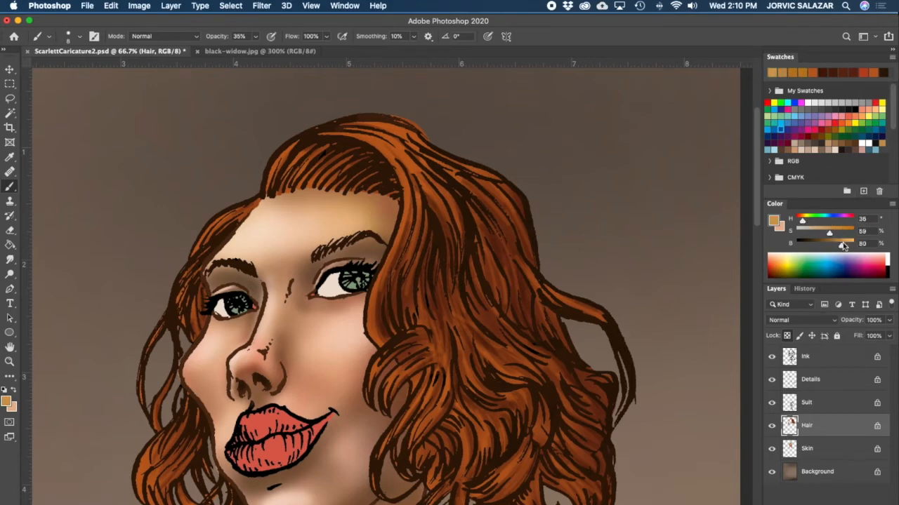
{"action": "left_click_drag", "start_coordinate": [841, 243], "coordinate": [844, 243]}
{"action": "left_click_drag", "start_coordinate": [270, 186], "coordinate": [294, 145]}
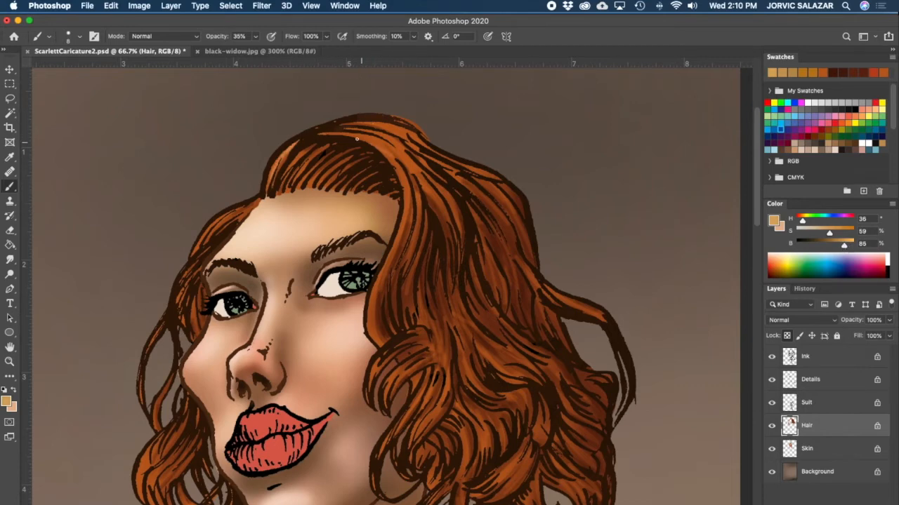
- Paint golden highlights along the far-side hair and its curls, enlarging the brush from 8 to 10 px
{"action": "left_click_drag", "start_coordinate": [243, 207], "coordinate": [195, 253]}
{"action": "left_click_drag", "start_coordinate": [235, 216], "coordinate": [211, 238]}
{"action": "mouse_move", "coordinate": [172, 373]}
{"action": "left_mouse_down"}
{"action": "mouse_move", "coordinate": [153, 407]}
{"action": "mouse_move", "coordinate": [160, 436]}
{"action": "left_mouse_up"}
{"action": "left_click_drag", "start_coordinate": [142, 494], "coordinate": [148, 456]}
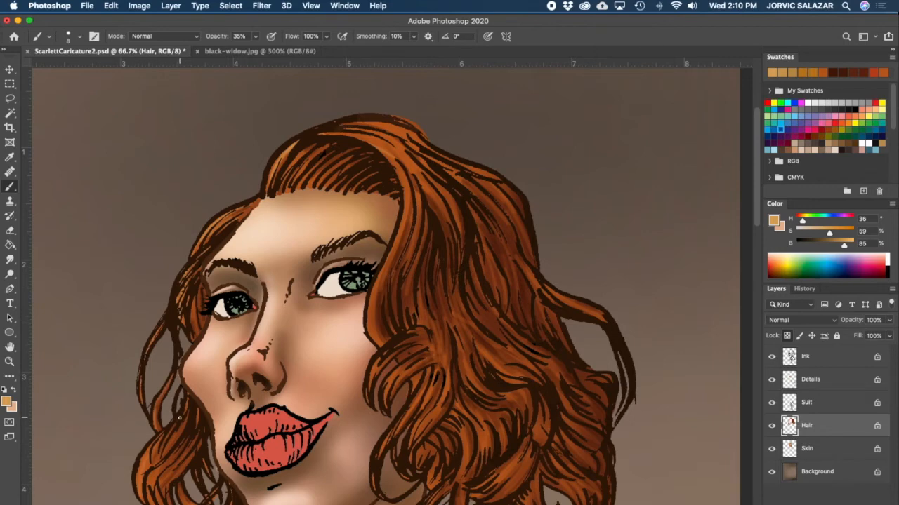
{"action": "key", "text": "bracketright"}
{"action": "key", "text": "bracketright"}
{"action": "mouse_move", "coordinate": [144, 491]}
{"action": "left_mouse_down"}
{"action": "mouse_move", "coordinate": [156, 439]}
{"action": "mouse_move", "coordinate": [175, 442]}
{"action": "left_mouse_up"}
{"action": "key", "text": "bracketleft"}
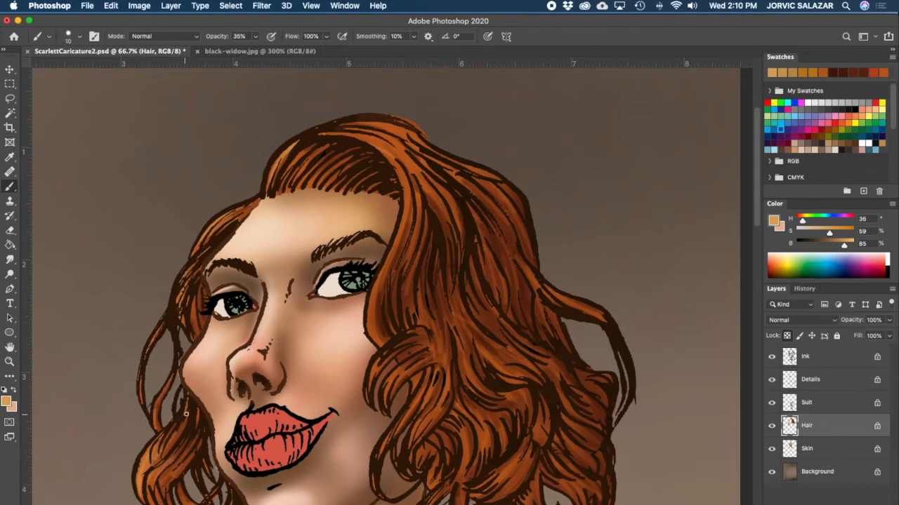
- Paint golden highlights into the lower far-side curls and the strands beside the far eye, reducing the brush to 7 px
{"action": "scroll", "coordinate": [327, 425], "scroll_direction": "down", "scroll_amount": 5}
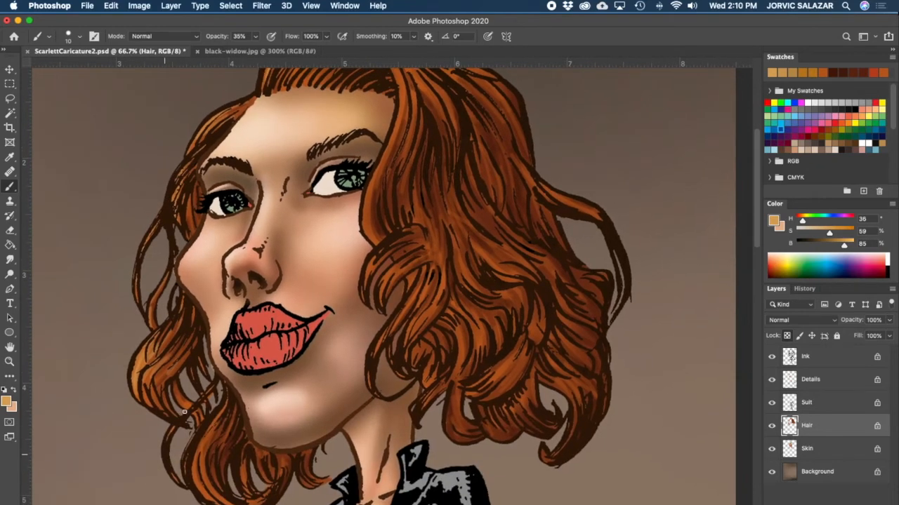
{"action": "left_click_drag", "start_coordinate": [195, 470], "coordinate": [194, 455]}
{"action": "left_click_drag", "start_coordinate": [199, 491], "coordinate": [198, 438]}
{"action": "key", "text": "super+z"}
{"action": "key", "text": "super+z"}
{"action": "mouse_move", "coordinate": [200, 491]}
{"action": "left_mouse_down"}
{"action": "mouse_move", "coordinate": [192, 467]}
{"action": "mouse_move", "coordinate": [221, 410]}
{"action": "left_mouse_up"}
{"action": "left_click_drag", "start_coordinate": [199, 463], "coordinate": [208, 428]}
{"action": "mouse_move", "coordinate": [204, 484]}
{"action": "left_mouse_down"}
{"action": "mouse_move", "coordinate": [209, 432]}
{"action": "mouse_move", "coordinate": [232, 398]}
{"action": "mouse_move", "coordinate": [214, 441]}
{"action": "mouse_move", "coordinate": [246, 483]}
{"action": "mouse_move", "coordinate": [217, 424]}
{"action": "left_mouse_up"}
{"action": "key", "text": "super+z"}
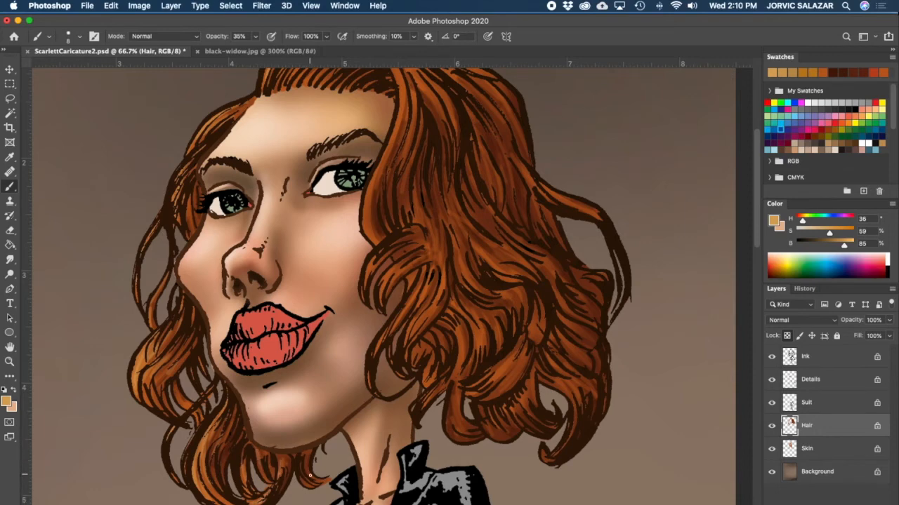
{"action": "left_click_drag", "start_coordinate": [175, 385], "coordinate": [192, 407]}
{"action": "left_click_drag", "start_coordinate": [188, 237], "coordinate": [194, 207]}
- Enlarge the brush and paint golden highlights along the swept hair over the crown and parting
{"action": "scroll", "coordinate": [201, 170], "scroll_direction": "up", "scroll_amount": 5}
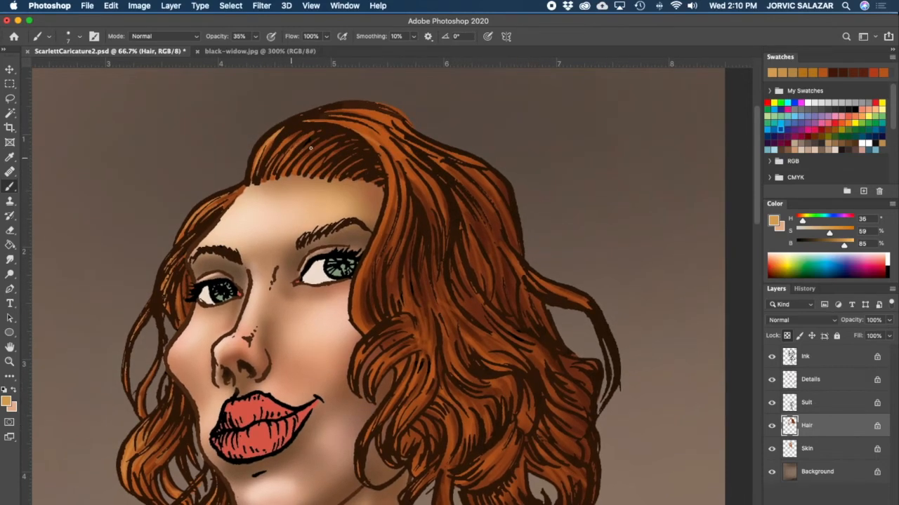
{"action": "scroll", "coordinate": [355, 345], "scroll_direction": "right", "scroll_amount": 5}
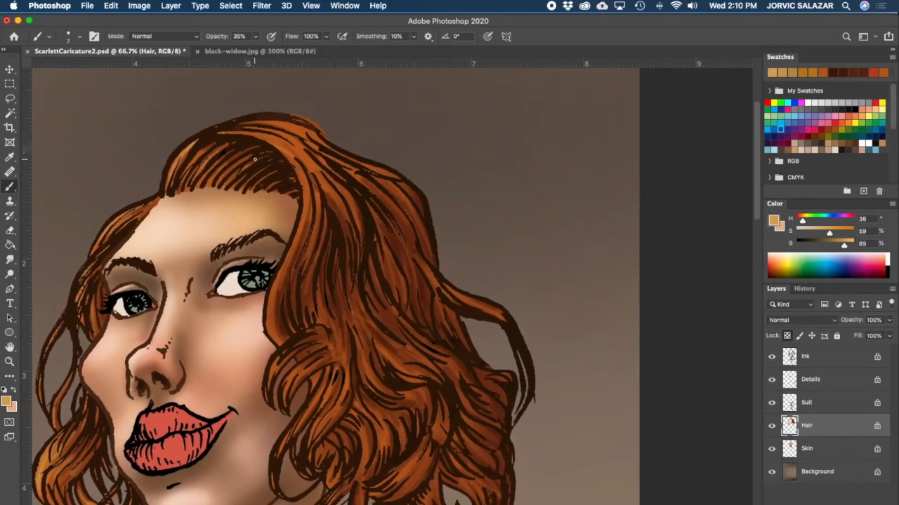
{"action": "left_click_drag", "start_coordinate": [242, 124], "coordinate": [309, 143]}
{"action": "key", "text": "bracketright"}
{"action": "key", "text": "bracketright"}
{"action": "key", "text": "bracketright"}
{"action": "key", "text": "bracketright"}
{"action": "left_click_drag", "start_coordinate": [247, 121], "coordinate": [323, 147]}
{"action": "mouse_move", "coordinate": [243, 132]}
{"action": "left_mouse_down"}
{"action": "mouse_move", "coordinate": [298, 177]}
{"action": "mouse_move", "coordinate": [310, 202]}
{"action": "left_mouse_up"}
{"action": "mouse_move", "coordinate": [285, 143]}
{"action": "left_mouse_down"}
{"action": "mouse_move", "coordinate": [314, 181]}
{"action": "mouse_move", "coordinate": [285, 129]}
{"action": "mouse_move", "coordinate": [340, 214]}
{"action": "left_mouse_up"}
- Reduce the brush to 10 px and paint golden highlights down the near-side lock framing the face
{"action": "key", "text": "bracketleft"}
{"action": "key", "text": "bracketleft"}
{"action": "left_click_drag", "start_coordinate": [298, 163], "coordinate": [289, 247]}
{"action": "left_click_drag", "start_coordinate": [309, 188], "coordinate": [269, 285]}
{"action": "left_click_drag", "start_coordinate": [296, 216], "coordinate": [256, 309]}
{"action": "left_click_drag", "start_coordinate": [300, 236], "coordinate": [275, 340]}
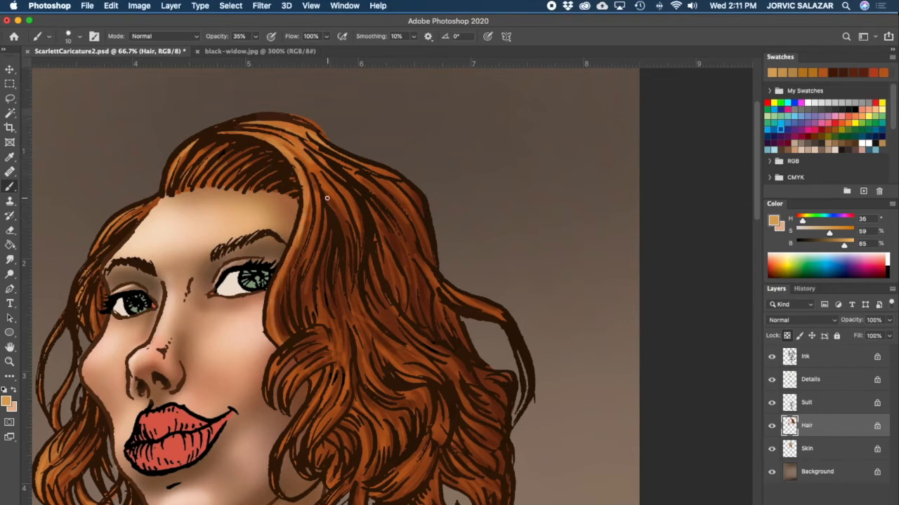
- Extend the highlights from the crown into the near-side strands and undo the last strokes at the back of the hair
{"action": "left_click_drag", "start_coordinate": [290, 141], "coordinate": [351, 233]}
{"action": "left_click_drag", "start_coordinate": [316, 161], "coordinate": [351, 234]}
{"action": "left_click_drag", "start_coordinate": [348, 194], "coordinate": [340, 277]}
{"action": "mouse_move", "coordinate": [343, 160]}
{"action": "left_mouse_down"}
{"action": "mouse_move", "coordinate": [426, 259]}
{"action": "mouse_move", "coordinate": [400, 204]}
{"action": "mouse_move", "coordinate": [349, 168]}
{"action": "mouse_move", "coordinate": [416, 253]}
{"action": "mouse_move", "coordinate": [381, 213]}
{"action": "mouse_move", "coordinate": [409, 285]}
{"action": "left_mouse_up"}
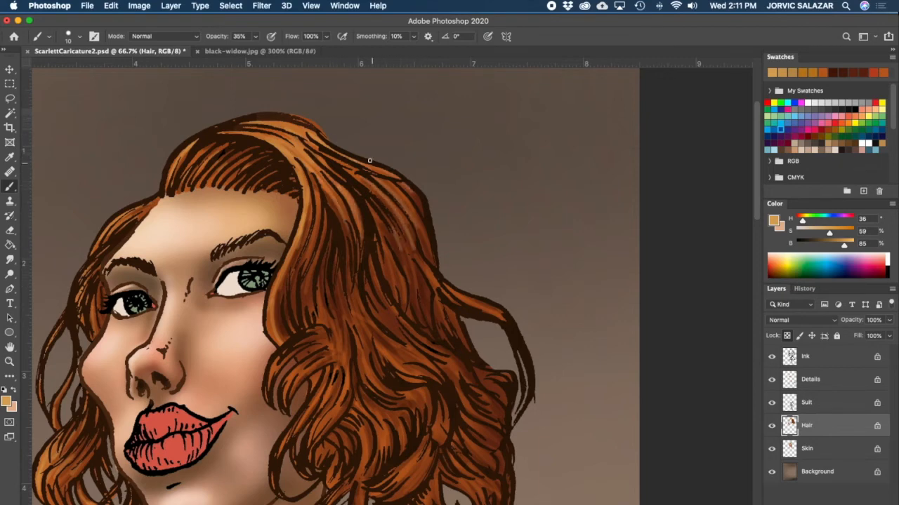
{"action": "key", "text": "super+z"}
{"action": "key", "text": "super+z"}
{"action": "key", "text": "super+z"}
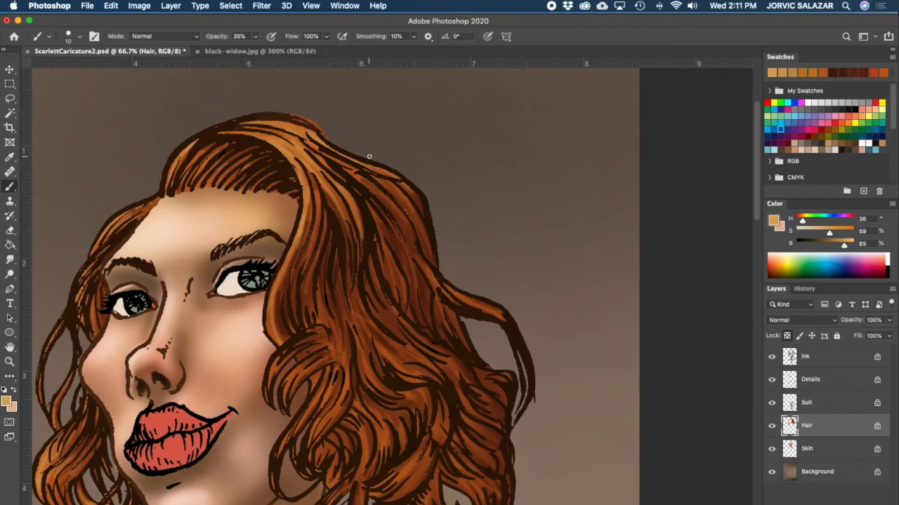
- Lower the brush opacity to 18% and paint faint highlights on the upper back of the hair
{"action": "left_click", "coordinate": [255, 37]}
{"action": "left_click_drag", "start_coordinate": [246, 49], "coordinate": [248, 48]}
{"action": "left_click_drag", "start_coordinate": [383, 181], "coordinate": [415, 229]}
{"action": "mouse_move", "coordinate": [395, 198]}
{"action": "left_mouse_down"}
{"action": "mouse_move", "coordinate": [417, 250]}
{"action": "mouse_move", "coordinate": [423, 244]}
{"action": "left_mouse_up"}
{"action": "left_click_drag", "start_coordinate": [365, 179], "coordinate": [413, 238]}
{"action": "left_click_drag", "start_coordinate": [385, 193], "coordinate": [426, 265]}
{"action": "mouse_move", "coordinate": [400, 177]}
{"action": "left_mouse_down"}
{"action": "mouse_move", "coordinate": [434, 240]}
{"action": "mouse_move", "coordinate": [410, 191]}
{"action": "mouse_move", "coordinate": [424, 260]}
{"action": "left_mouse_up"}
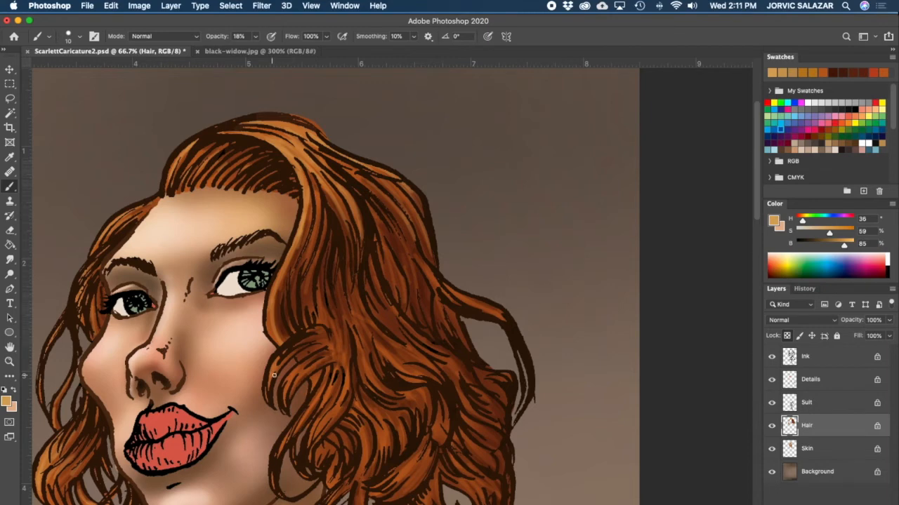
- Add faint highlights to the loose outer strand and the middle and outer waves of the near-side hair
{"action": "mouse_move", "coordinate": [416, 267]}
{"action": "left_mouse_down"}
{"action": "mouse_move", "coordinate": [425, 297]}
{"action": "mouse_move", "coordinate": [514, 325]}
{"action": "left_mouse_up"}
{"action": "left_click_drag", "start_coordinate": [436, 350], "coordinate": [508, 427]}
{"action": "left_click_drag", "start_coordinate": [381, 345], "coordinate": [407, 389]}
{"action": "mouse_move", "coordinate": [367, 330]}
{"action": "left_mouse_down"}
{"action": "mouse_move", "coordinate": [396, 400]}
{"action": "mouse_move", "coordinate": [440, 422]}
{"action": "left_mouse_up"}
{"action": "mouse_move", "coordinate": [359, 279]}
{"action": "left_mouse_down"}
{"action": "mouse_move", "coordinate": [387, 334]}
{"action": "mouse_move", "coordinate": [372, 351]}
{"action": "left_mouse_up"}
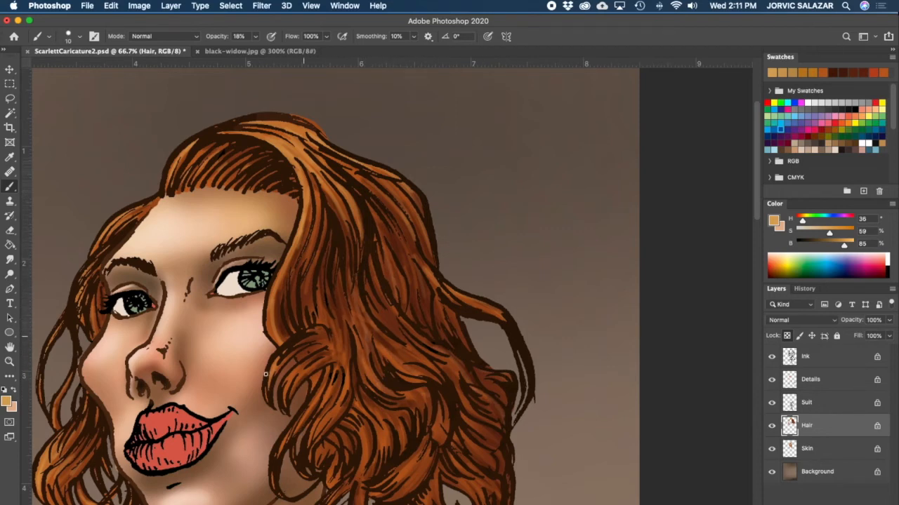
- Set the brush opacity to 20% and paint highlights on the near-side curls beside the cheek and jaw
{"action": "left_click", "coordinate": [255, 36]}
{"action": "left_click", "coordinate": [283, 350]}
{"action": "mouse_move", "coordinate": [315, 339]}
{"action": "left_mouse_down"}
{"action": "mouse_move", "coordinate": [275, 377]}
{"action": "mouse_move", "coordinate": [316, 356]}
{"action": "mouse_move", "coordinate": [276, 456]}
{"action": "left_mouse_up"}
{"action": "left_click_drag", "start_coordinate": [302, 414], "coordinate": [278, 478]}
{"action": "left_click_drag", "start_coordinate": [316, 372], "coordinate": [303, 400]}
{"action": "left_click_drag", "start_coordinate": [306, 453], "coordinate": [346, 393]}
{"action": "mouse_move", "coordinate": [335, 424]}
{"action": "left_mouse_down"}
{"action": "mouse_move", "coordinate": [348, 386]}
{"action": "mouse_move", "coordinate": [337, 386]}
{"action": "left_mouse_up"}
{"action": "left_click_drag", "start_coordinate": [365, 464], "coordinate": [359, 420]}
{"action": "mouse_move", "coordinate": [398, 476]}
{"action": "left_mouse_down"}
{"action": "mouse_move", "coordinate": [389, 491]}
{"action": "mouse_move", "coordinate": [407, 488]}
{"action": "mouse_move", "coordinate": [438, 431]}
{"action": "left_mouse_up"}
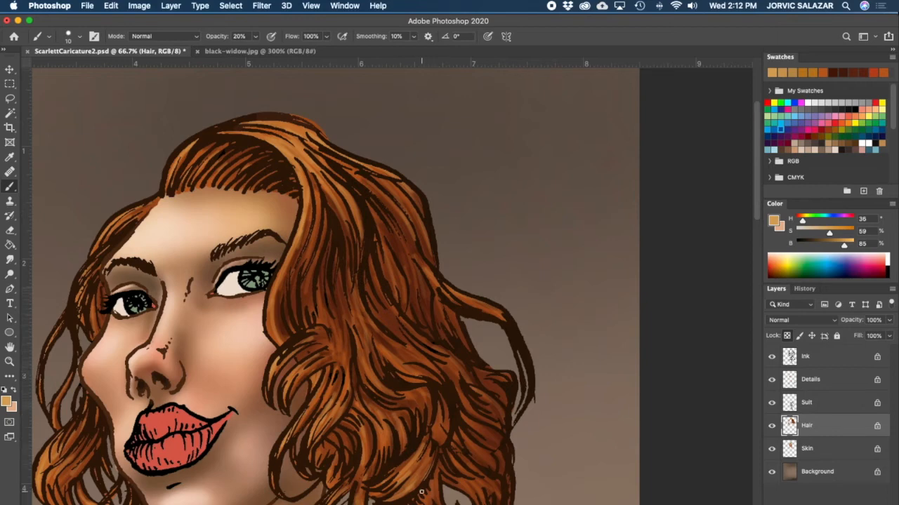
- Add further golden highlights along the long near-side strands between the crown and the curls
{"action": "left_click_drag", "start_coordinate": [396, 356], "coordinate": [373, 330]}
{"action": "left_click_drag", "start_coordinate": [320, 253], "coordinate": [307, 309]}
{"action": "mouse_move", "coordinate": [316, 188]}
{"action": "left_mouse_down"}
{"action": "mouse_move", "coordinate": [320, 237]}
{"action": "mouse_move", "coordinate": [297, 261]}
{"action": "left_mouse_up"}
{"action": "left_click_drag", "start_coordinate": [323, 206], "coordinate": [304, 337]}
{"action": "left_click_drag", "start_coordinate": [404, 216], "coordinate": [415, 241]}
- Paint golden highlights into the outer and lowest near-side curls, down to the hair tips
{"action": "left_click_drag", "start_coordinate": [436, 302], "coordinate": [453, 316]}
{"action": "mouse_move", "coordinate": [482, 426]}
{"action": "left_mouse_down"}
{"action": "mouse_move", "coordinate": [498, 443]}
{"action": "mouse_move", "coordinate": [493, 469]}
{"action": "mouse_move", "coordinate": [507, 491]}
{"action": "left_mouse_up"}
{"action": "mouse_move", "coordinate": [452, 462]}
{"action": "left_mouse_down"}
{"action": "mouse_move", "coordinate": [488, 492]}
{"action": "mouse_move", "coordinate": [438, 502]}
{"action": "left_mouse_up"}
{"action": "left_click_drag", "start_coordinate": [477, 375], "coordinate": [503, 398]}
{"action": "mouse_move", "coordinate": [376, 492]}
{"action": "left_mouse_down"}
{"action": "mouse_move", "coordinate": [446, 381]}
{"action": "mouse_move", "coordinate": [507, 319]}
{"action": "mouse_move", "coordinate": [504, 428]}
{"action": "left_mouse_up"}
{"action": "key", "text": "super+minus"}
{"action": "key", "text": "super+plus"}
{"action": "key", "text": "super+plus"}
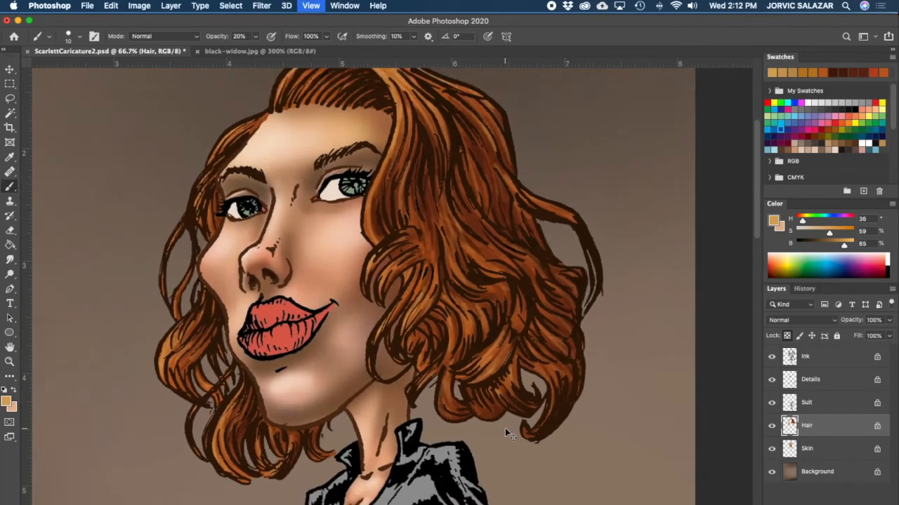
{"action": "key", "text": "super+minus"}
{"action": "mouse_move", "coordinate": [565, 391]}
{"action": "left_mouse_down"}
{"action": "mouse_move", "coordinate": [558, 403]}
{"action": "mouse_move", "coordinate": [568, 393]}
{"action": "left_mouse_up"}
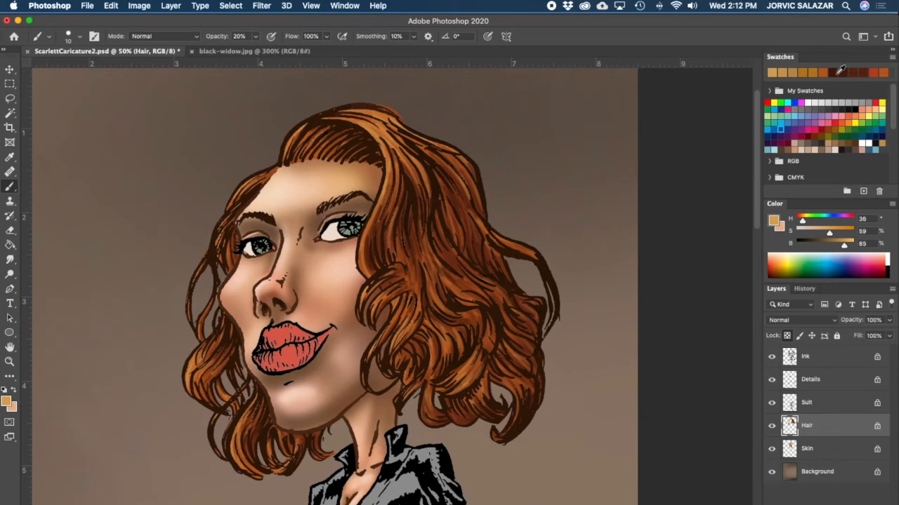
- Pick the dark brown recent swatch and set it to H 15, S 96, B 29
{"action": "left_click", "coordinate": [836, 72]}
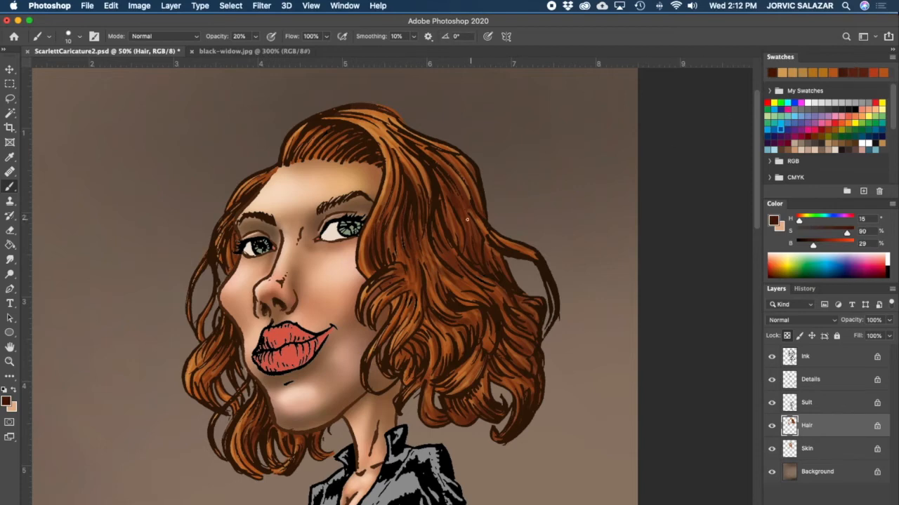
{"action": "left_click", "coordinate": [813, 245]}
{"action": "left_click", "coordinate": [850, 232]}
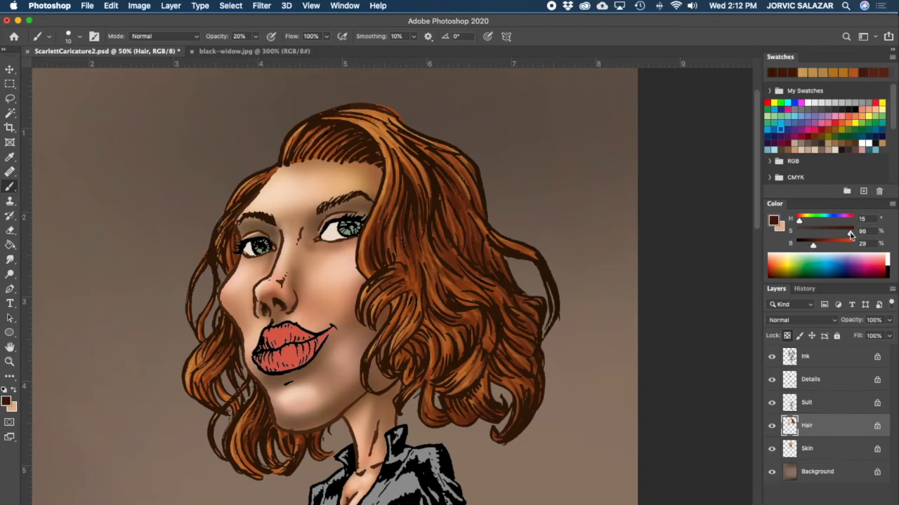
- Enlarge the brush to 60 px, shade the near-side hair beside the face, and raise the opacity to 42%
{"action": "key", "text": "bracketright"}
{"action": "key", "text": "bracketright"}
{"action": "key", "text": "bracketright"}
{"action": "key", "text": "bracketright"}
{"action": "key", "text": "bracketright"}
{"action": "key", "text": "bracketright"}
{"action": "left_click_drag", "start_coordinate": [392, 261], "coordinate": [404, 201]}
{"action": "left_click", "coordinate": [255, 36]}
{"action": "left_click_drag", "start_coordinate": [253, 50], "coordinate": [268, 47]}
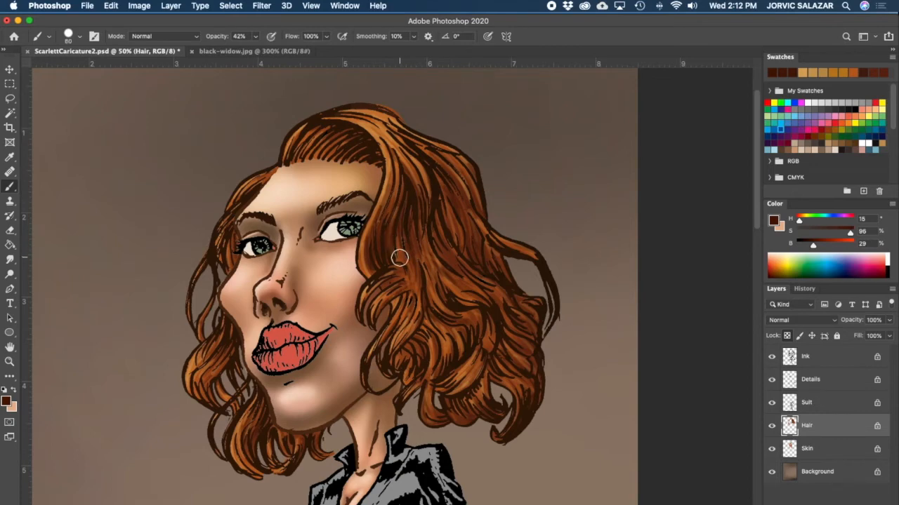
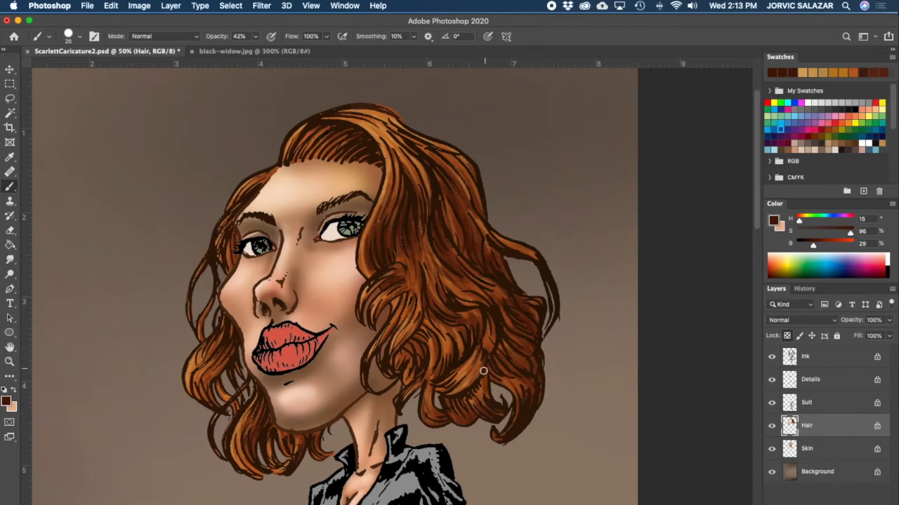
- Shade the loose outer strand and the outer near-side hair dark brown, reducing the brush to 15 px
{"action": "key", "text": "bracketleft"}
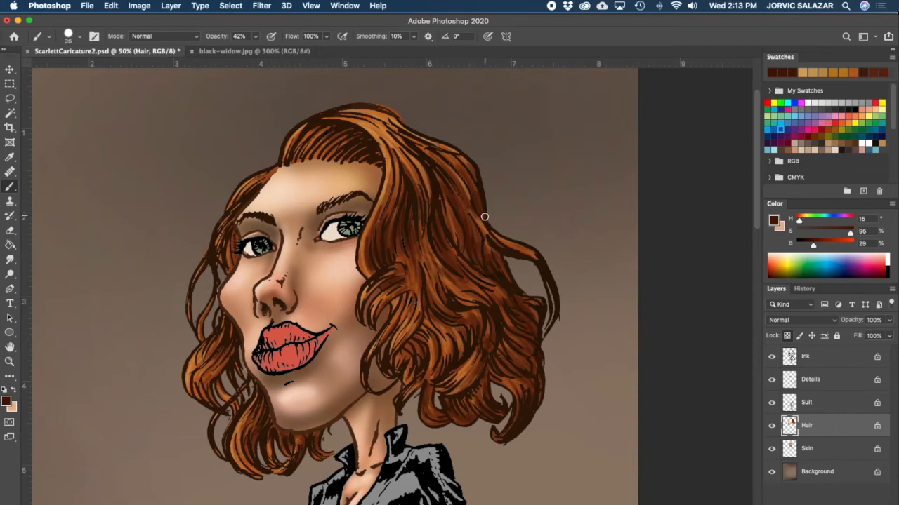
{"action": "left_click_drag", "start_coordinate": [490, 233], "coordinate": [548, 280]}
{"action": "key", "text": "bracketleft"}
{"action": "left_click_drag", "start_coordinate": [565, 456], "coordinate": [563, 344]}
{"action": "left_click_drag", "start_coordinate": [586, 291], "coordinate": [628, 399]}
- Select the Ink layer, sample the lips' red and darken it to H 7, S 65, B 52
{"action": "left_click", "coordinate": [820, 360]}
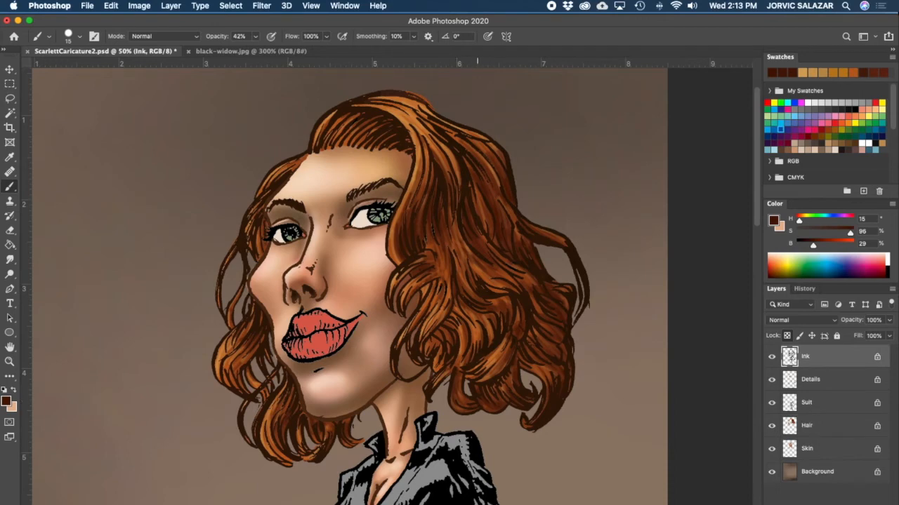
{"action": "key", "text": "super+plus"}
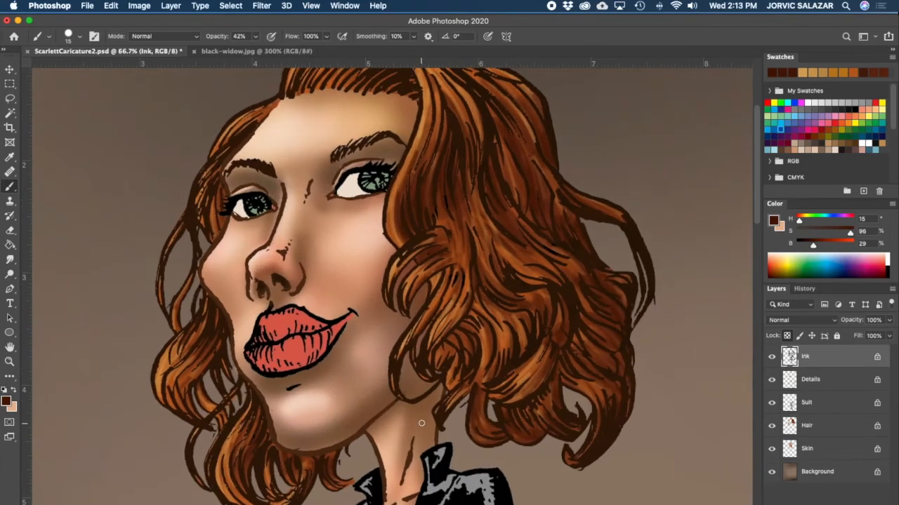
{"action": "left_click_drag", "start_coordinate": [481, 321], "coordinate": [507, 402]}
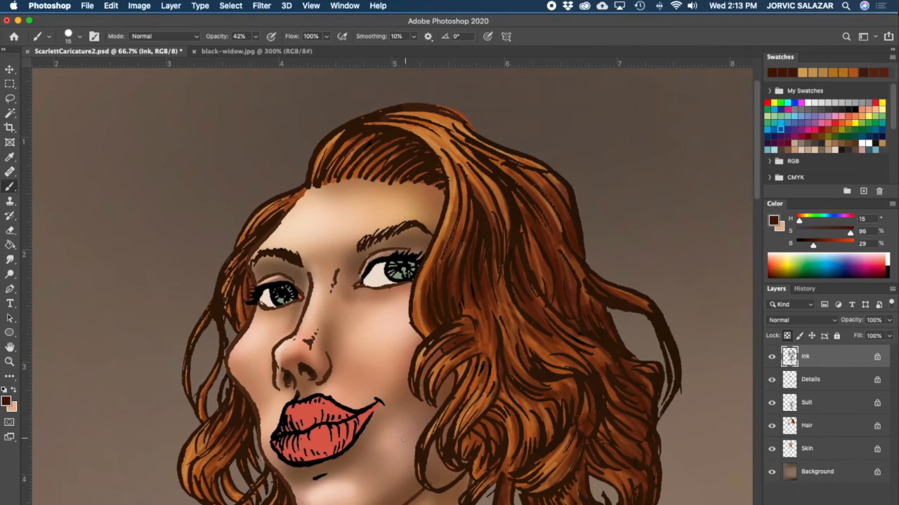
{"action": "left_click", "coordinate": [327, 433], "text": "alt"}
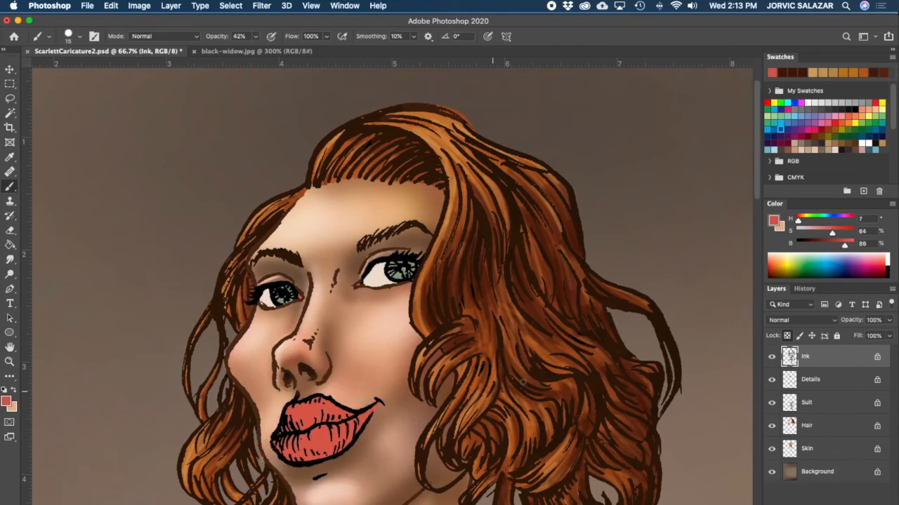
{"action": "left_click_drag", "start_coordinate": [845, 245], "coordinate": [825, 247]}
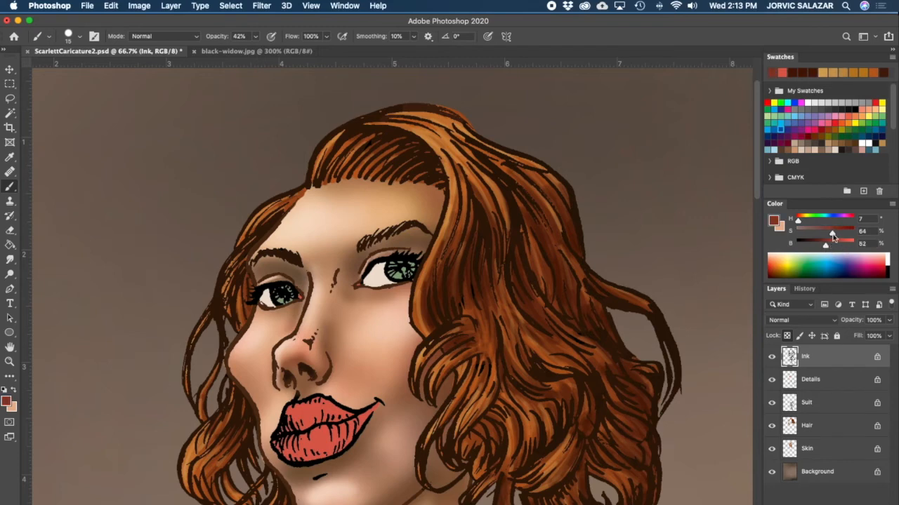
{"action": "left_click", "coordinate": [82, 36]}
{"action": "left_click", "coordinate": [141, 19]}
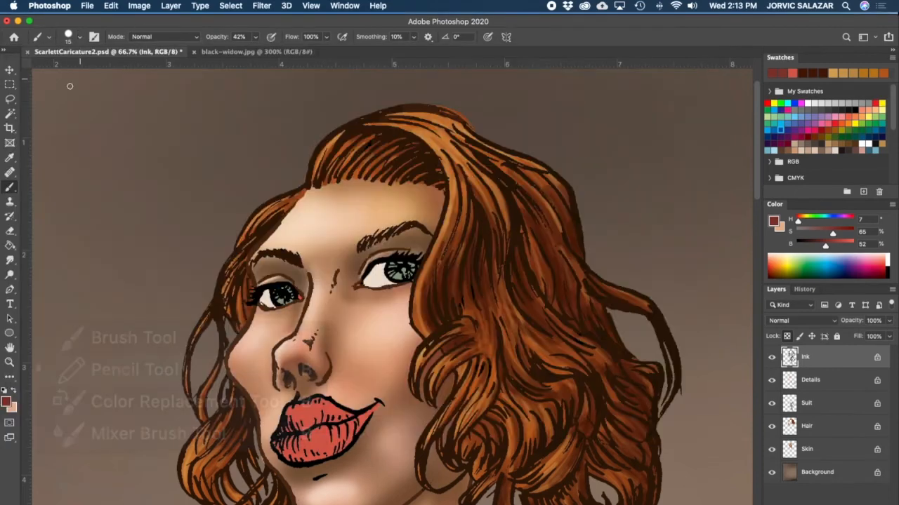
- Switch to the Pencil tool and recolour the lips' black ink lines dark red (H 7, S 65, B 39)
{"action": "right_click", "coordinate": [13, 187]}
{"action": "left_click", "coordinate": [41, 187]}
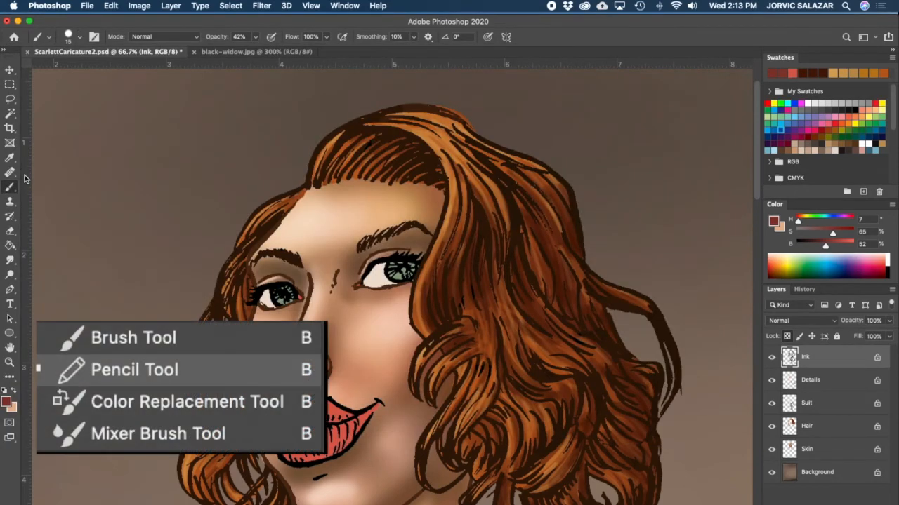
{"action": "right_click", "coordinate": [14, 188]}
{"action": "left_click", "coordinate": [44, 196]}
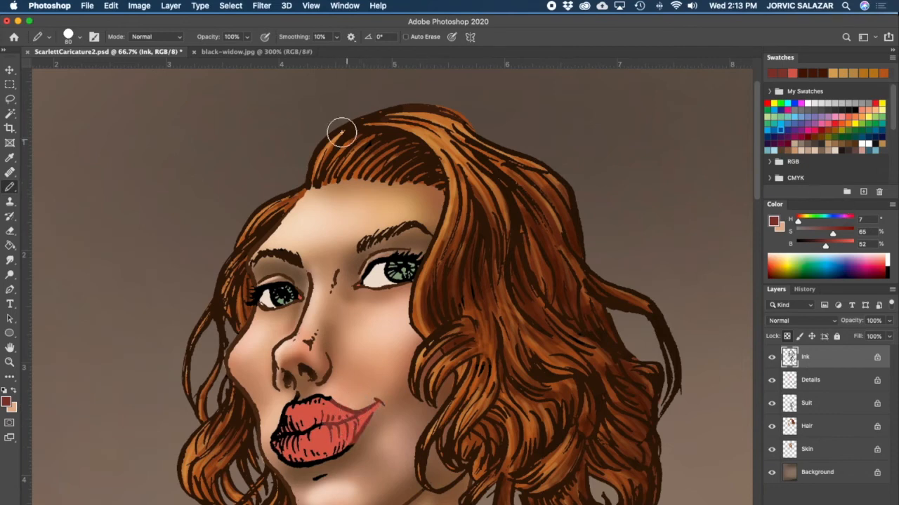
{"action": "left_click_drag", "start_coordinate": [826, 247], "coordinate": [815, 246]}
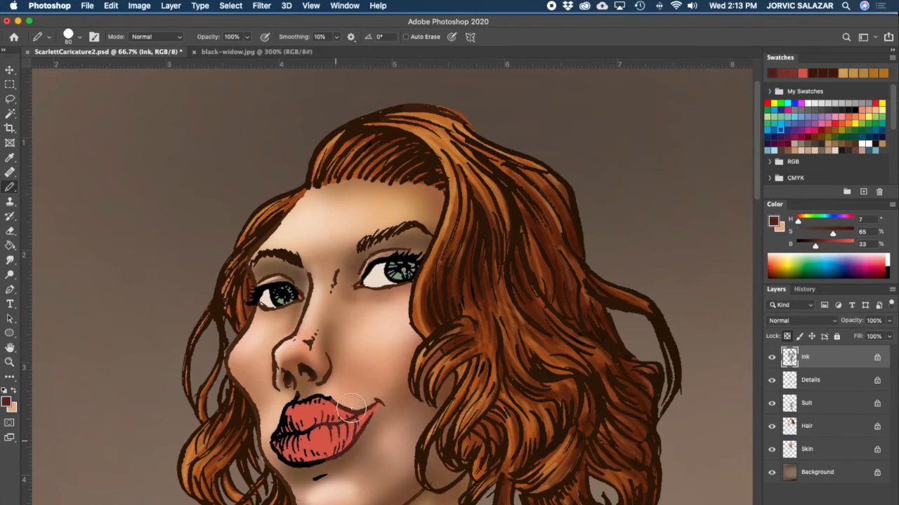
{"action": "left_click", "coordinate": [819, 245]}
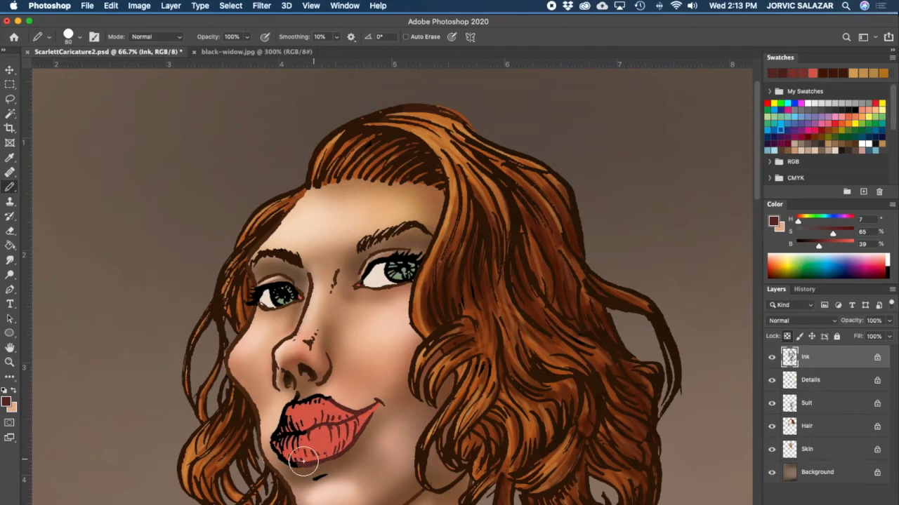
{"action": "mouse_move", "coordinate": [324, 406]}
{"action": "left_mouse_down"}
{"action": "mouse_move", "coordinate": [309, 398]}
{"action": "mouse_move", "coordinate": [292, 410]}
{"action": "mouse_move", "coordinate": [276, 443]}
{"action": "mouse_move", "coordinate": [311, 419]}
{"action": "mouse_move", "coordinate": [303, 424]}
{"action": "left_mouse_up"}
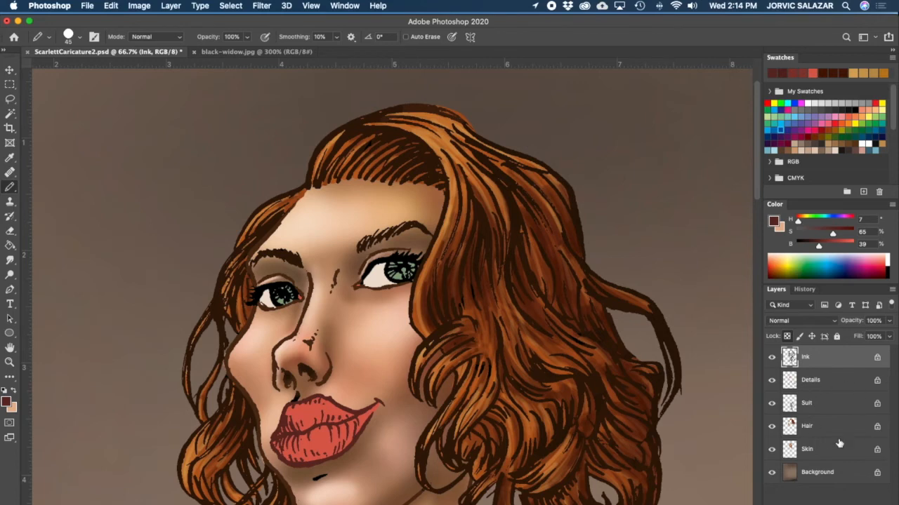
- Select the Details layer, check its contents by toggling its visibility, then sample the lips' red and lower its brightness to 60%
{"action": "left_click", "coordinate": [829, 381]}
{"action": "left_click", "coordinate": [771, 380]}
{"action": "left_click", "coordinate": [771, 380]}
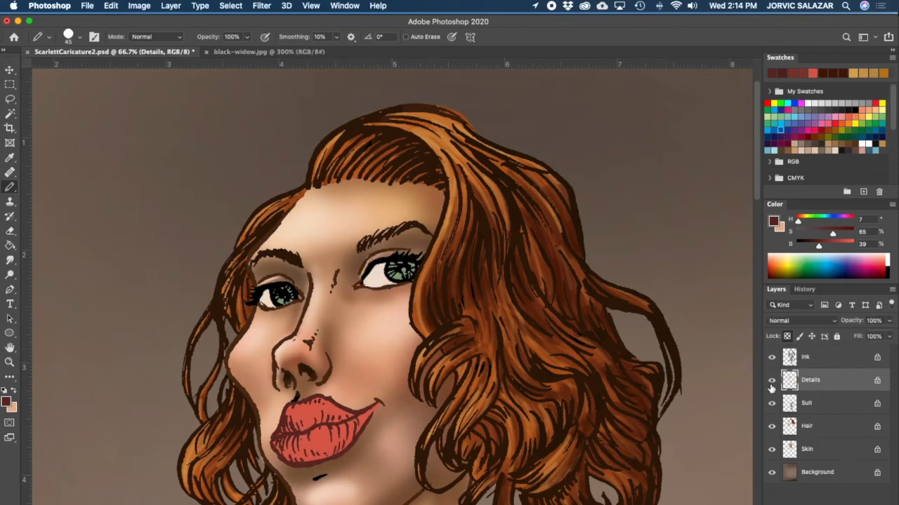
{"action": "left_click", "coordinate": [322, 435], "text": "alt"}
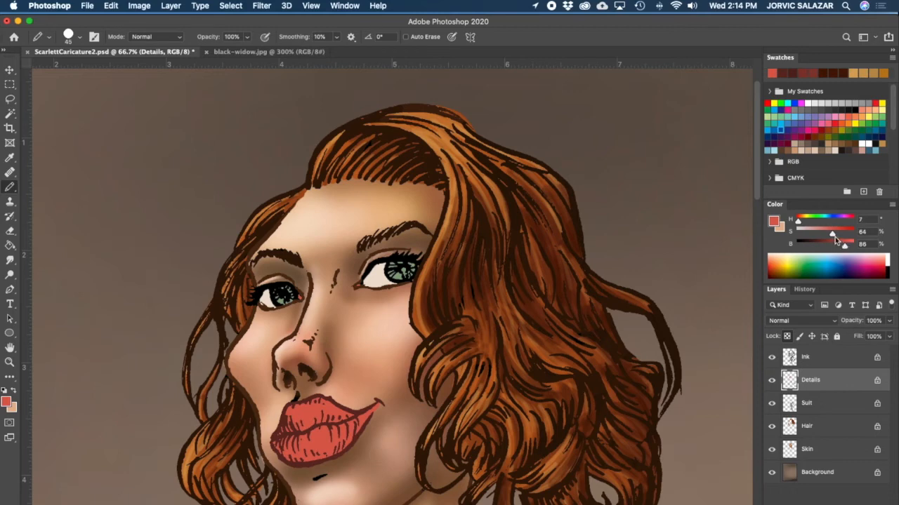
{"action": "left_click_drag", "start_coordinate": [845, 246], "coordinate": [829, 247]}
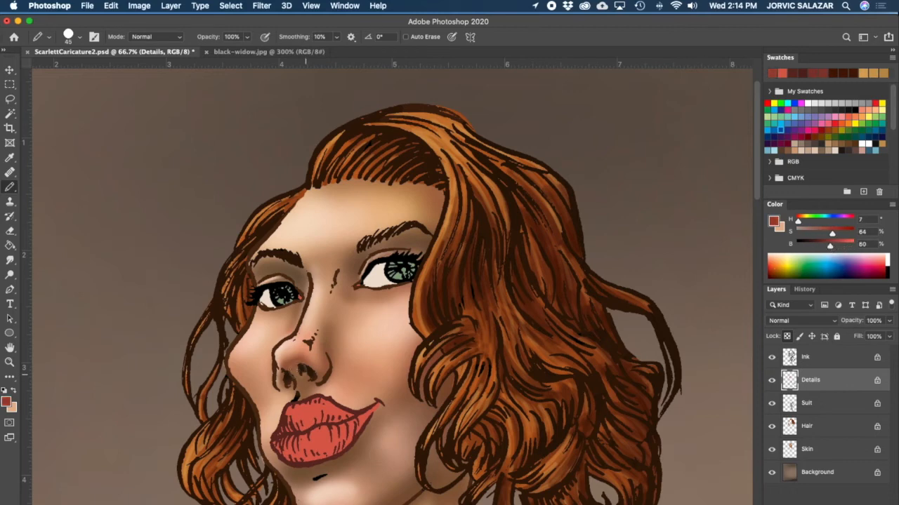
- Switch to the Brush tool with the Soft Round Pressure Opacity and Flow preset and resample the lips' red
{"action": "left_click", "coordinate": [10, 186]}
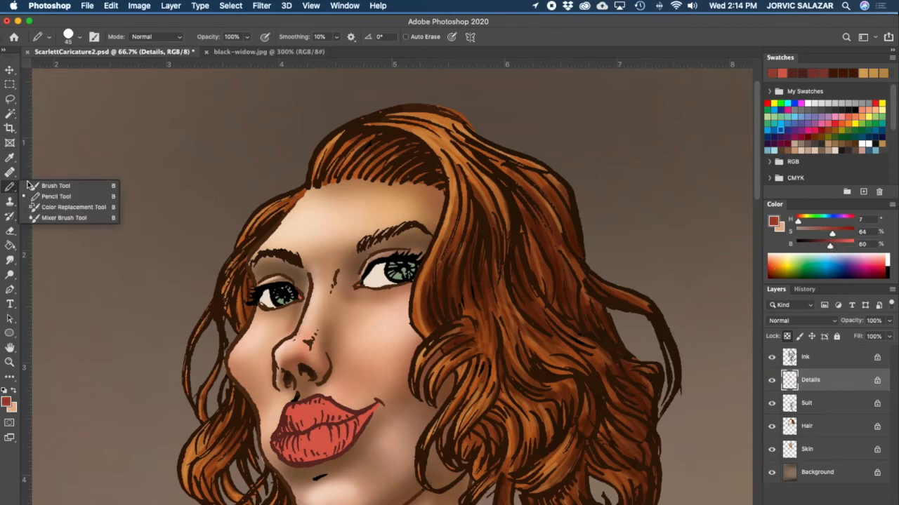
{"action": "left_click", "coordinate": [44, 185]}
{"action": "left_click", "coordinate": [71, 40]}
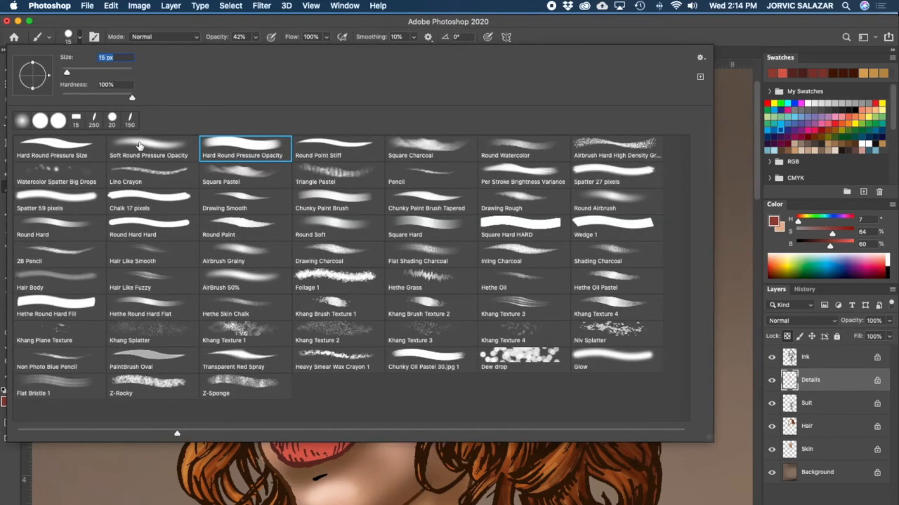
{"action": "left_click", "coordinate": [567, 24]}
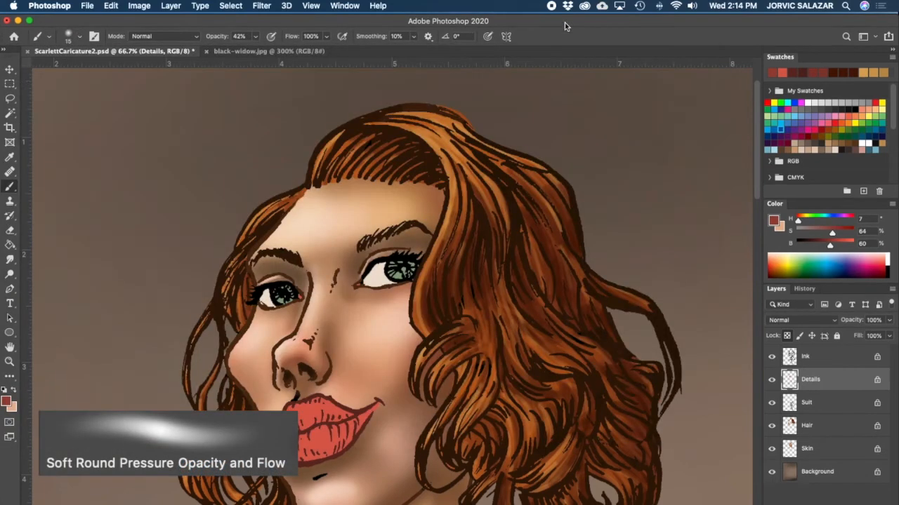
{"action": "left_click_drag", "start_coordinate": [830, 245], "coordinate": [836, 232]}
{"action": "left_click", "coordinate": [328, 407], "text": "alt"}
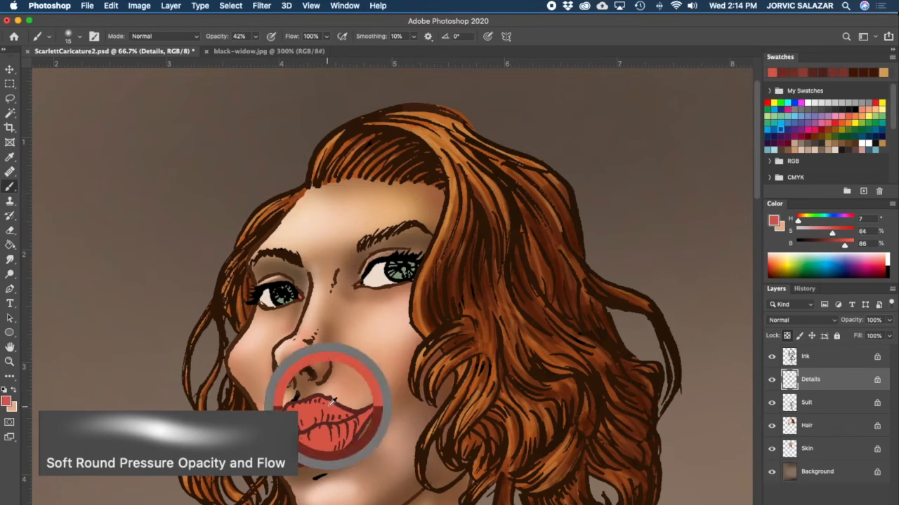
- Darken the sampled red to H 7, S 72, B 54 and shade the upper and lower lips with the soft brush
{"action": "mouse_move", "coordinate": [846, 244]}
{"action": "left_mouse_down"}
{"action": "mouse_move", "coordinate": [833, 244]}
{"action": "mouse_move", "coordinate": [836, 233]}
{"action": "left_mouse_up"}
{"action": "left_click_drag", "start_coordinate": [834, 245], "coordinate": [828, 244]}
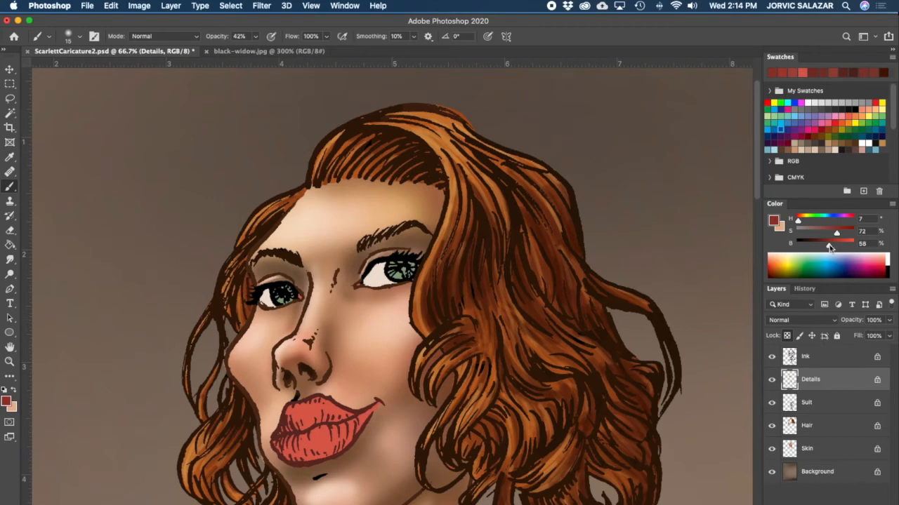
{"action": "left_click_drag", "start_coordinate": [828, 244], "coordinate": [829, 244]}
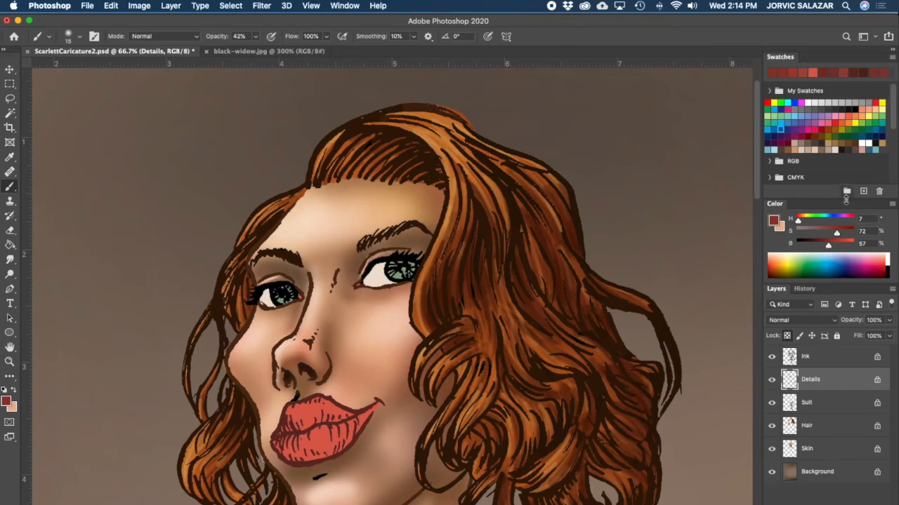
{"action": "left_click", "coordinate": [828, 246]}
{"action": "left_click_drag", "start_coordinate": [827, 247], "coordinate": [829, 247]}
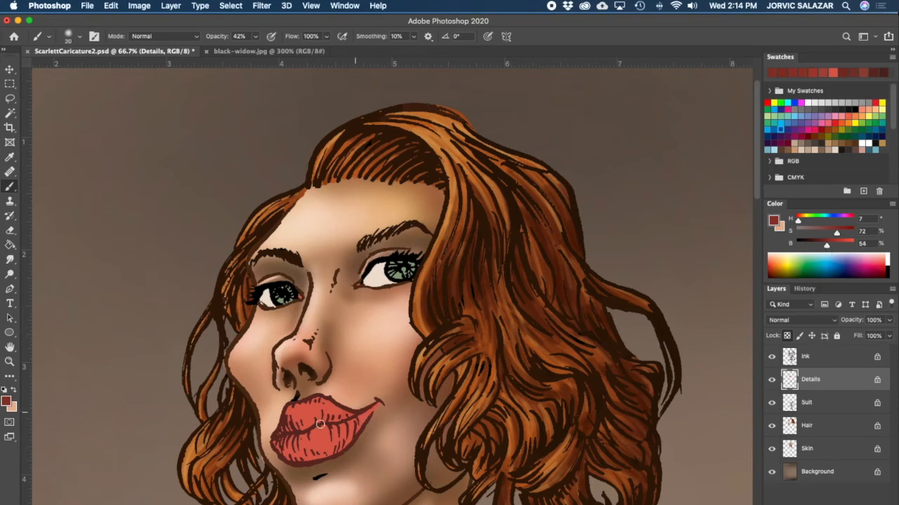
{"action": "key", "text": "]"}
{"action": "left_click_drag", "start_coordinate": [298, 428], "coordinate": [302, 421]}
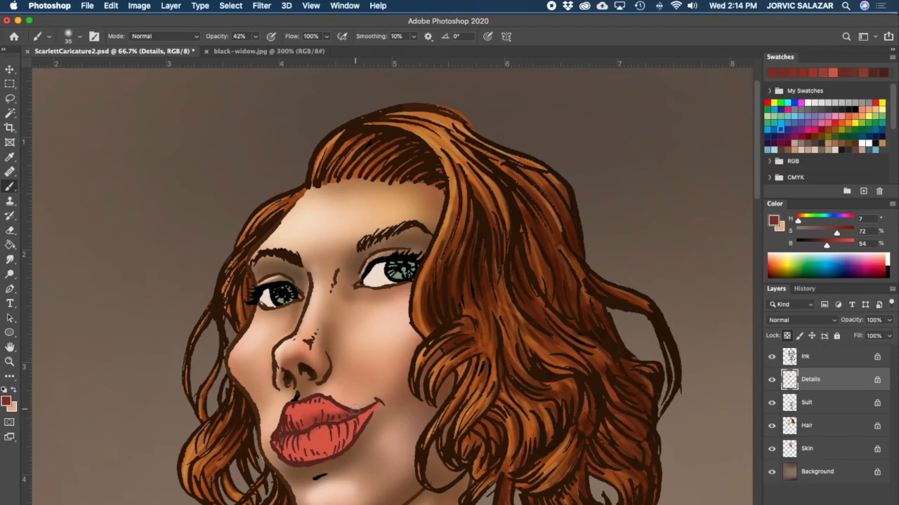
{"action": "mouse_move", "coordinate": [371, 416]}
{"action": "left_mouse_down"}
{"action": "mouse_move", "coordinate": [329, 455]}
{"action": "mouse_move", "coordinate": [285, 461]}
{"action": "left_mouse_up"}
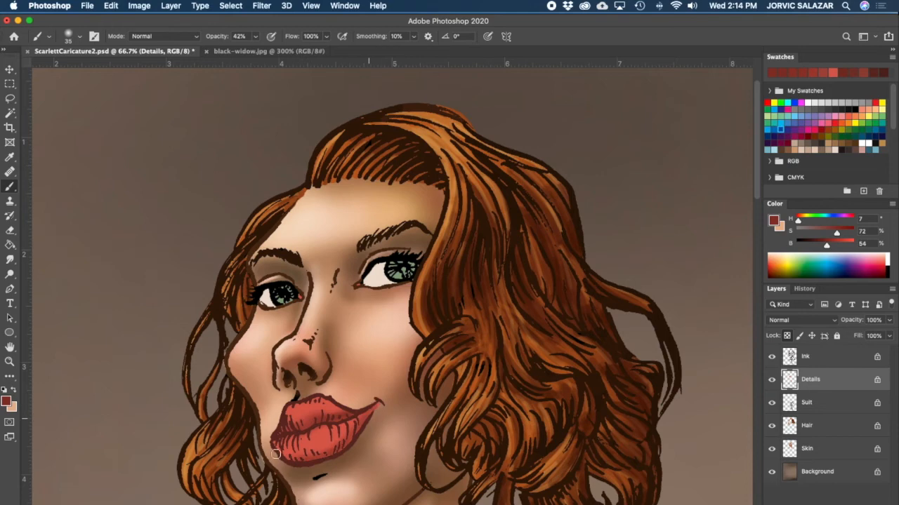
{"action": "mouse_move", "coordinate": [373, 416]}
{"action": "left_mouse_down"}
{"action": "mouse_move", "coordinate": [299, 462]}
{"action": "mouse_move", "coordinate": [352, 404]}
{"action": "mouse_move", "coordinate": [276, 441]}
{"action": "mouse_move", "coordinate": [348, 423]}
{"action": "mouse_move", "coordinate": [373, 406]}
{"action": "left_mouse_up"}
- Deepen the shadows along the mouth line and the lips' edges with a smaller soft brush
{"action": "key", "text": "["}
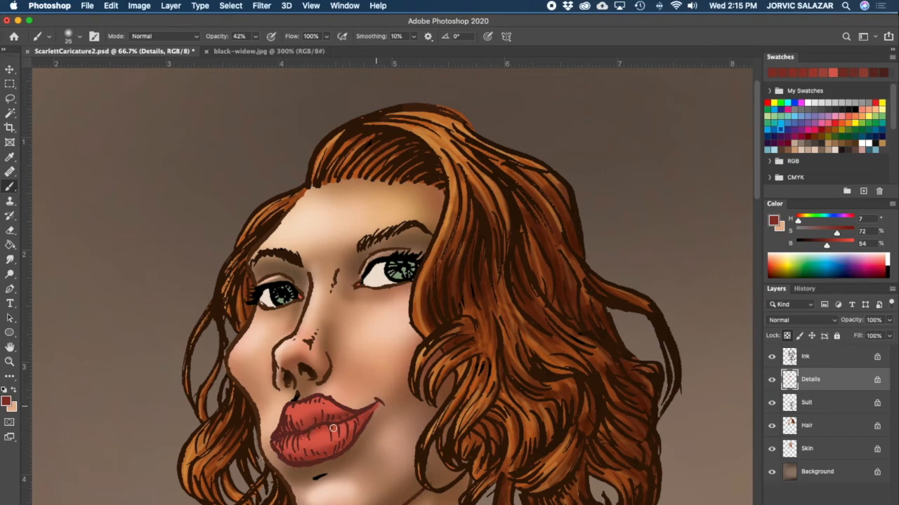
{"action": "key", "text": "["}
{"action": "mouse_move", "coordinate": [314, 426]}
{"action": "left_mouse_down"}
{"action": "mouse_move", "coordinate": [279, 438]}
{"action": "mouse_move", "coordinate": [362, 416]}
{"action": "mouse_move", "coordinate": [287, 441]}
{"action": "left_mouse_up"}
{"action": "left_click_drag", "start_coordinate": [344, 414], "coordinate": [330, 403]}
{"action": "key", "text": "["}
{"action": "key", "text": "["}
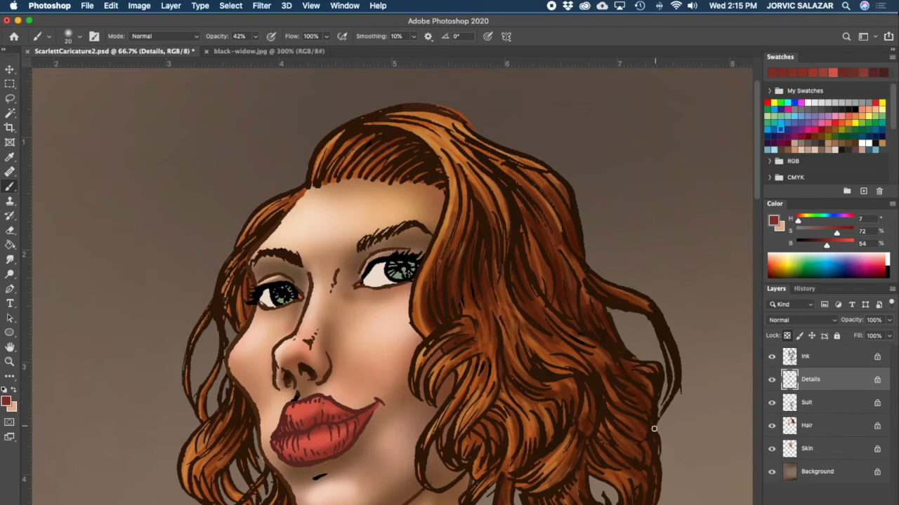
- Sample the lower lip's red and lighten it to H 7, S 41, B 93
{"action": "left_click", "coordinate": [325, 434], "text": "alt"}
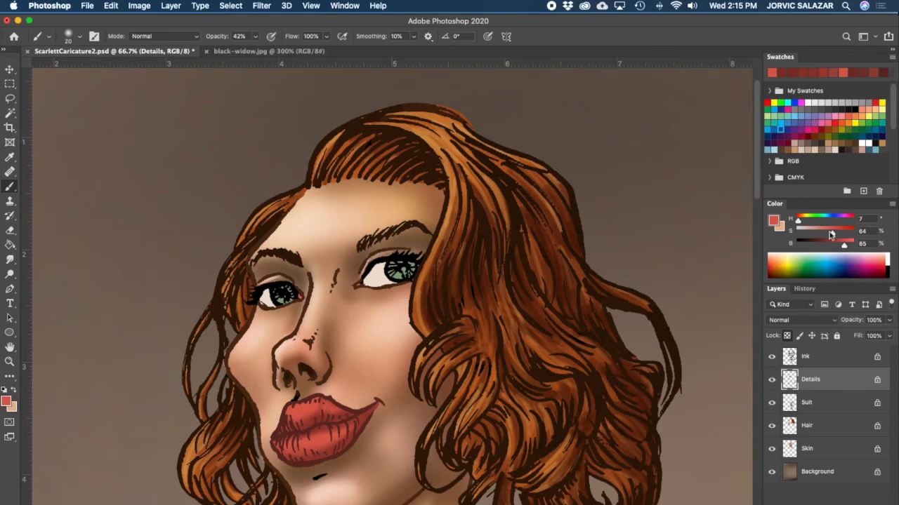
{"action": "left_click_drag", "start_coordinate": [833, 235], "coordinate": [849, 245]}
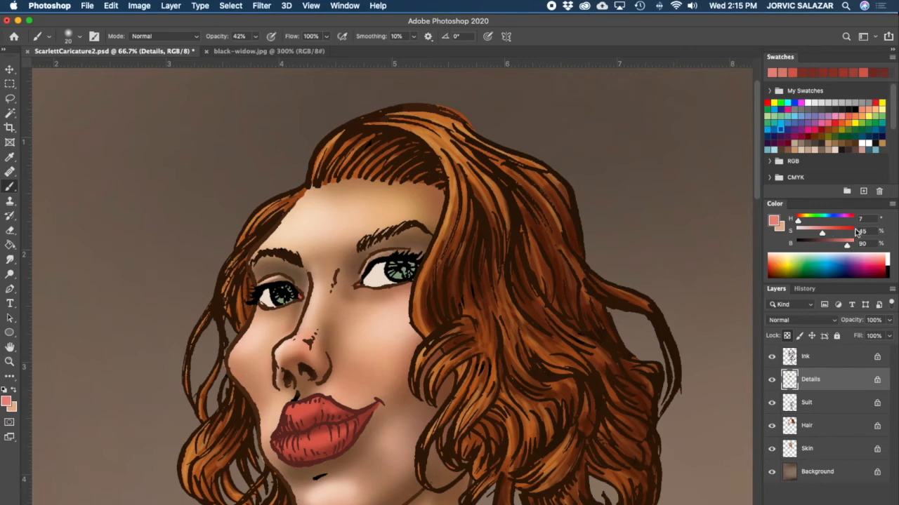
{"action": "left_click_drag", "start_coordinate": [822, 232], "coordinate": [850, 246]}
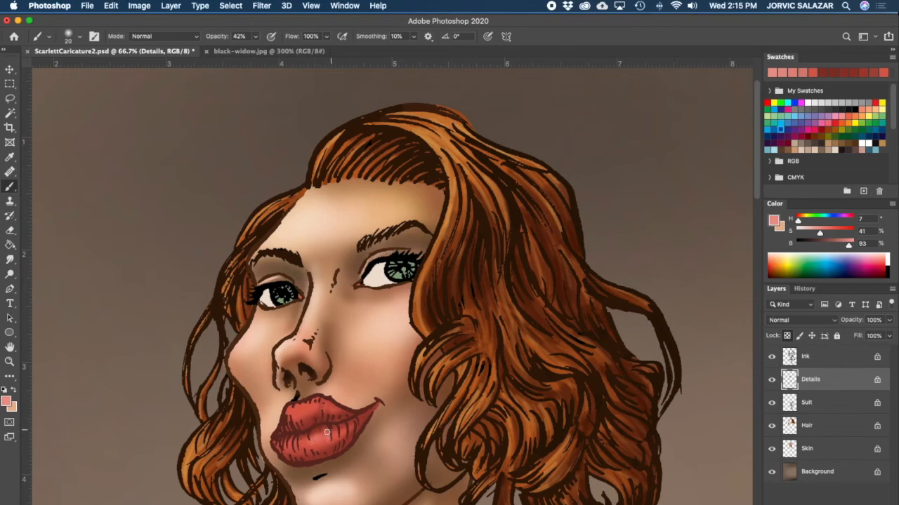
- Paint soft pink highlights on both lips with a brush of about 30 px
{"action": "key", "text": "bracketright"}
{"action": "key", "text": "bracketright"}
{"action": "key", "text": "bracketright"}
{"action": "key", "text": "bracketright"}
{"action": "key", "text": "bracketleft"}
{"action": "key", "text": "bracketleft"}
{"action": "key", "text": "bracketleft"}
{"action": "key", "text": "bracketleft"}
{"action": "key", "text": "bracketright"}
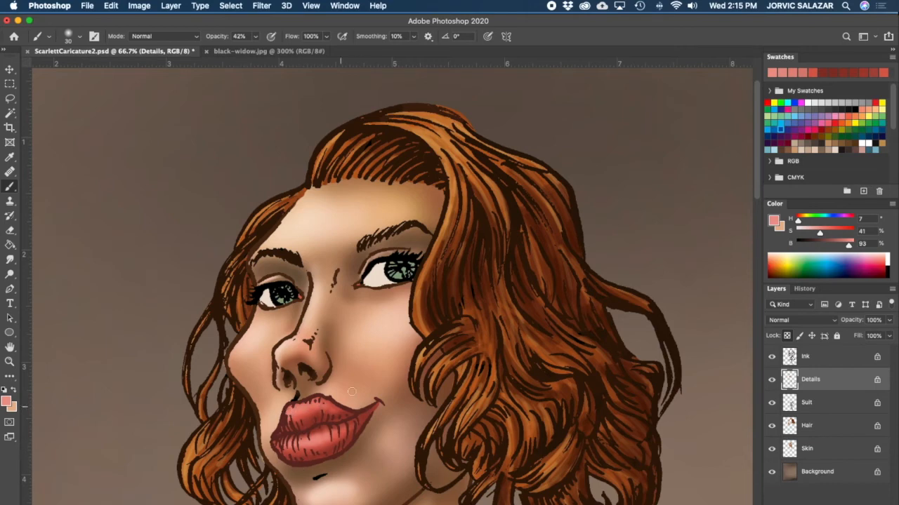
- Switch to the Hard Round Pressure Opacity brush and add crisper highlights to the lips at 9 px
{"action": "left_click", "coordinate": [68, 36]}
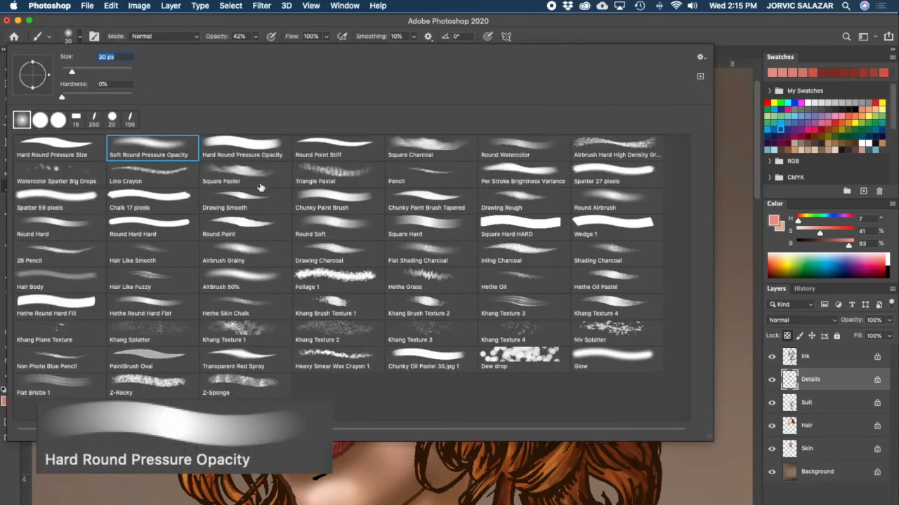
{"action": "left_click", "coordinate": [565, 26]}
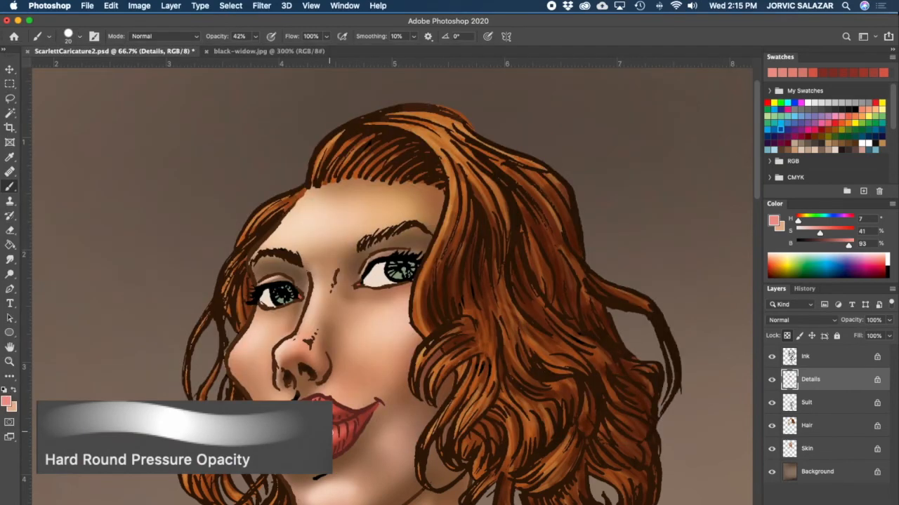
{"action": "key", "text": "bracketleft"}
{"action": "key", "text": "bracketleft"}
{"action": "key", "text": "bracketleft"}
{"action": "key", "text": "bracketleft"}
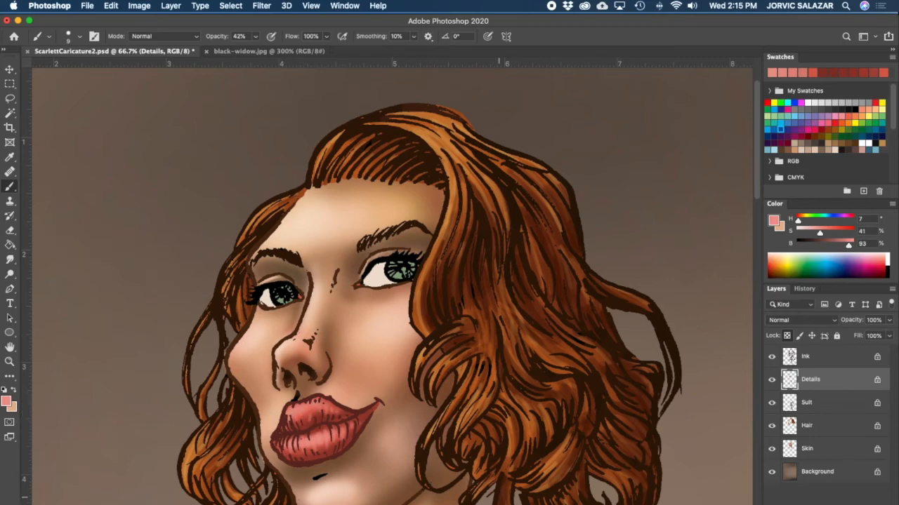
- Lower the pink's saturation to 26% and add the brightest highlights to the lips
{"action": "left_click_drag", "start_coordinate": [821, 233], "coordinate": [811, 233]}
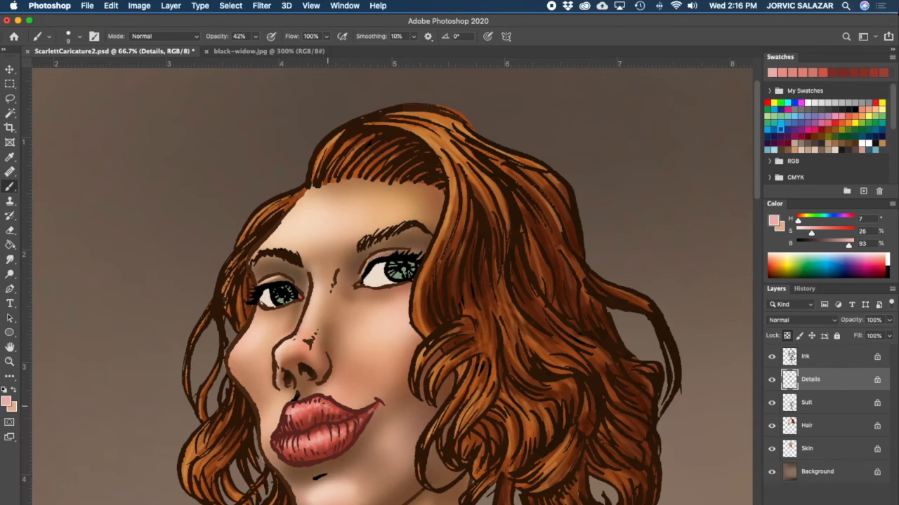
{"action": "key", "text": "super+minus"}
{"action": "key", "text": "super+minus"}
{"action": "key", "text": "super+minus"}
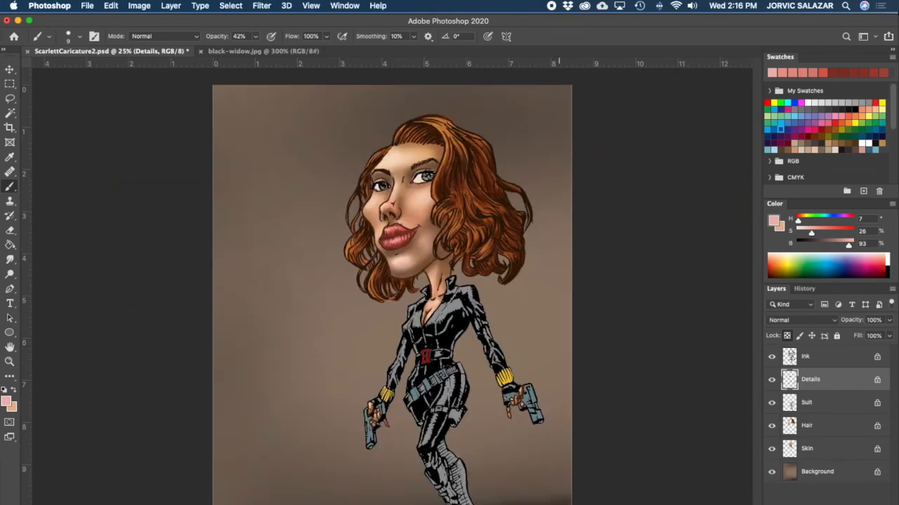
- Select the Ink layer and recolour the face's remaining black lines dark brown (H 24, S 78, B 32) with a 25 px brush at 100% opacity
{"action": "key", "text": "super+plus"}
{"action": "key", "text": "super+plus"}
{"action": "mouse_move", "coordinate": [620, 265]}
{"action": "left_mouse_down"}
{"action": "mouse_move", "coordinate": [590, 377]}
{"action": "mouse_move", "coordinate": [578, 360]}
{"action": "mouse_move", "coordinate": [564, 441]}
{"action": "left_mouse_up"}
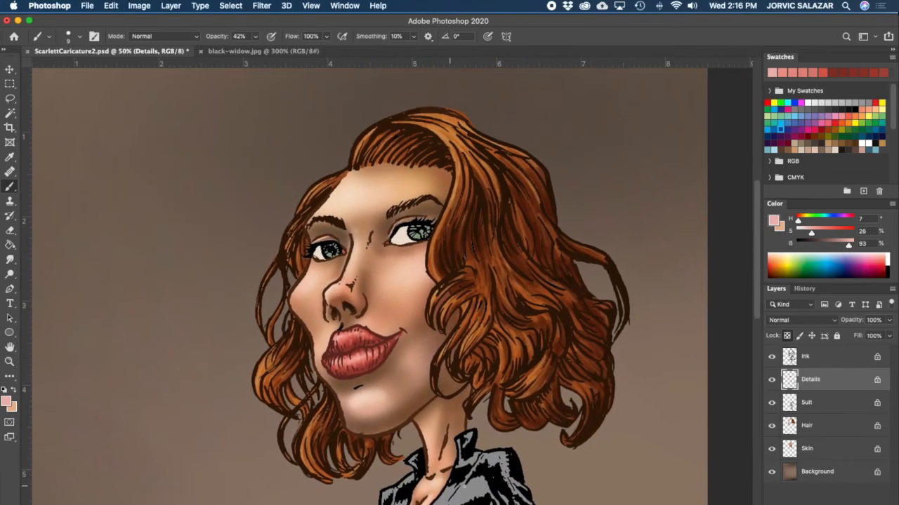
{"action": "left_click", "coordinate": [829, 358]}
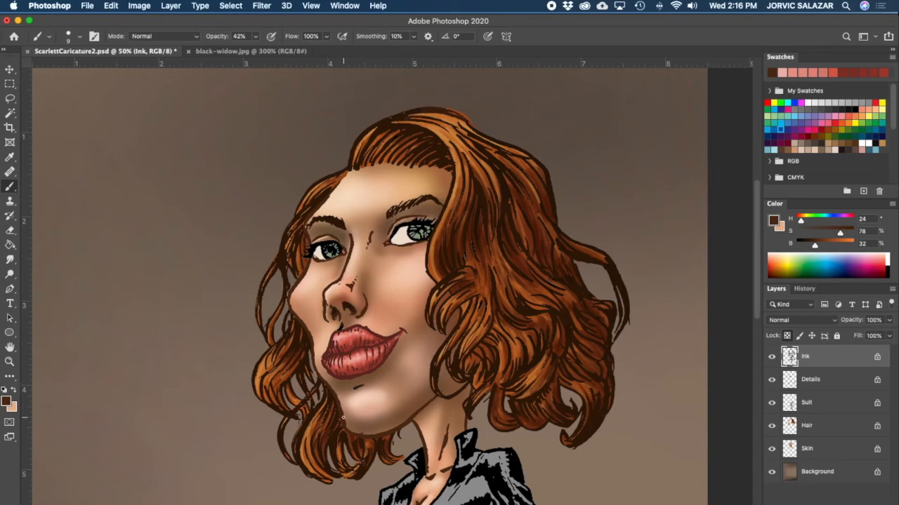
{"action": "key", "text": "bracketright"}
{"action": "key", "text": "bracketright"}
{"action": "key", "text": "bracketright"}
{"action": "key", "text": "0"}
{"action": "scroll", "coordinate": [573, 348], "scroll_direction": "up", "scroll_amount": 5}
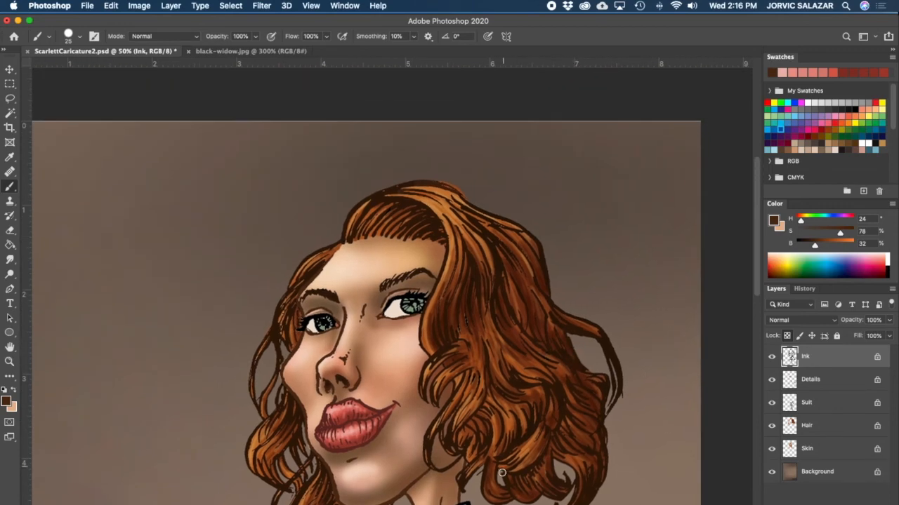
- Unlock the Ink layer's transparent pixels, clean up the ink around the eyes with a 6 px Eraser, and lock them again
{"action": "key", "text": "super+plus"}
{"action": "key", "text": "super+plus"}
{"action": "left_click_drag", "start_coordinate": [436, 401], "coordinate": [427, 394]}
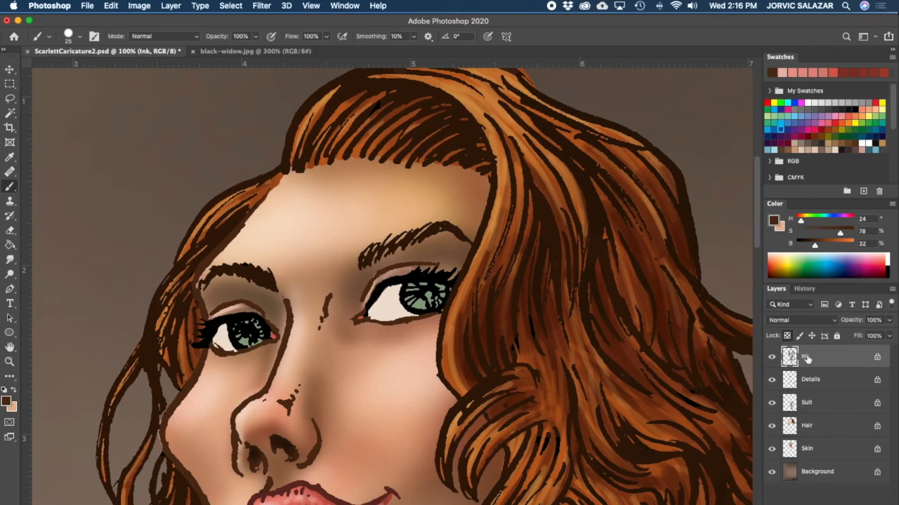
{"action": "left_click", "coordinate": [788, 336]}
{"action": "left_click", "coordinate": [9, 231]}
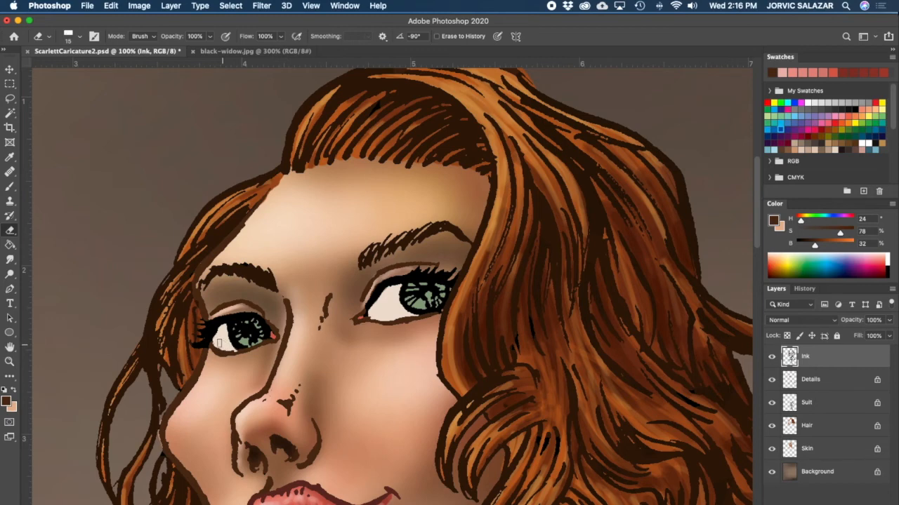
{"action": "key", "text": "bracketleft"}
{"action": "key", "text": "bracketleft"}
{"action": "key", "text": "bracketleft"}
{"action": "key", "text": "bracketleft"}
{"action": "left_click", "coordinate": [787, 335]}
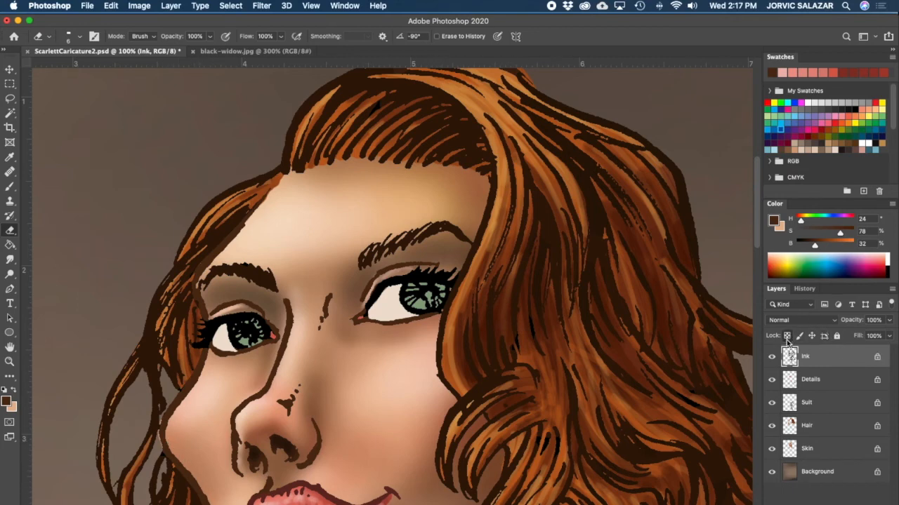
- On the Details layer, sample the eye white, darken it to 76% brightness and choose the Soft Round Pressure Opacity brush
{"action": "left_click", "coordinate": [823, 383]}
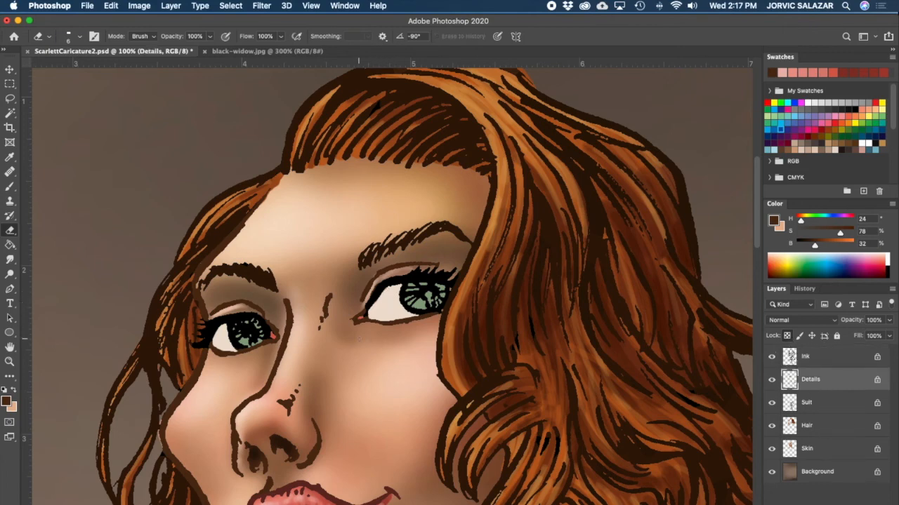
{"action": "key", "text": "b"}
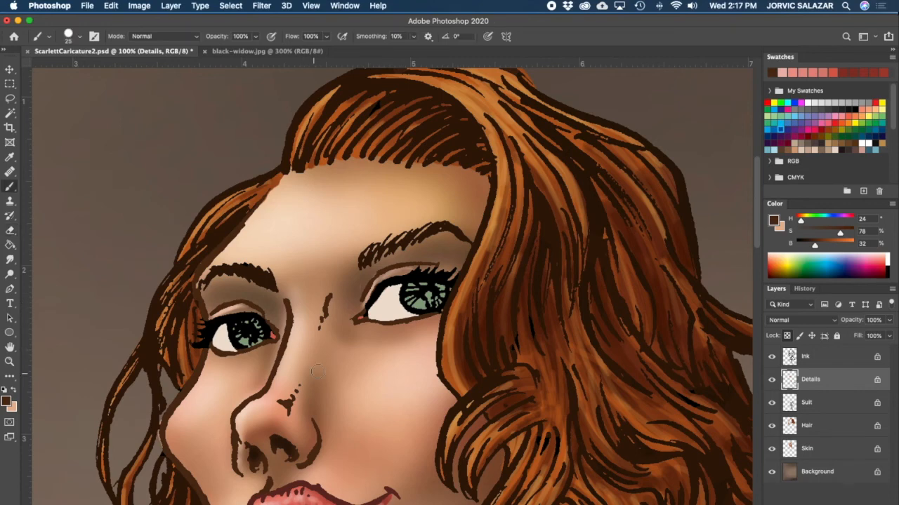
{"action": "left_click", "coordinate": [392, 299], "text": "alt"}
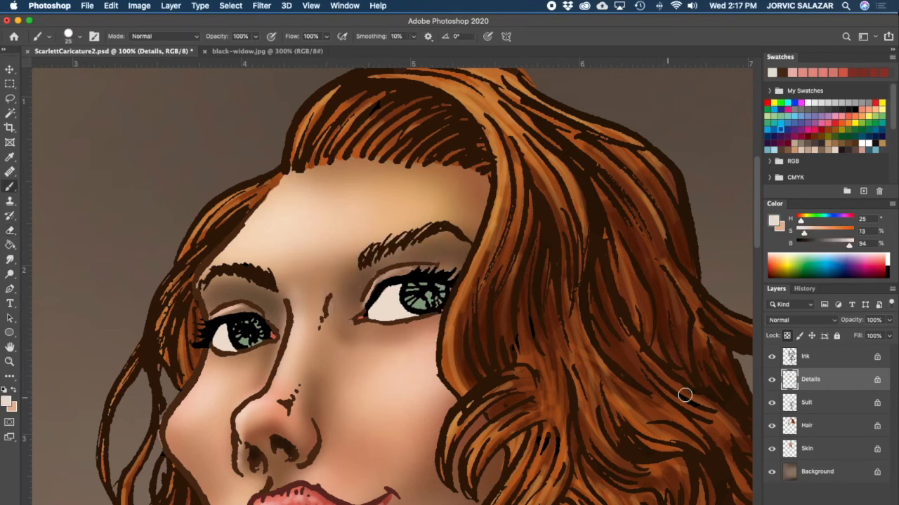
{"action": "left_click_drag", "start_coordinate": [849, 248], "coordinate": [838, 248]}
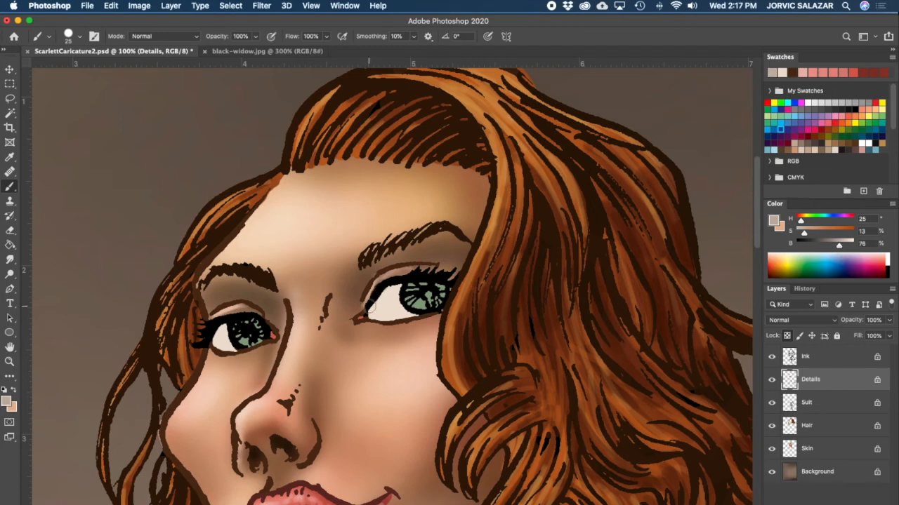
{"action": "right_click", "coordinate": [346, 321]}
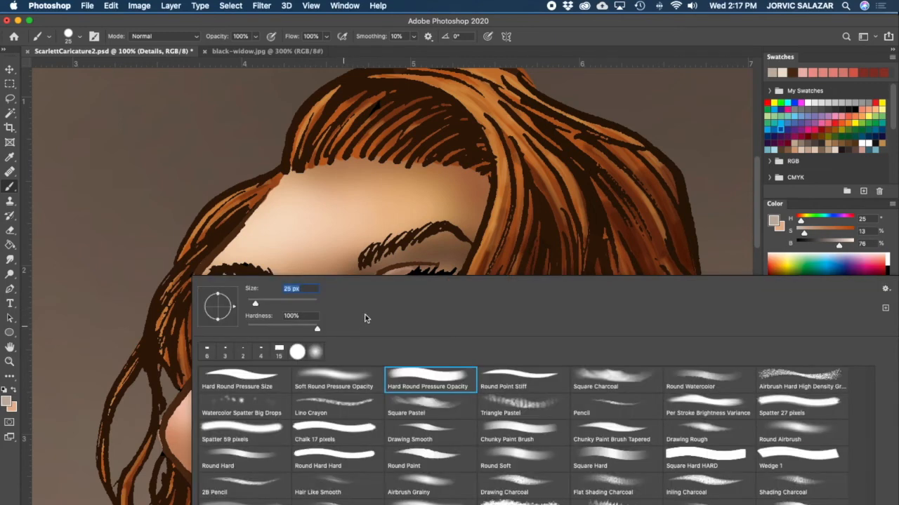
{"action": "key", "text": "Escape"}
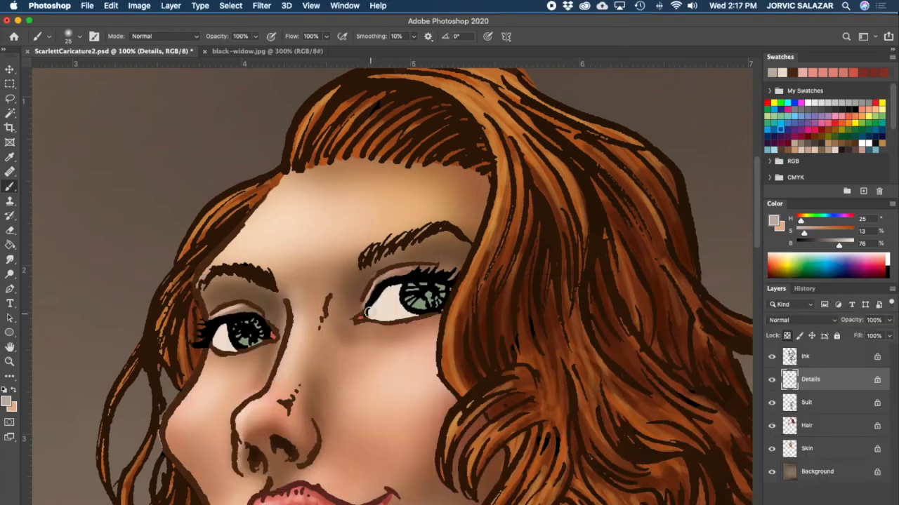
- Shade the corners and upper edges of the eye whites with the soft brush, undoing a misplaced stroke
{"action": "key", "text": "]"}
{"action": "key", "text": "]"}
{"action": "key", "text": "]"}
{"action": "mouse_move", "coordinate": [374, 313]}
{"action": "left_mouse_down"}
{"action": "mouse_move", "coordinate": [409, 317]}
{"action": "mouse_move", "coordinate": [452, 287]}
{"action": "mouse_move", "coordinate": [433, 316]}
{"action": "mouse_move", "coordinate": [364, 312]}
{"action": "left_mouse_up"}
{"action": "key", "text": "bracketleft"}
{"action": "key", "text": "bracketleft"}
{"action": "key", "text": "super+z"}
{"action": "left_click_drag", "start_coordinate": [403, 284], "coordinate": [386, 288]}
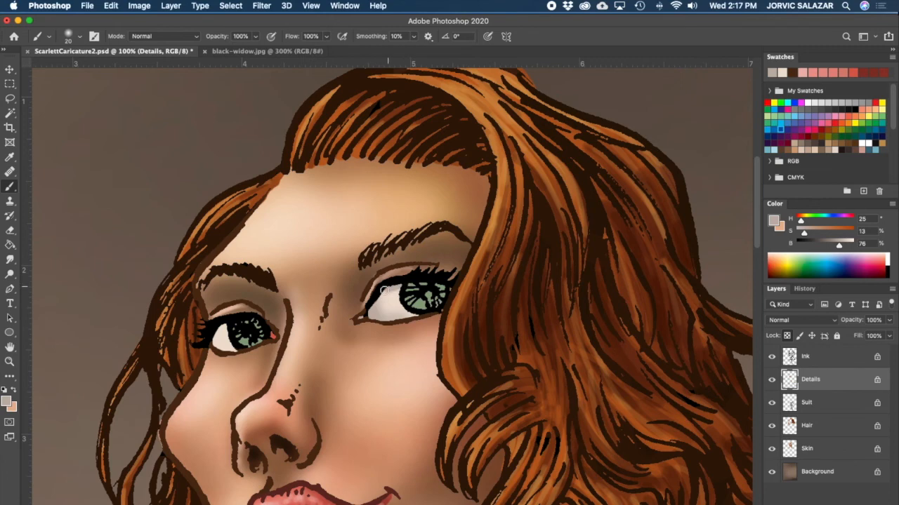
{"action": "key", "text": "bracketleft"}
{"action": "key", "text": "bracketright"}
{"action": "key", "text": "bracketright"}
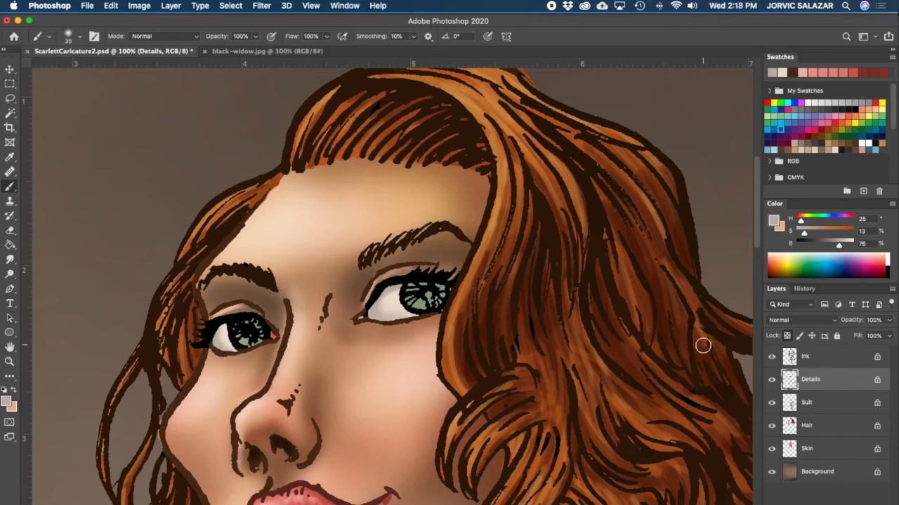
- Lower the shading colour's brightness to 62% and deepen the eye whites' shadows under the lashes with a 15 px brush
{"action": "left_click_drag", "start_coordinate": [839, 245], "coordinate": [831, 245]}
{"action": "key", "text": "bracketleft"}
{"action": "key", "text": "bracketleft"}
{"action": "key", "text": "bracketleft"}
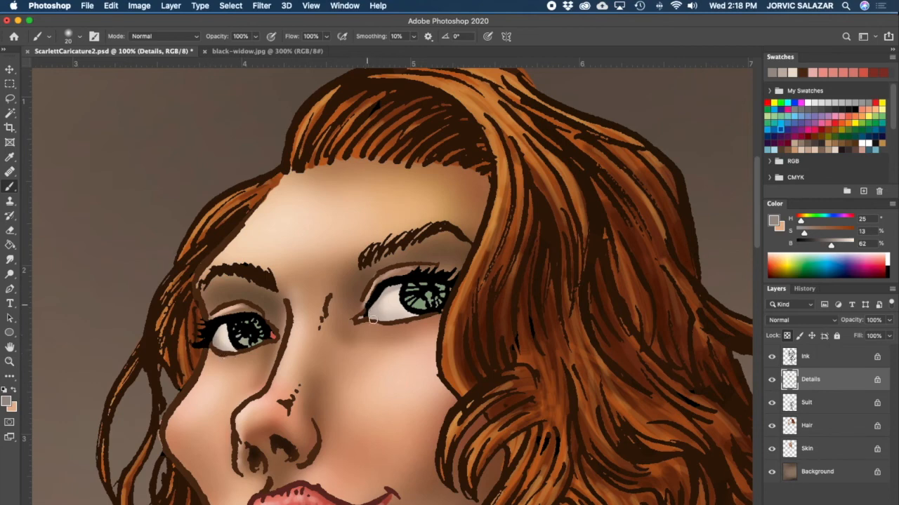
{"action": "key", "text": "bracketleft"}
{"action": "key", "text": "bracketleft"}
{"action": "left_click_drag", "start_coordinate": [405, 284], "coordinate": [393, 288]}
{"action": "key", "text": "bracketright"}
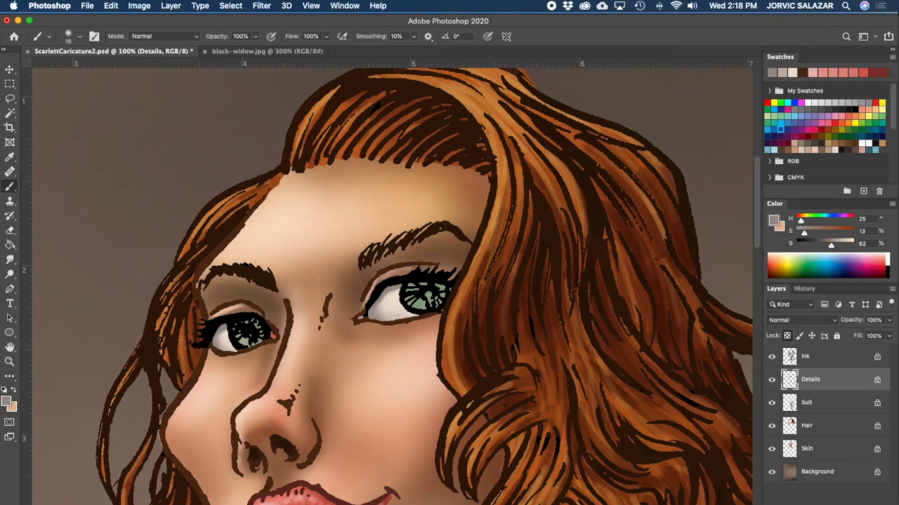
- Choose pure white and brighten the centre of the eye whites with the soft brush
{"action": "left_click", "coordinate": [397, 300], "text": "alt"}
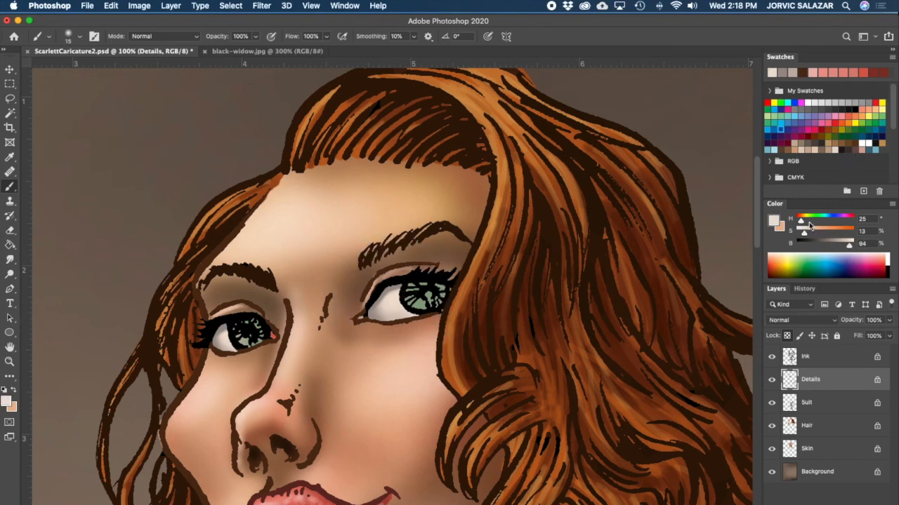
{"action": "left_click", "coordinate": [807, 103]}
{"action": "left_click_drag", "start_coordinate": [396, 300], "coordinate": [403, 301]}
{"action": "key", "text": "bracketright"}
{"action": "key", "text": "bracketright"}
{"action": "key", "text": "bracketright"}
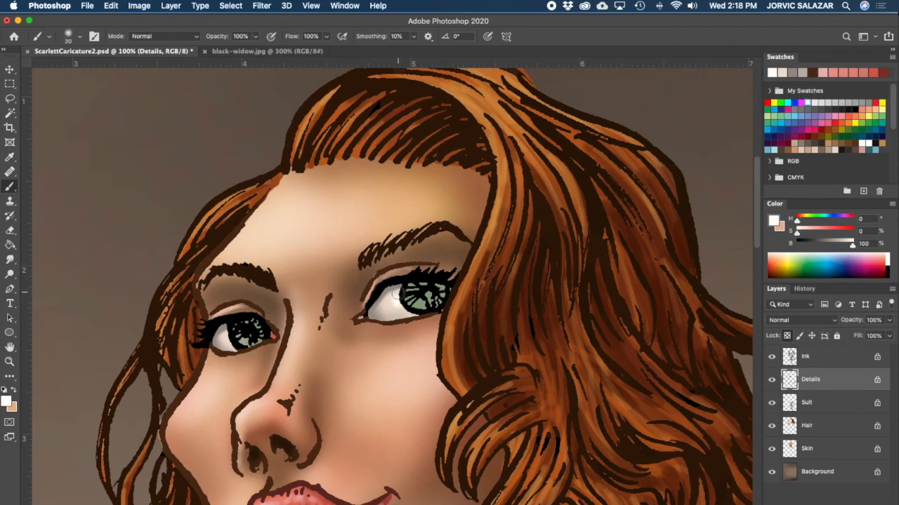
{"action": "key", "text": "bracketleft"}
- Select the irises of both eyes with the Lasso tool, adding the second iris to the first selection
{"action": "key", "text": "l"}
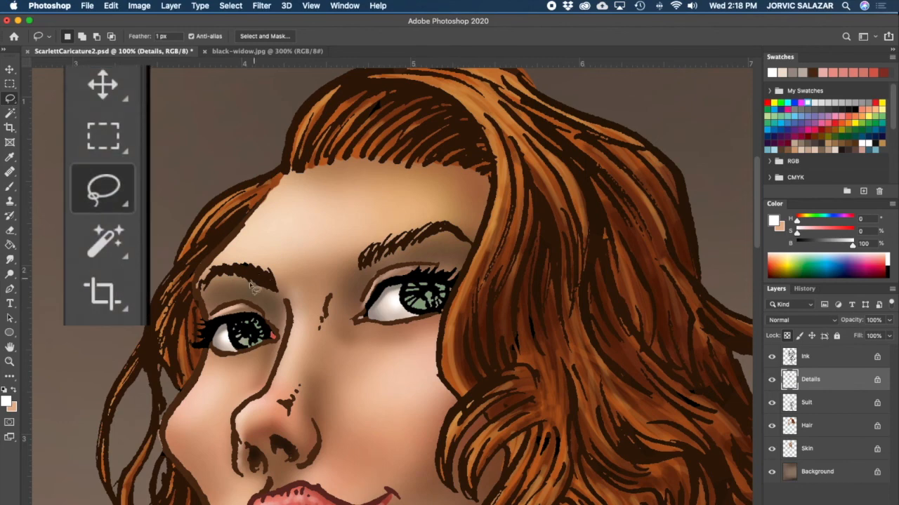
{"action": "mouse_move", "coordinate": [231, 306]}
{"action": "left_mouse_down"}
{"action": "mouse_move", "coordinate": [238, 348]}
{"action": "mouse_move", "coordinate": [251, 356]}
{"action": "mouse_move", "coordinate": [233, 309]}
{"action": "mouse_move", "coordinate": [230, 336]}
{"action": "mouse_move", "coordinate": [260, 362]}
{"action": "mouse_move", "coordinate": [278, 354]}
{"action": "mouse_move", "coordinate": [232, 307]}
{"action": "left_mouse_up"}
{"action": "key", "text": "shift"}
{"action": "mouse_move", "coordinate": [420, 263]}
{"action": "left_mouse_down"}
{"action": "mouse_move", "coordinate": [406, 305]}
{"action": "mouse_move", "coordinate": [420, 319]}
{"action": "mouse_move", "coordinate": [436, 317]}
{"action": "mouse_move", "coordinate": [425, 253]}
{"action": "mouse_move", "coordinate": [420, 262]}
{"action": "left_mouse_up"}
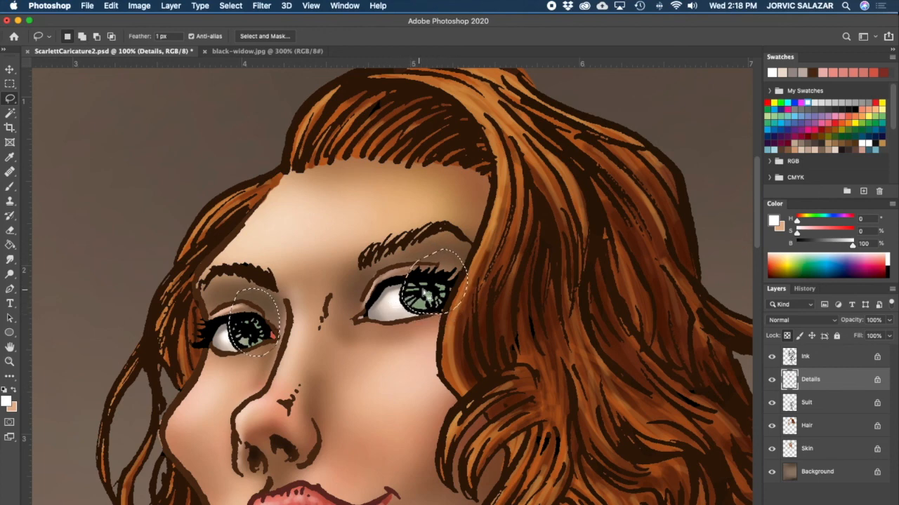
- Temporarily hide the other layers to examine the iris selections on the Details layer against the background, and show them all again
{"action": "left_click", "coordinate": [771, 357]}
{"action": "left_click_drag", "start_coordinate": [772, 403], "coordinate": [770, 470]}
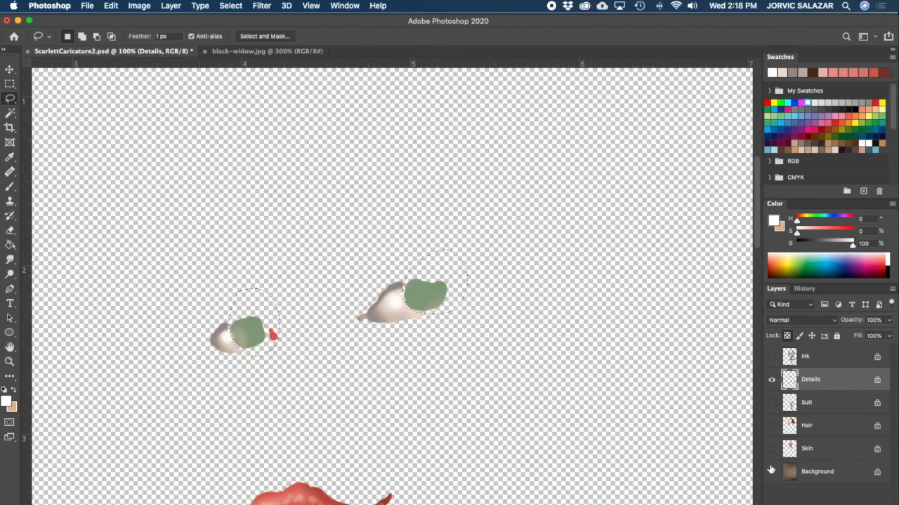
{"action": "left_click", "coordinate": [772, 471]}
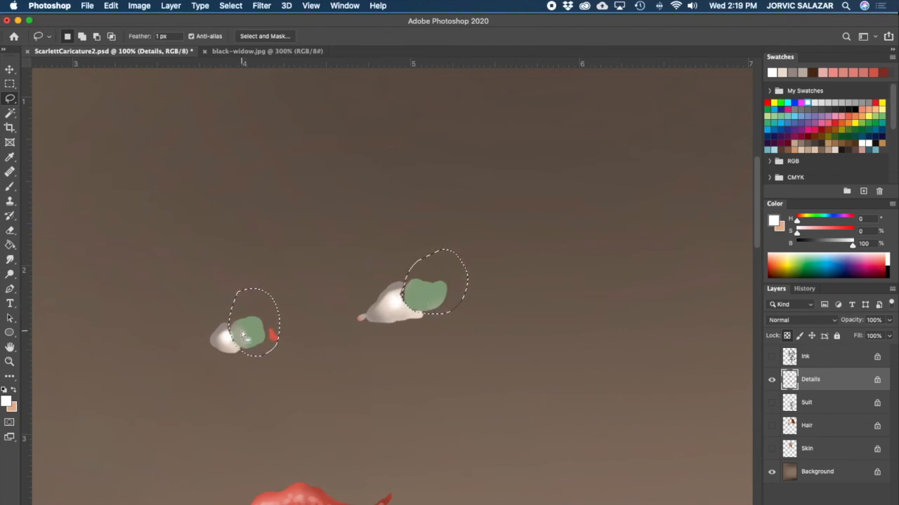
{"action": "left_click_drag", "start_coordinate": [774, 360], "coordinate": [773, 449]}
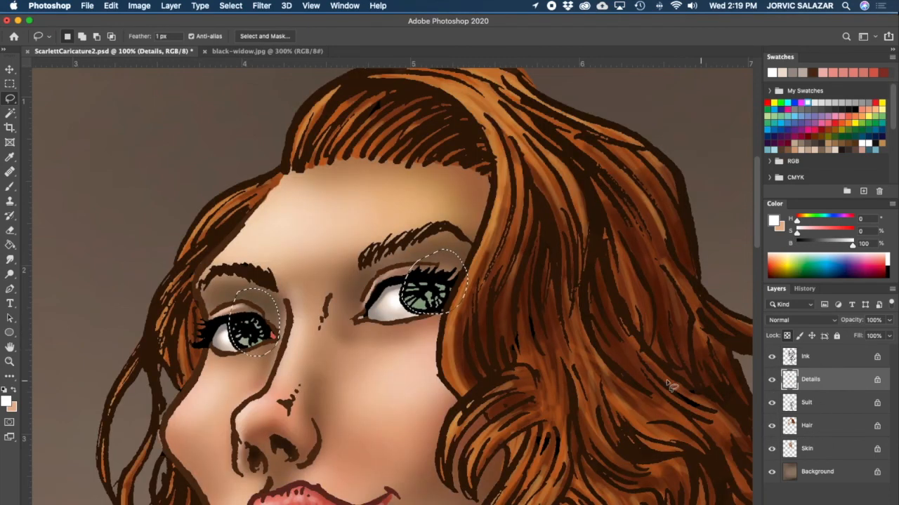
- Sample the iris green, darken it to 39% saturation and 38% brightness, and shade both irises with the soft brush
{"action": "key", "text": "b"}
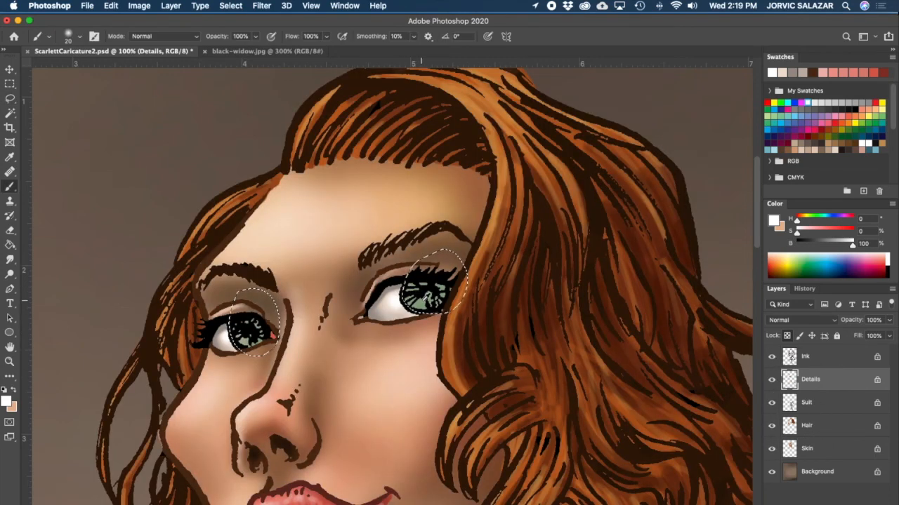
{"action": "left_click", "coordinate": [425, 300], "text": "alt"}
{"action": "left_click_drag", "start_coordinate": [241, 321], "coordinate": [241, 333]}
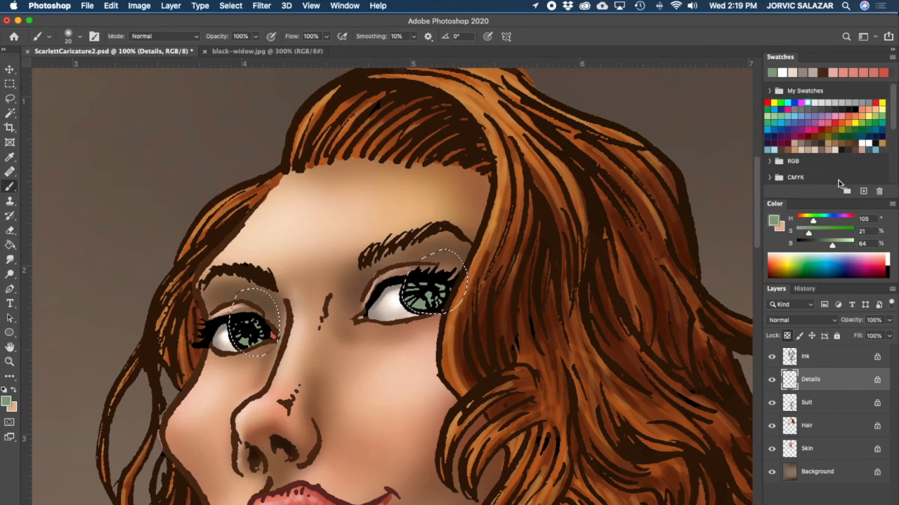
{"action": "mouse_move", "coordinate": [832, 245]}
{"action": "left_mouse_down"}
{"action": "mouse_move", "coordinate": [818, 234]}
{"action": "mouse_move", "coordinate": [817, 245]}
{"action": "left_mouse_up"}
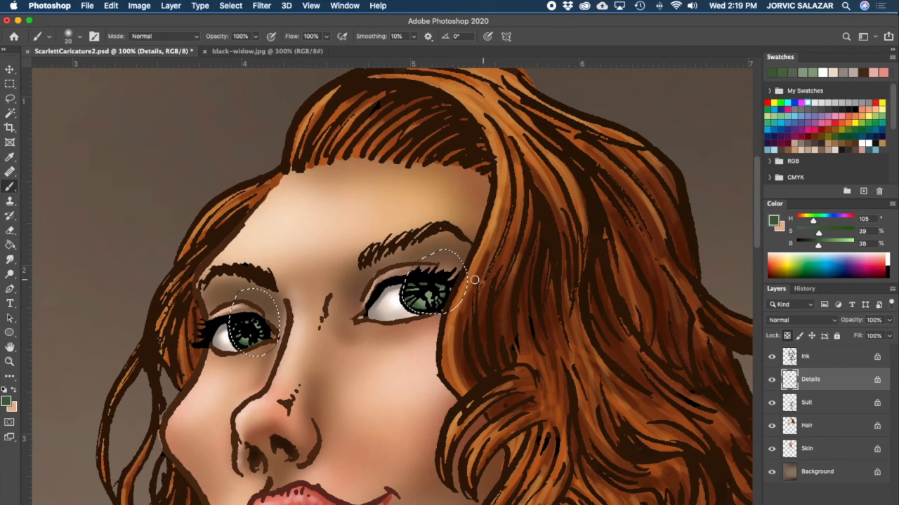
- Sample the iris green again, lighten it to 20% saturation and 85% brightness, and brighten the irises with the soft brush
{"action": "left_click", "coordinate": [428, 293], "text": "alt"}
{"action": "left_click", "coordinate": [815, 234]}
{"action": "left_click_drag", "start_coordinate": [815, 234], "coordinate": [844, 245]}
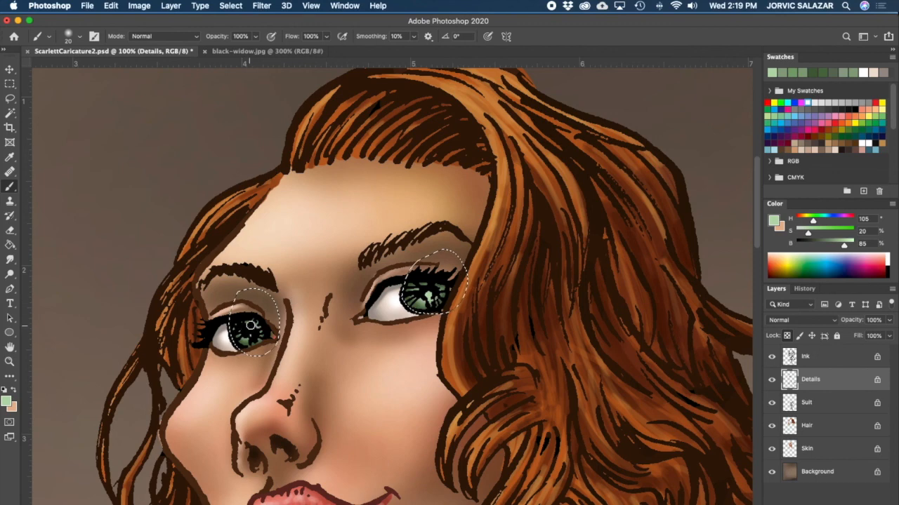
- Choose the Hard Round Pressure Opacity brush at 6 px and paint fine light-green highlights in the iris
{"action": "key", "text": "bracketleft"}
{"action": "key", "text": "bracketleft"}
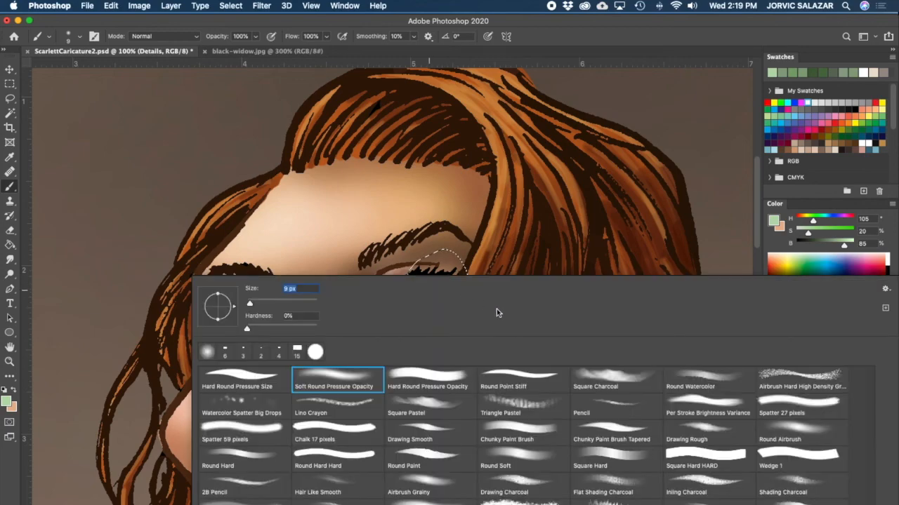
{"action": "left_click", "coordinate": [440, 384]}
{"action": "left_click", "coordinate": [582, 29]}
{"action": "key", "text": "["}
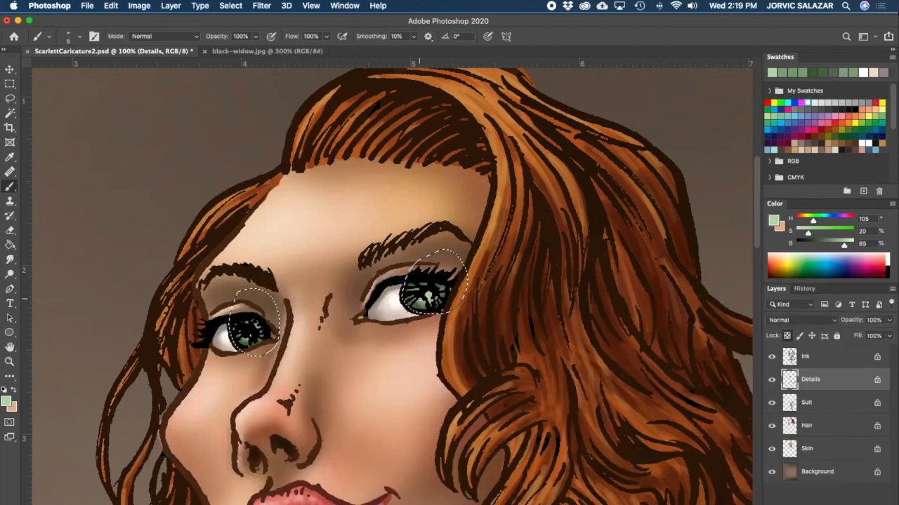
{"action": "left_click_drag", "start_coordinate": [423, 297], "coordinate": [423, 300]}
- Lower the brush opacity to 37% and add fine light-green strokes and pure white glints to the iris
{"action": "left_click", "coordinate": [254, 35]}
{"action": "left_click_drag", "start_coordinate": [258, 51], "coordinate": [218, 52]}
{"action": "left_click", "coordinate": [427, 295]}
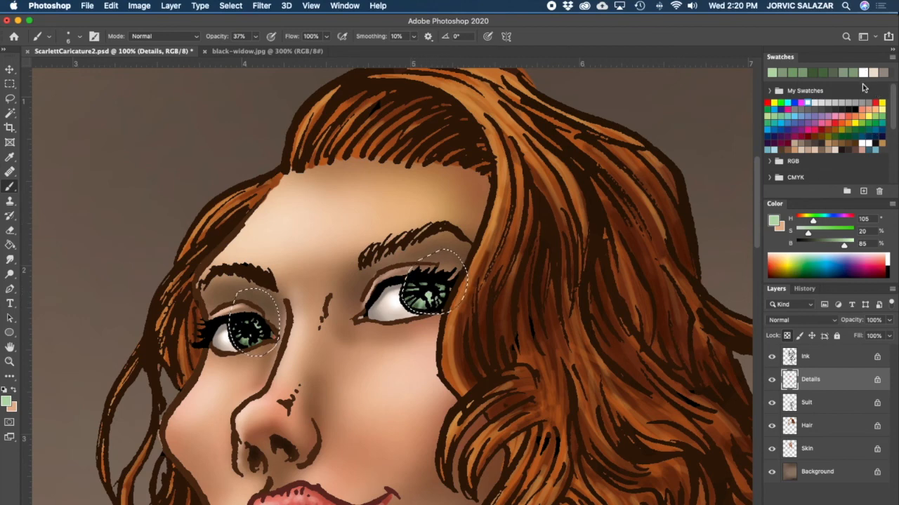
{"action": "left_click", "coordinate": [808, 102]}
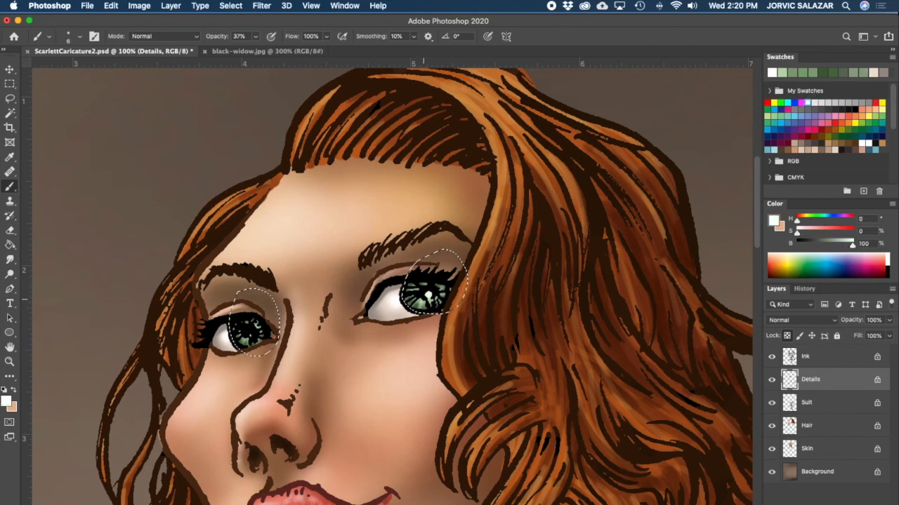
{"action": "left_click_drag", "start_coordinate": [423, 301], "coordinate": [421, 310]}
- Clear the iris selection and review the caricature from the finished face down to the suit
{"action": "key", "text": "super+minus"}
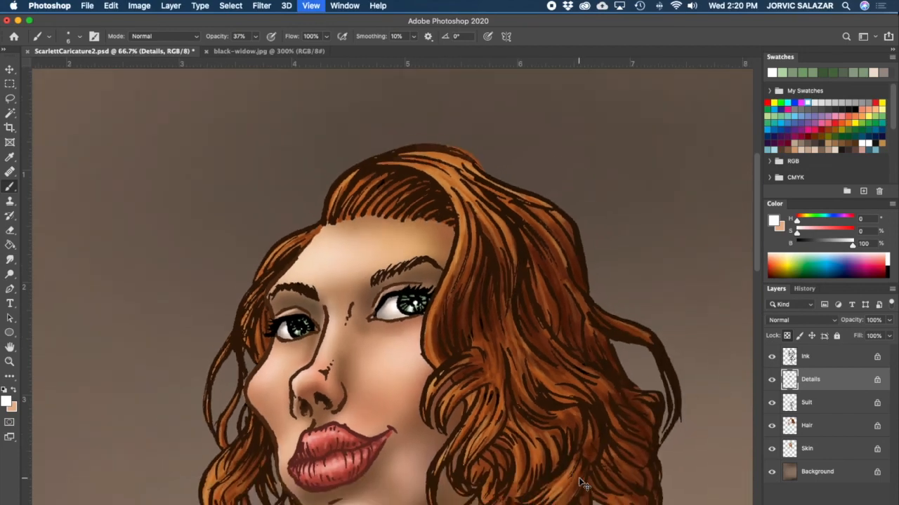
{"action": "key", "text": "super+minus"}
{"action": "key", "text": "super+minus"}
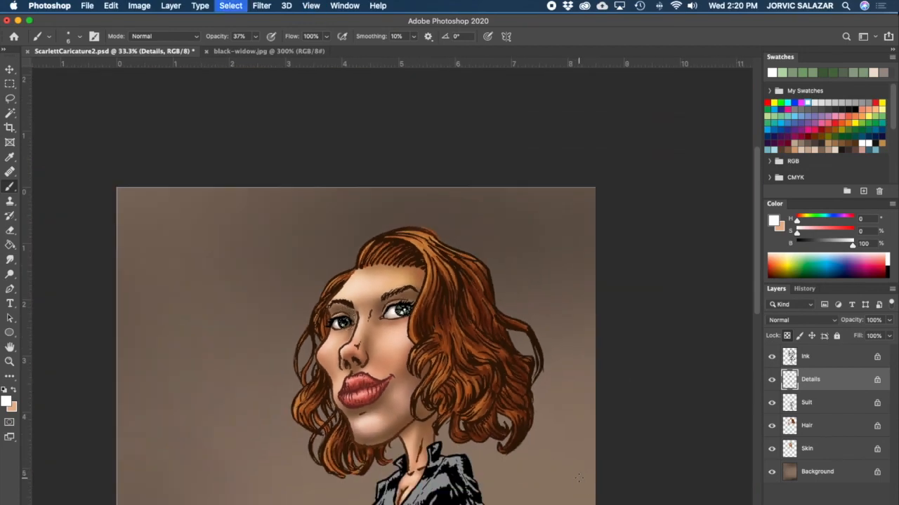
{"action": "left_click_drag", "start_coordinate": [588, 483], "coordinate": [546, 385]}
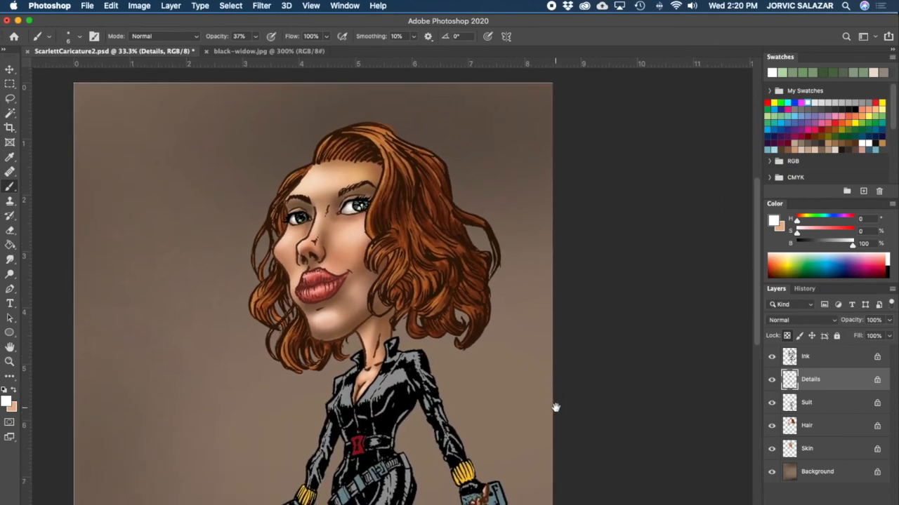
{"action": "scroll", "coordinate": [578, 425], "scroll_direction": "down", "scroll_amount": 5}
{"action": "mouse_move", "coordinate": [580, 390]}
{"action": "left_mouse_down"}
{"action": "mouse_move", "coordinate": [582, 437]}
{"action": "mouse_move", "coordinate": [596, 396]}
{"action": "left_mouse_up"}
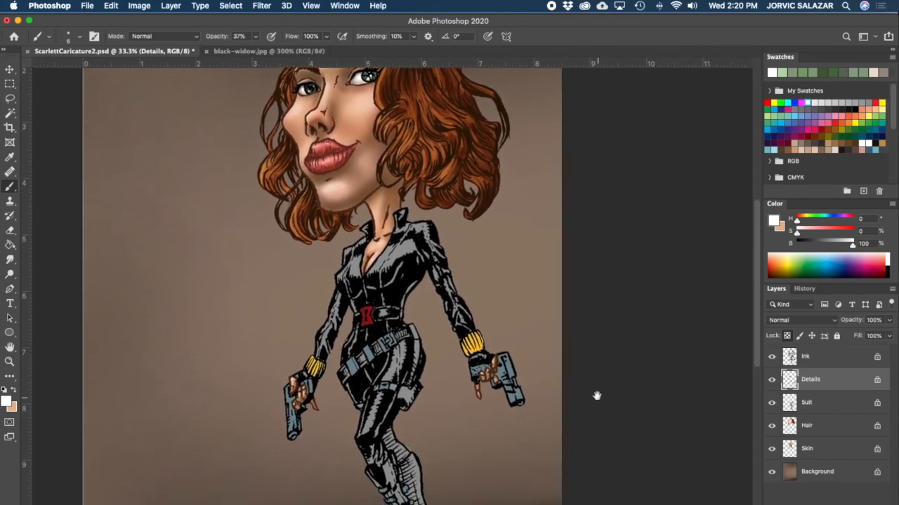